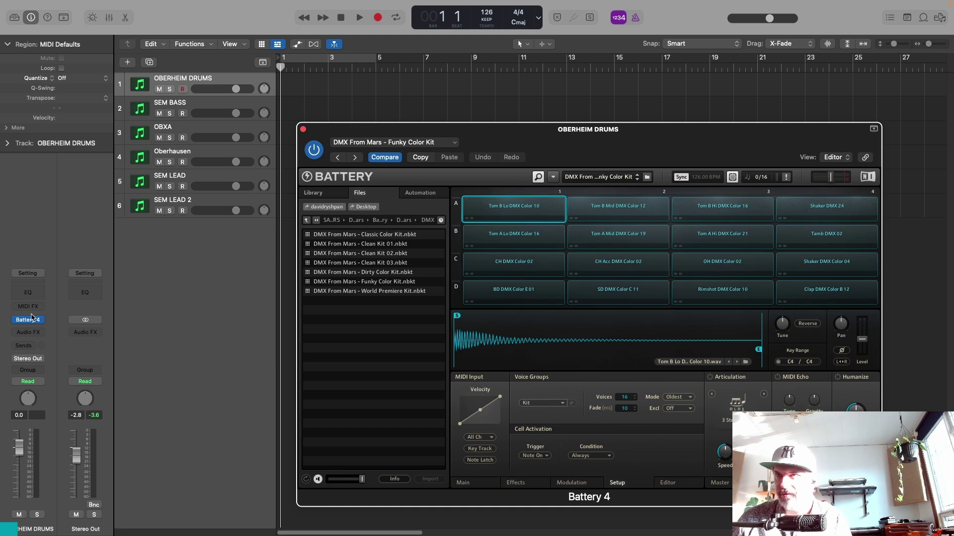
- Review the instruments loaded on the SEM BASS and OBXA tracks, closing each plugin window after viewing it
click(303, 130)
click(208, 104)
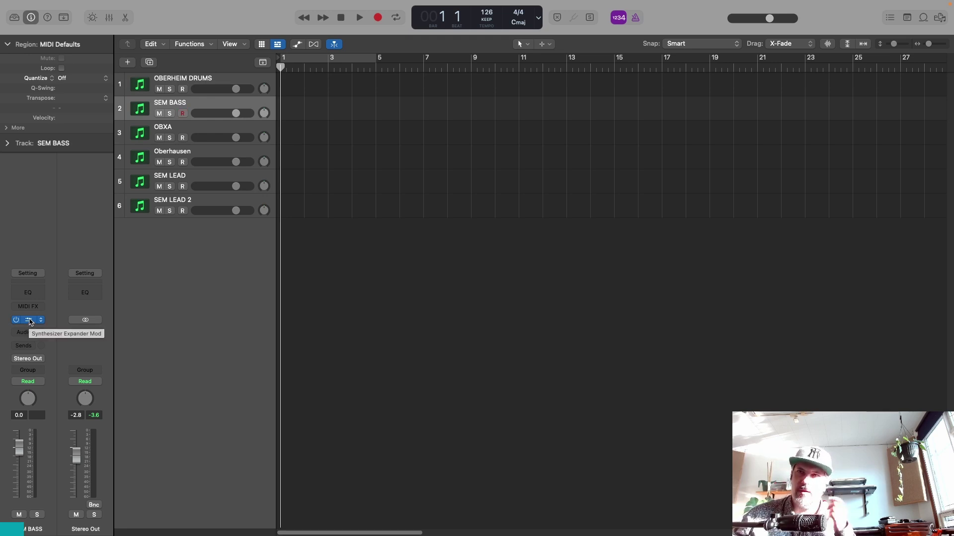
click(34, 321)
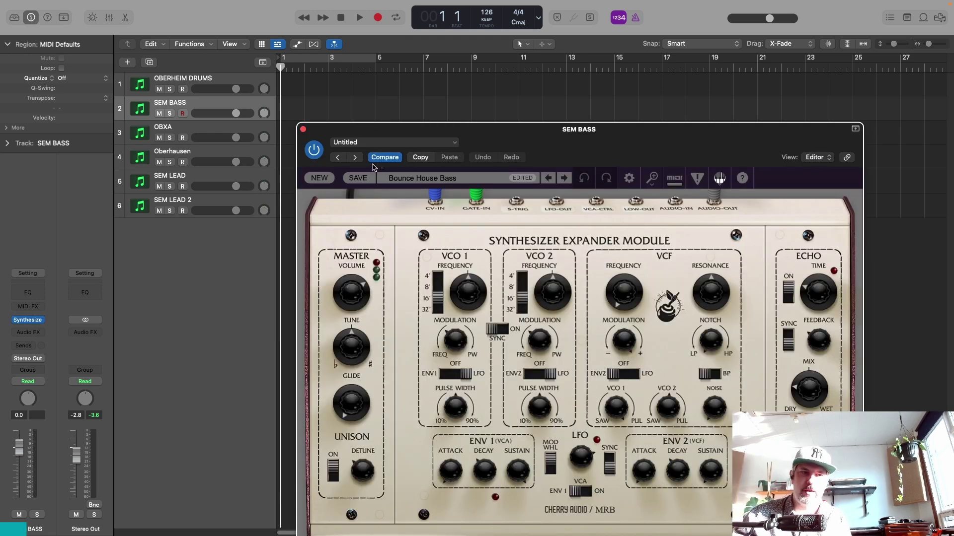
drag(362, 126, 350, 100)
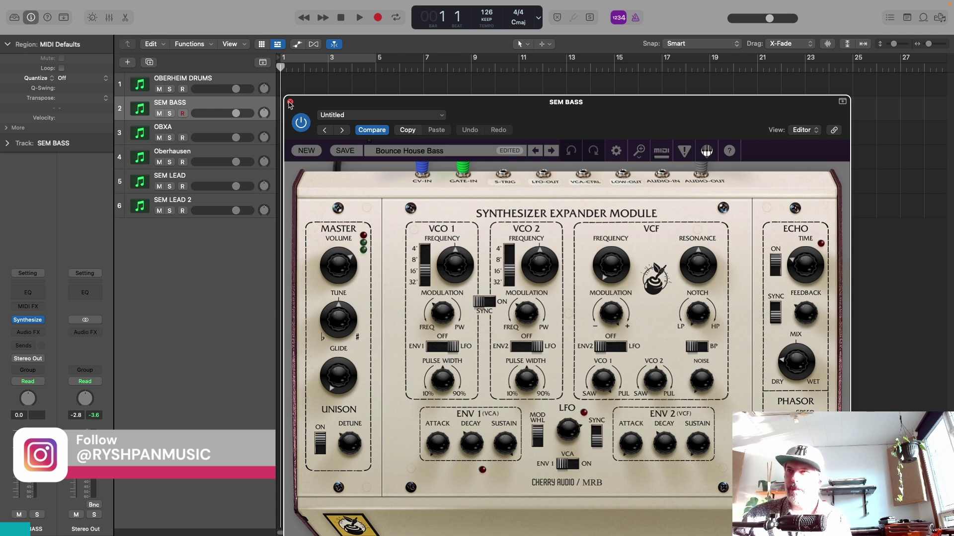
click(290, 103)
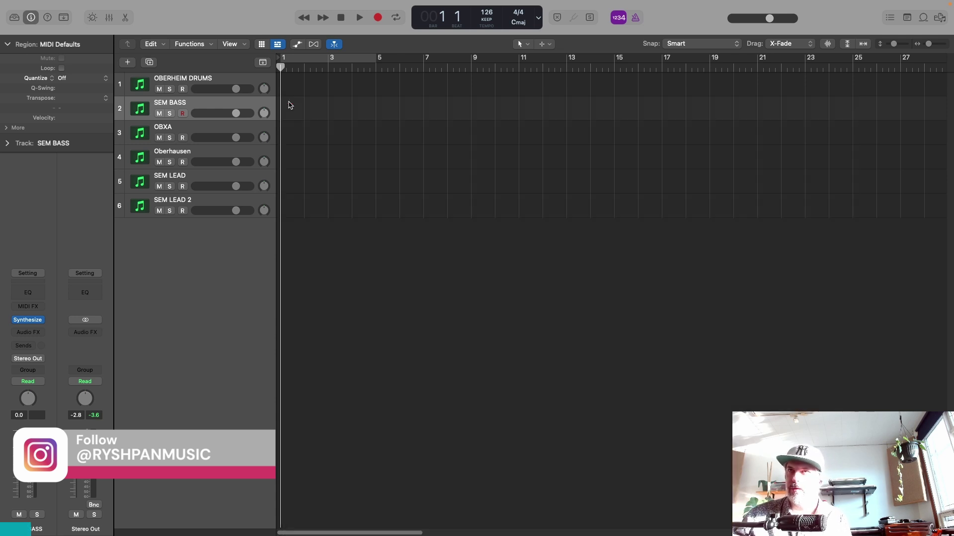
click(202, 131)
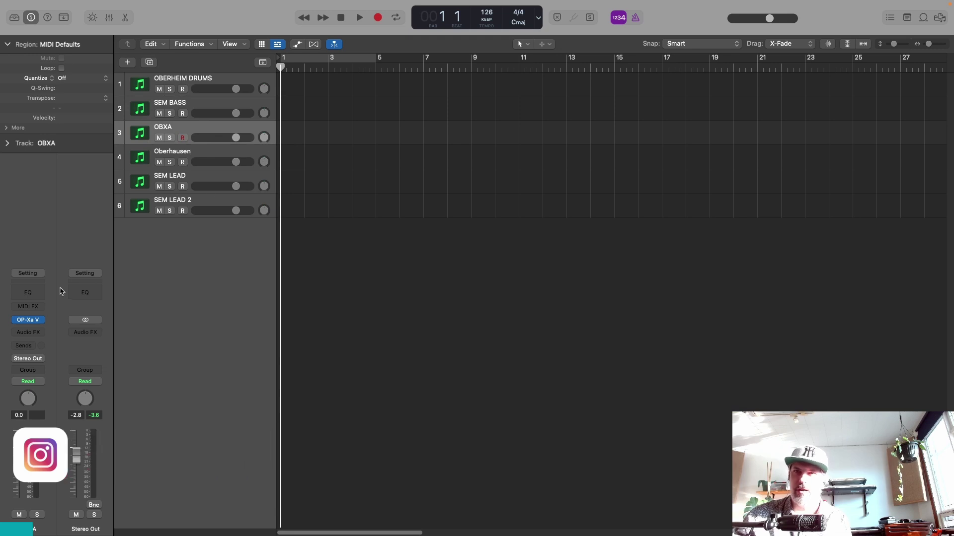
click(28, 321)
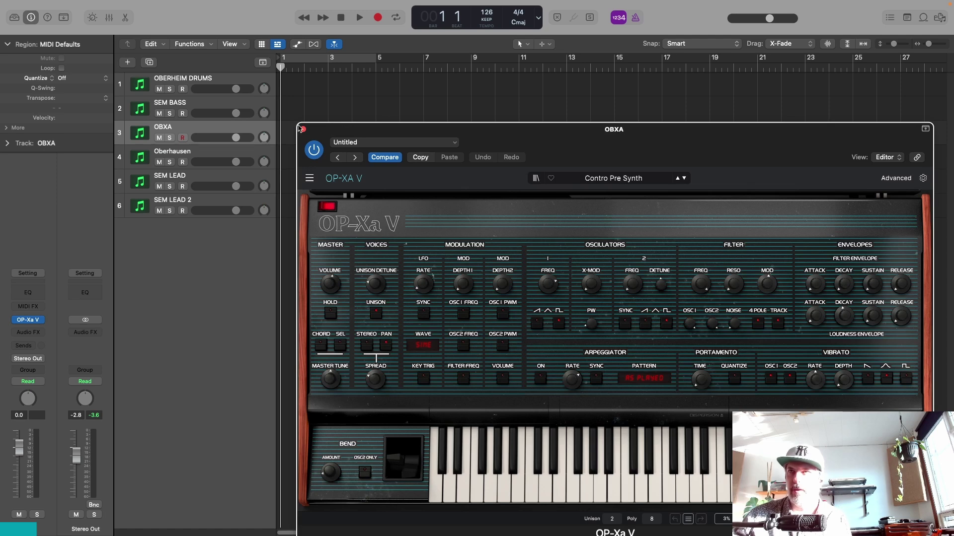
click(302, 130)
- Review the instruments loaded on the Oberhausen, SEM LEAD and SEM LEAD 2 tracks, closing each plugin window after viewing it
click(237, 153)
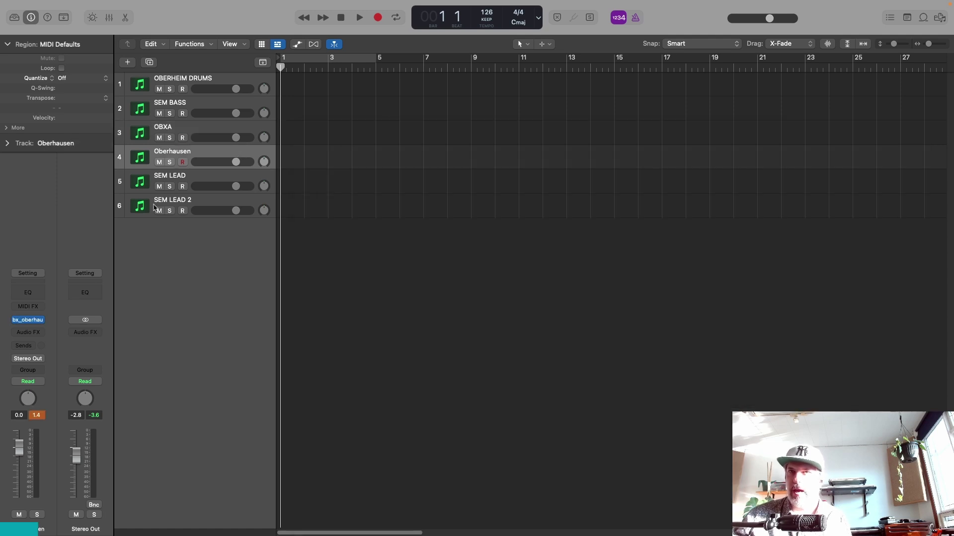
click(29, 321)
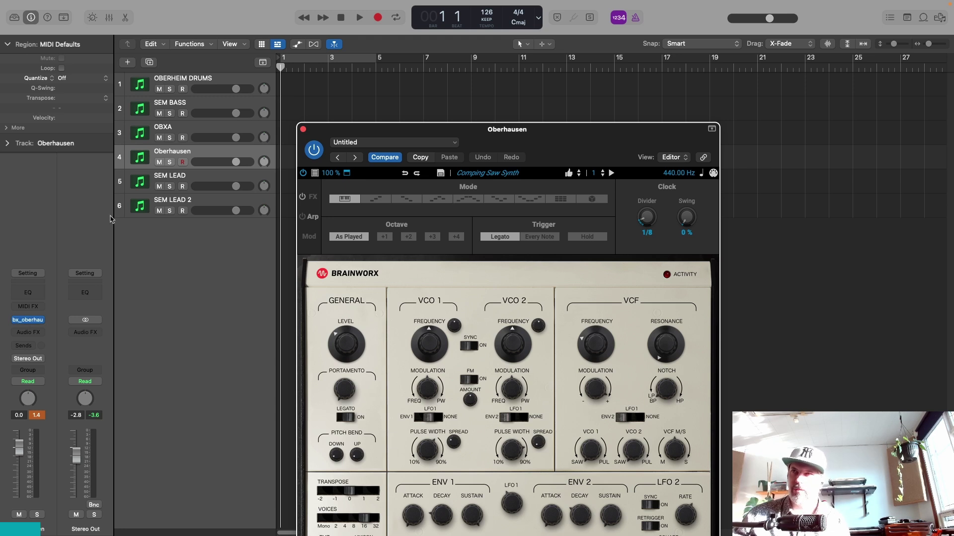
click(302, 130)
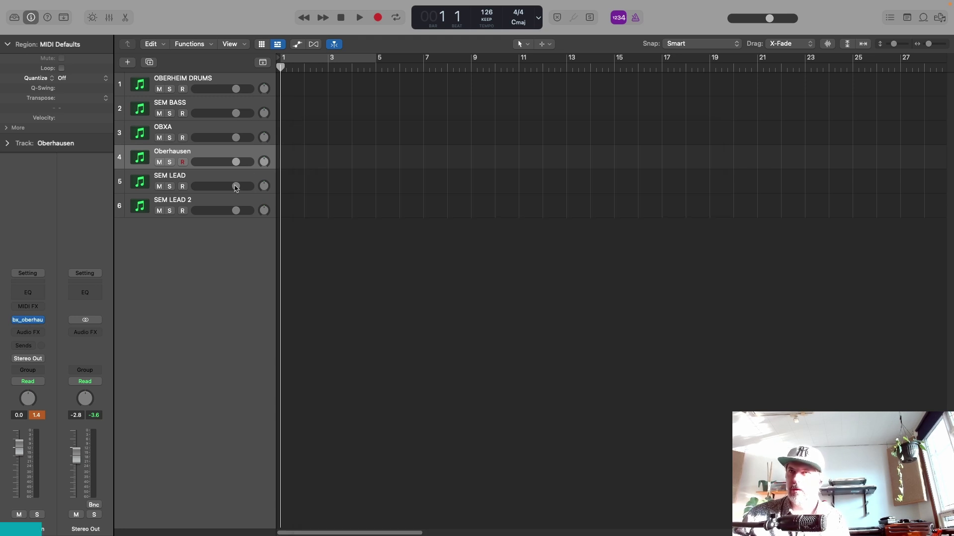
click(219, 180)
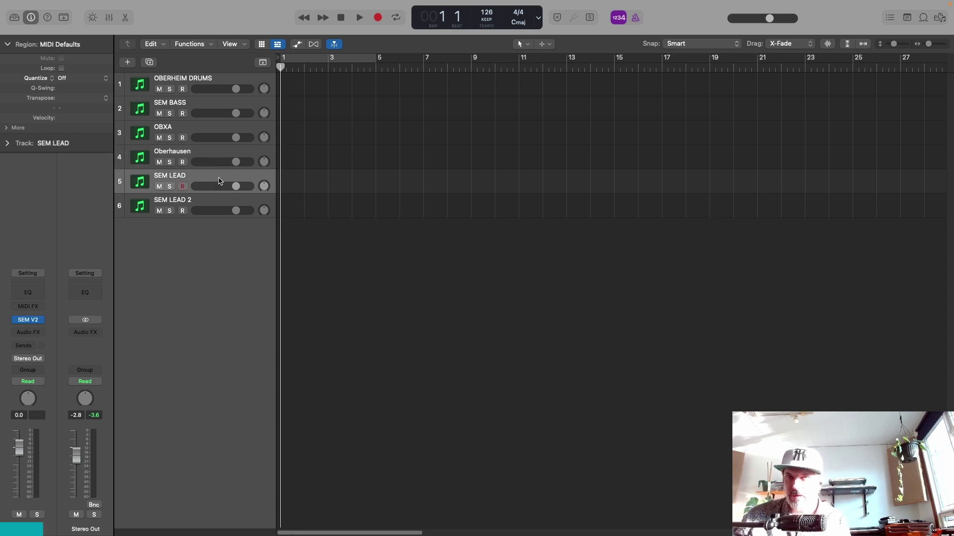
click(37, 320)
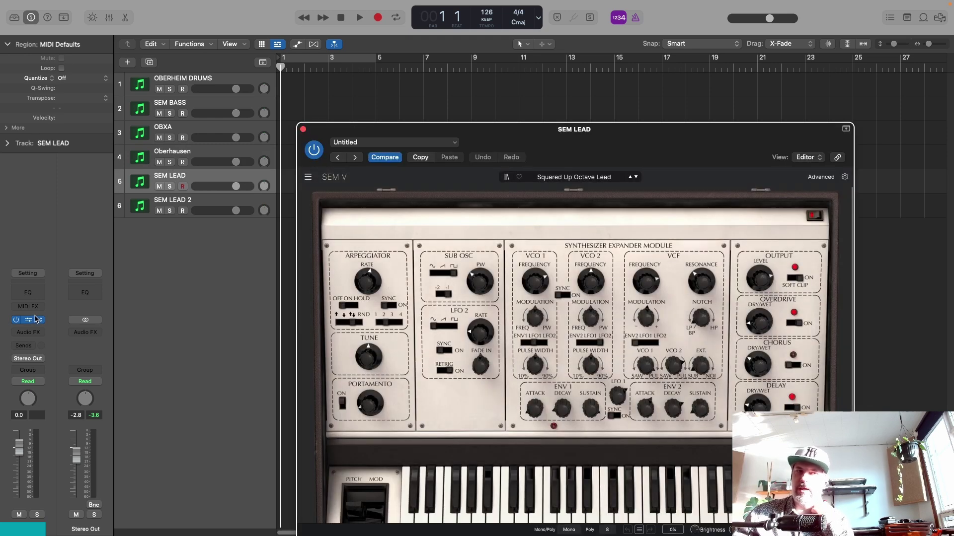
click(304, 130)
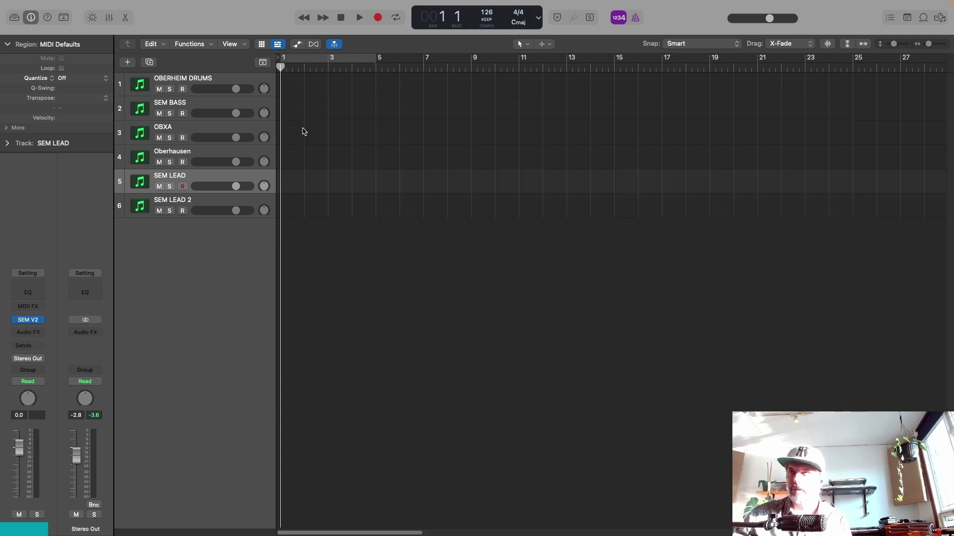
click(195, 203)
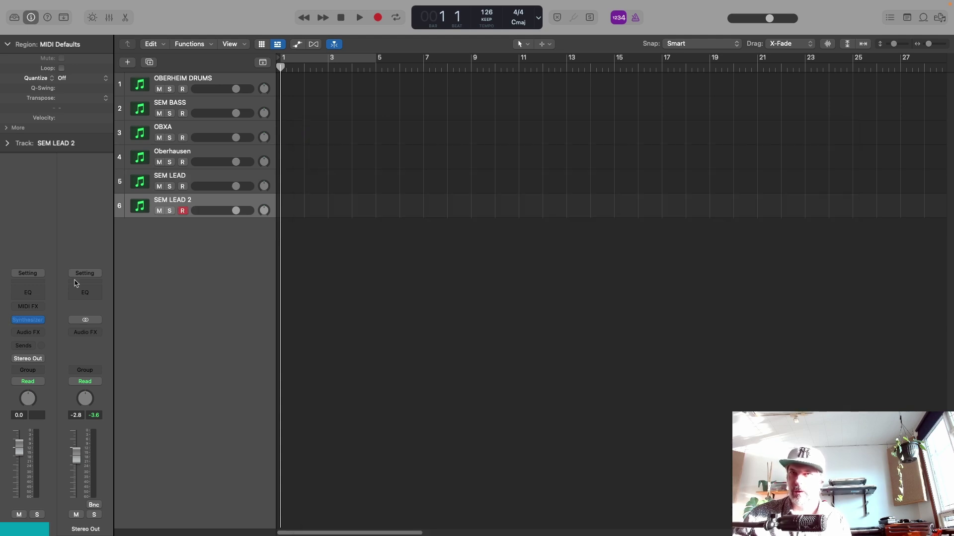
click(29, 321)
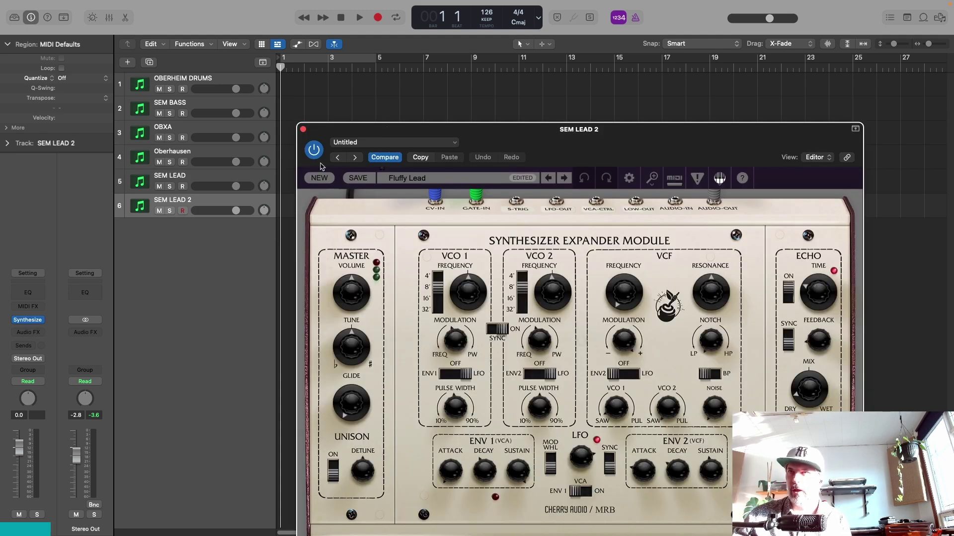
click(302, 130)
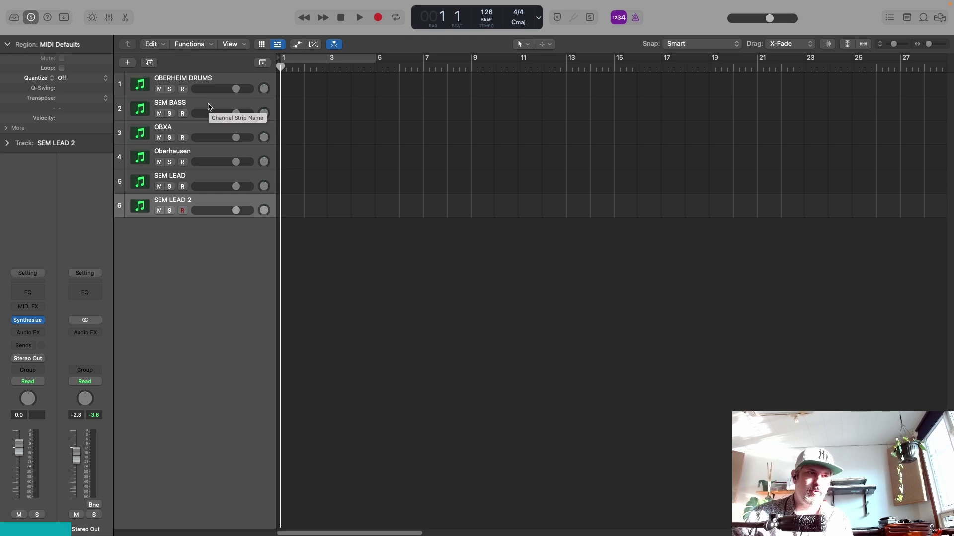
- Select the OBERHEIM DRUMS track and open its Battery 4 instrument with the DMX From Mars - Funky Color Kit
click(238, 82)
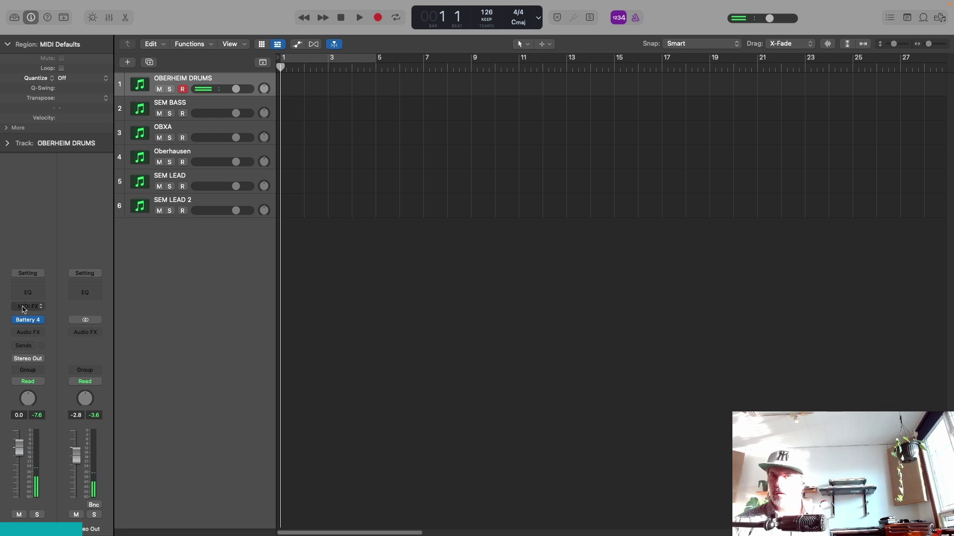
click(29, 322)
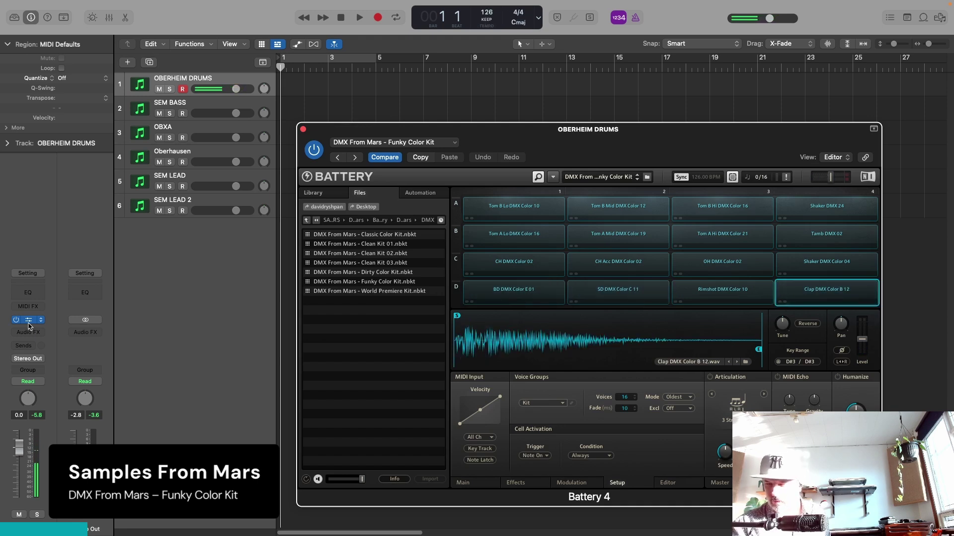
- Record an eight-bar drum take on the OBERHEIM DRUMS track and return the playhead to bar 1
key(r)
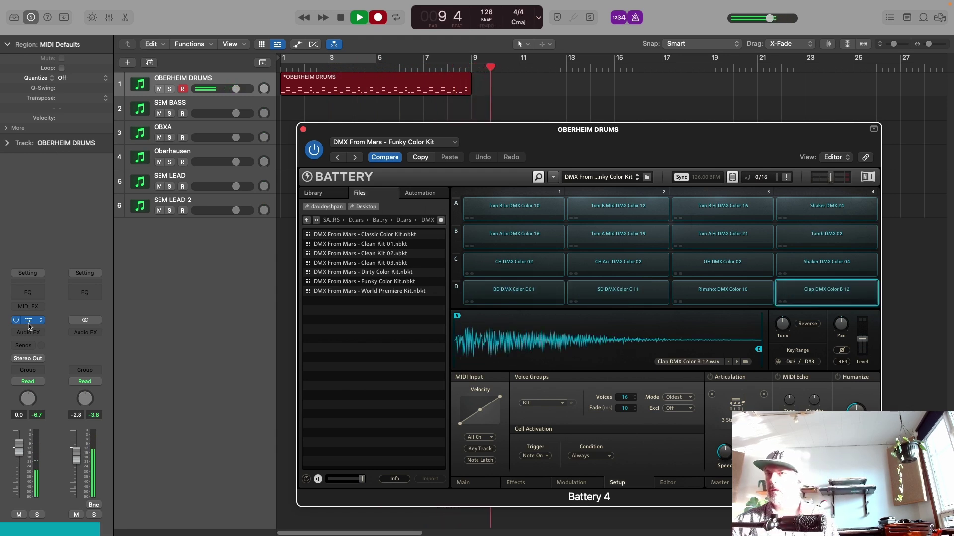
key(space)
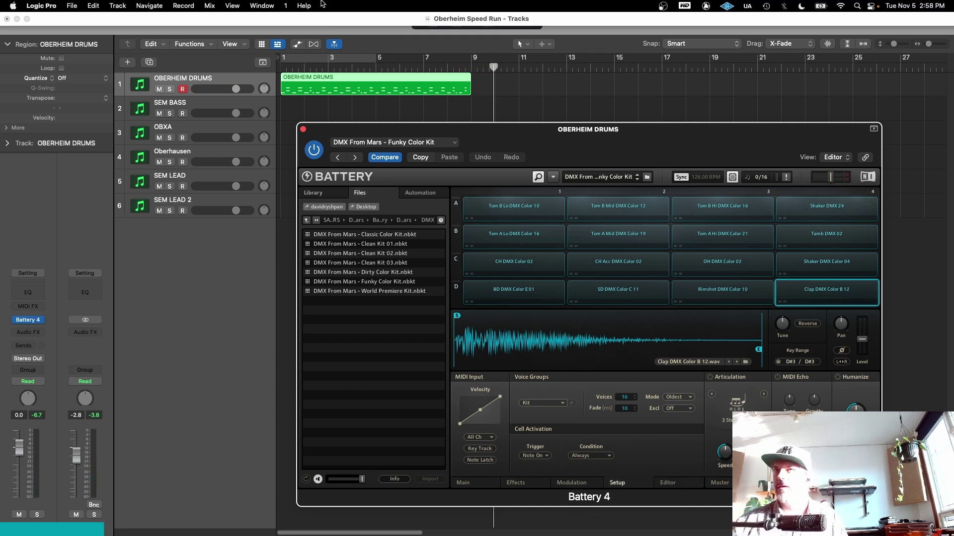
click(342, 17)
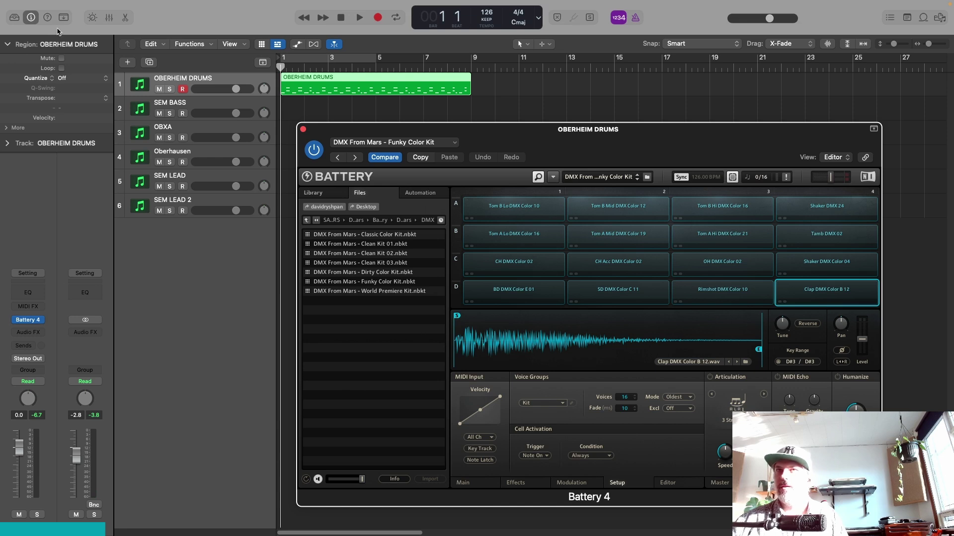
- Play back the recorded drum take and delete its region from the OBERHEIM DRUMS track
key(space)
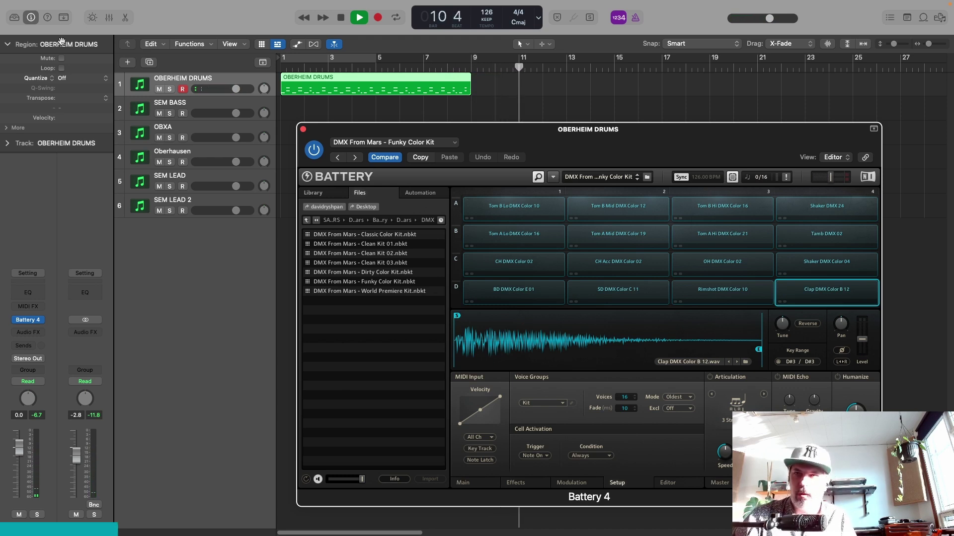
click(303, 130)
click(342, 20)
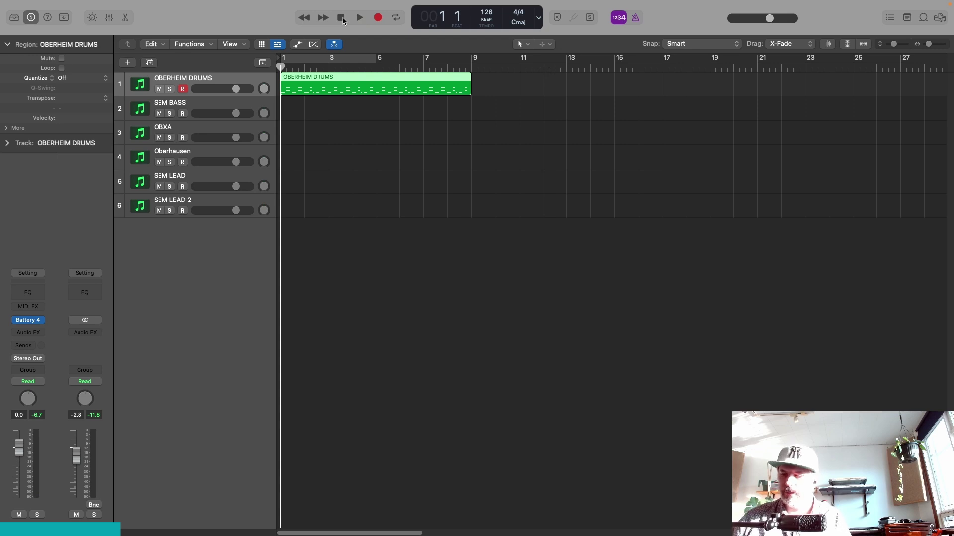
key(Delete)
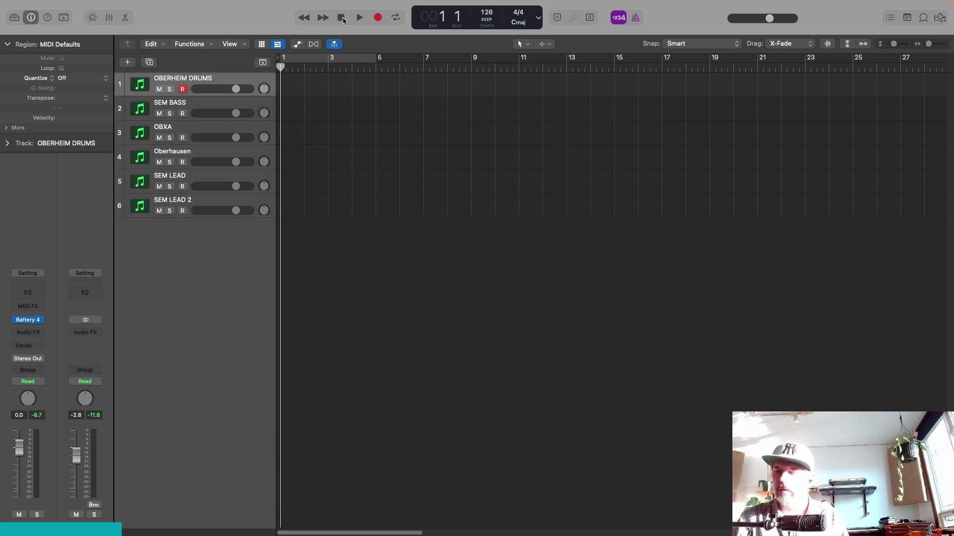
- Record a new eight-bar drum take from bar 1 on the OBERHEIM DRUMS track and quantize the region to 1/16 Note
key(r)
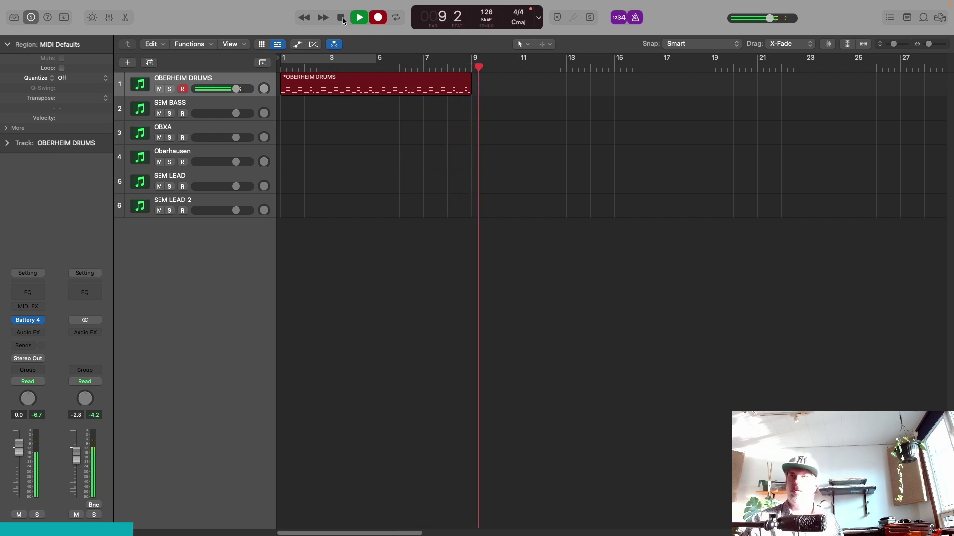
click(341, 18)
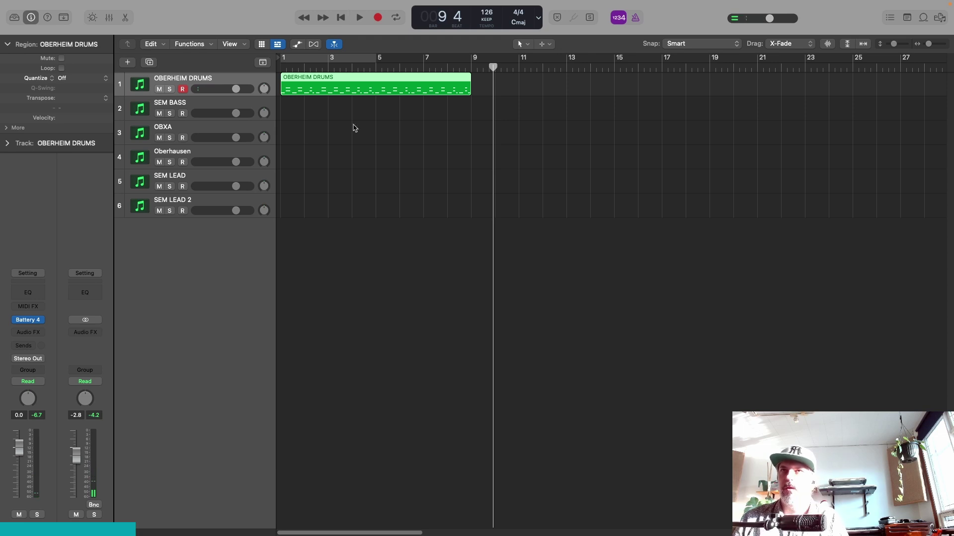
click(88, 79)
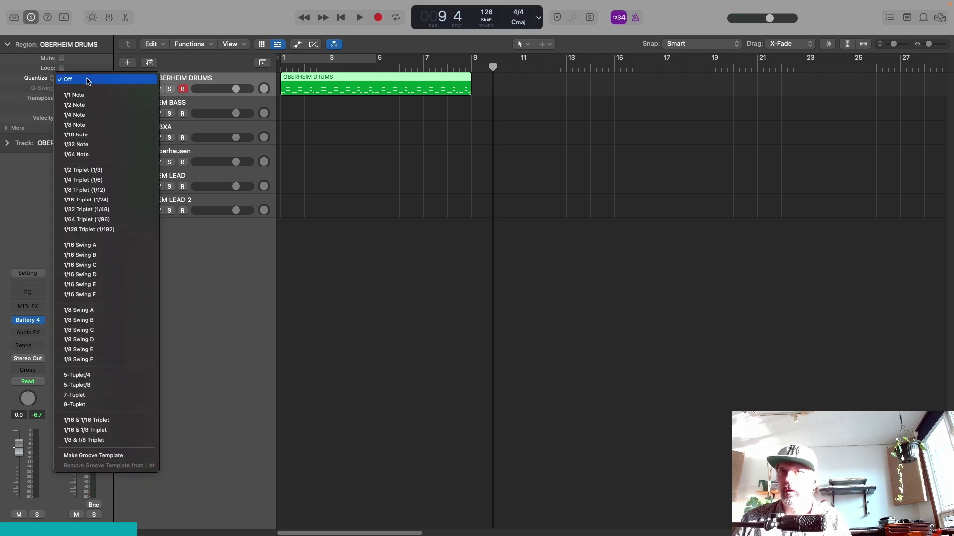
click(88, 135)
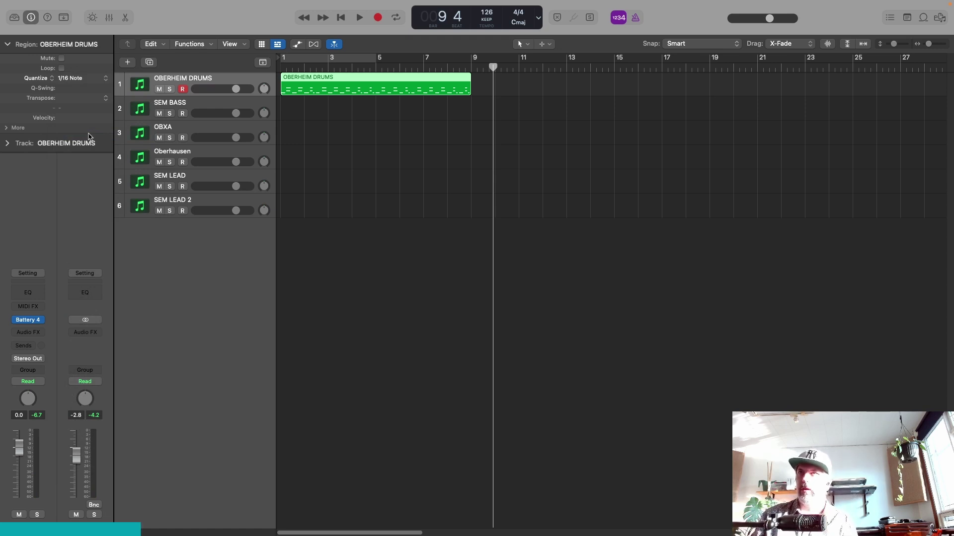
- Play the quantized drum region from bar 1, check it briefly against the metronome, and return the playhead to the start
click(337, 19)
key(space)
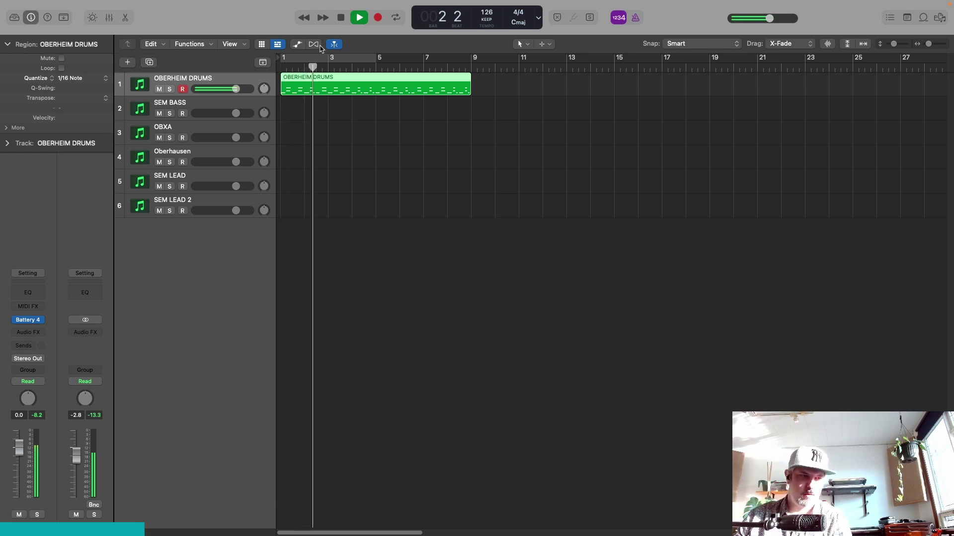
click(635, 18)
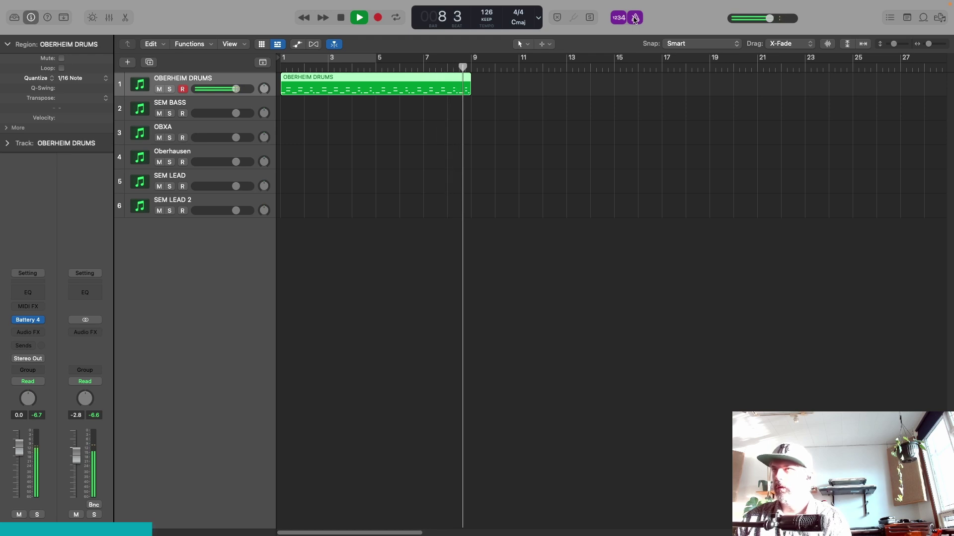
click(635, 18)
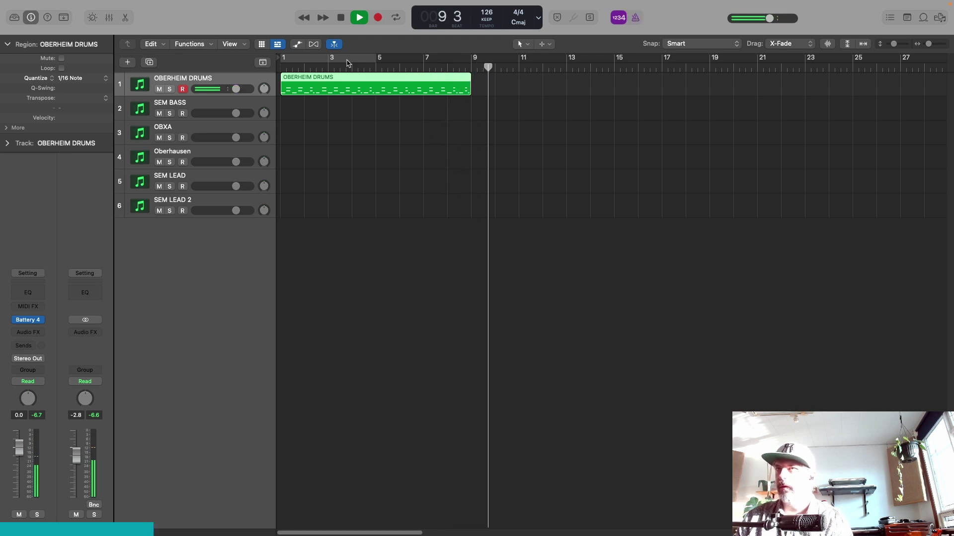
click(341, 20)
click(340, 20)
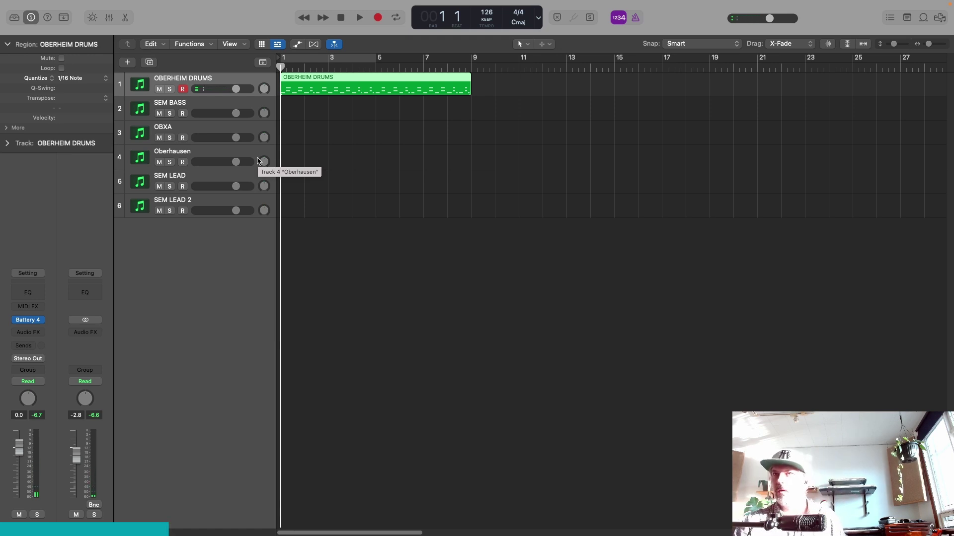
- Overdub an additional drum part across the first two bars of the OBERHEIM DRUMS region
key(r)
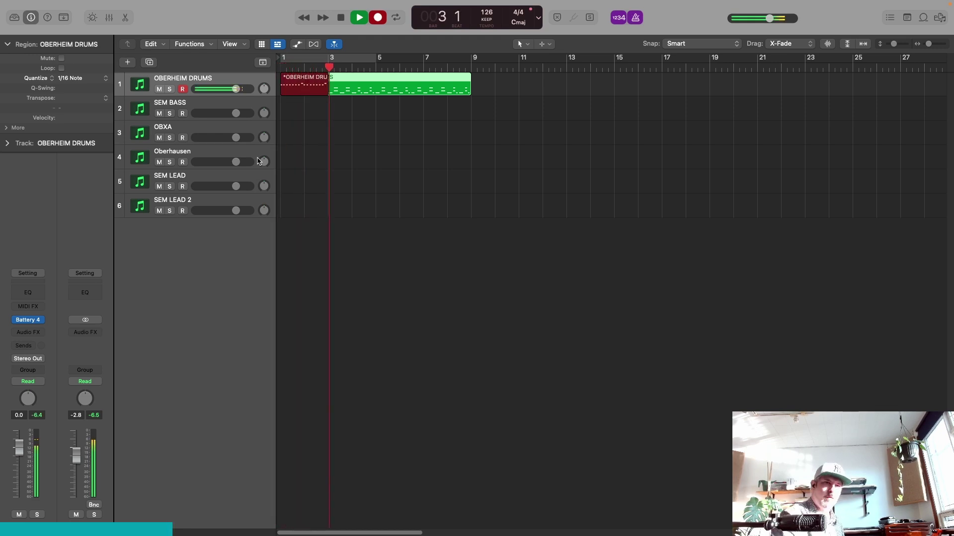
key(space)
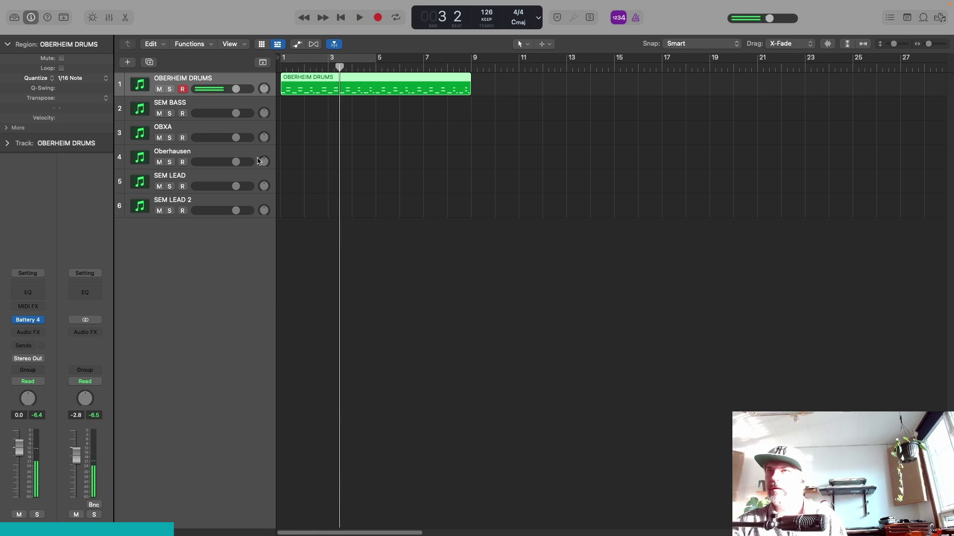
- Reopen the drum track's Battery 4 instrument and audition the CH DMX Color 02 closed hi-hat cell
click(33, 322)
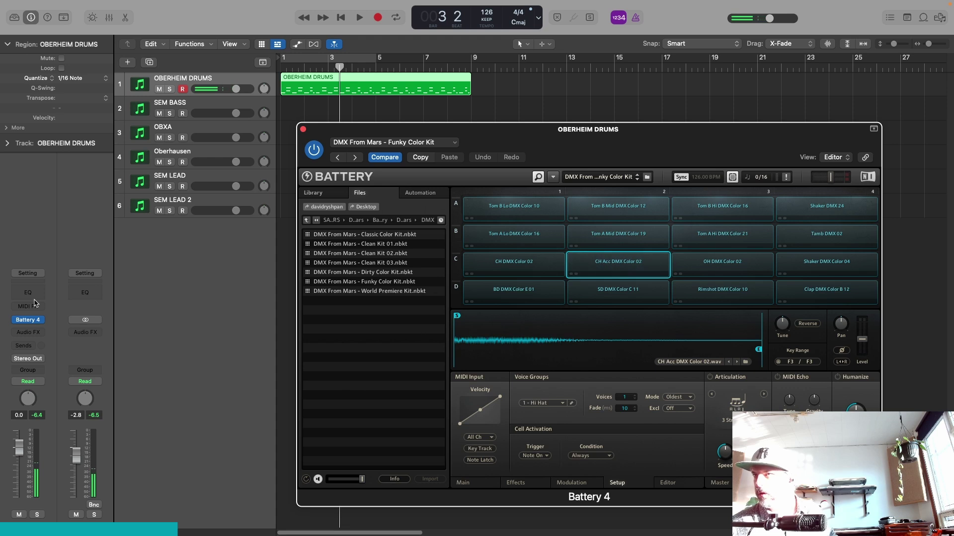
click(509, 268)
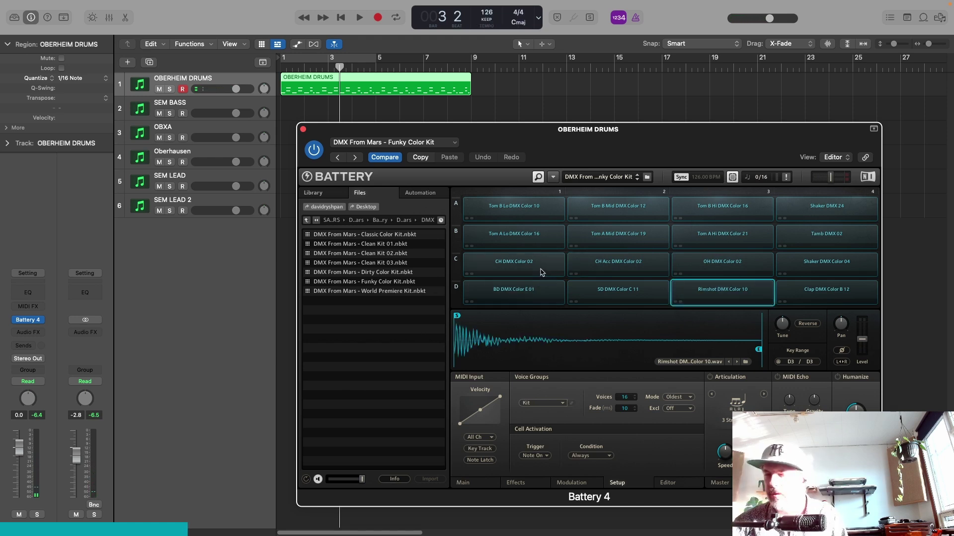
- Audition the CH DMX Color 02 cell and overdub its closed hi-hat part across the eight-bar drum region from bar 1
click(542, 271)
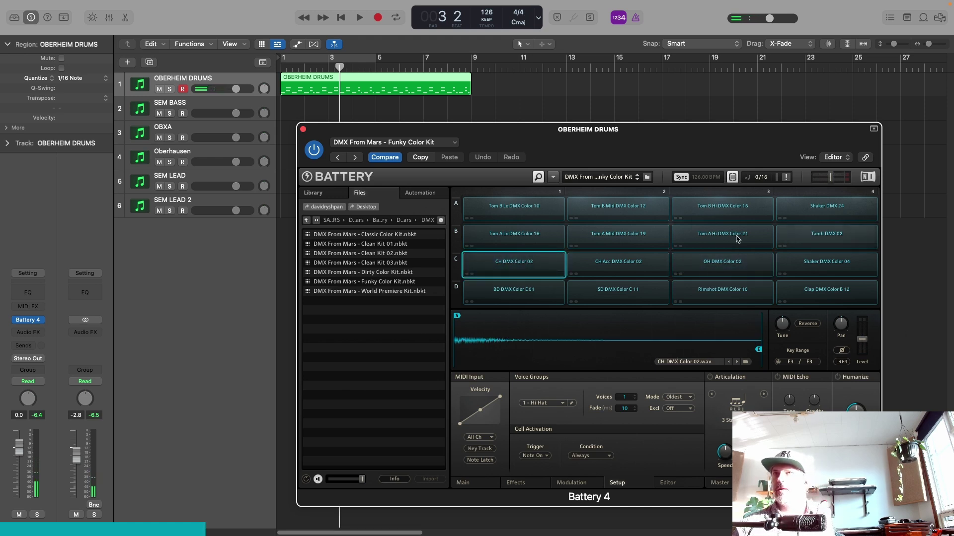
click(341, 18)
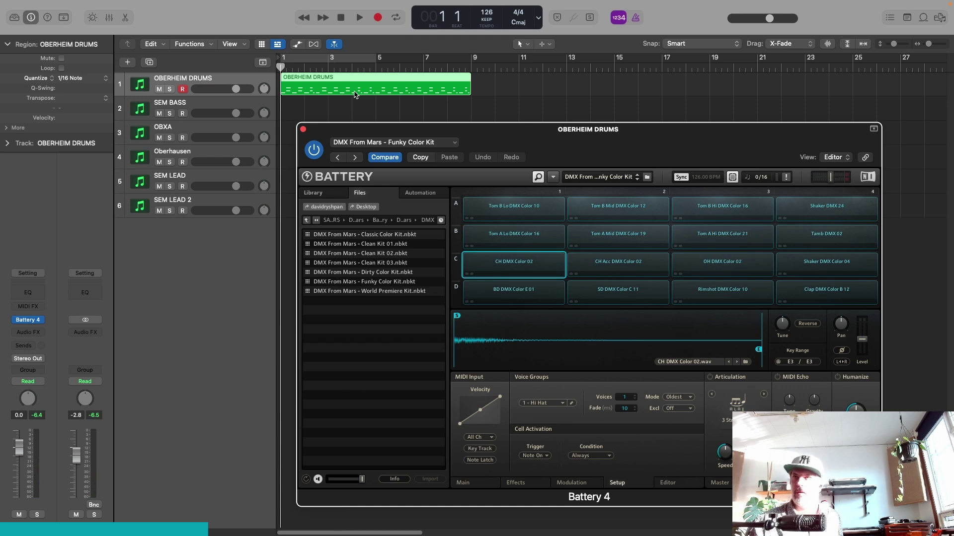
click(397, 109)
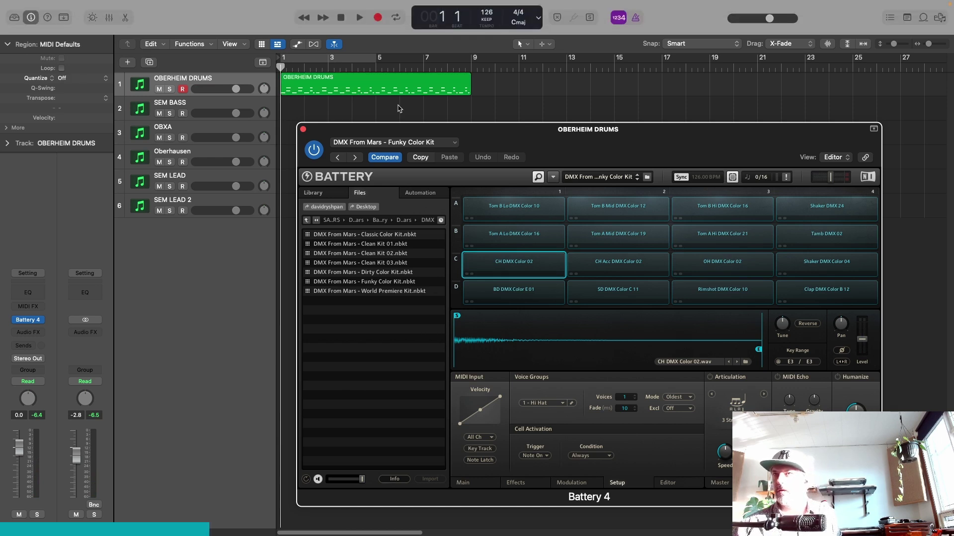
key(r)
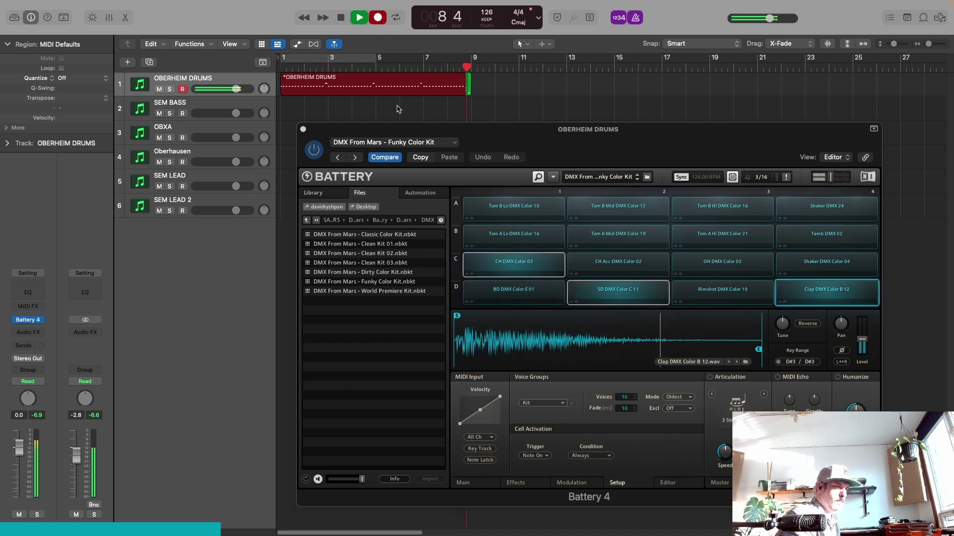
key(space)
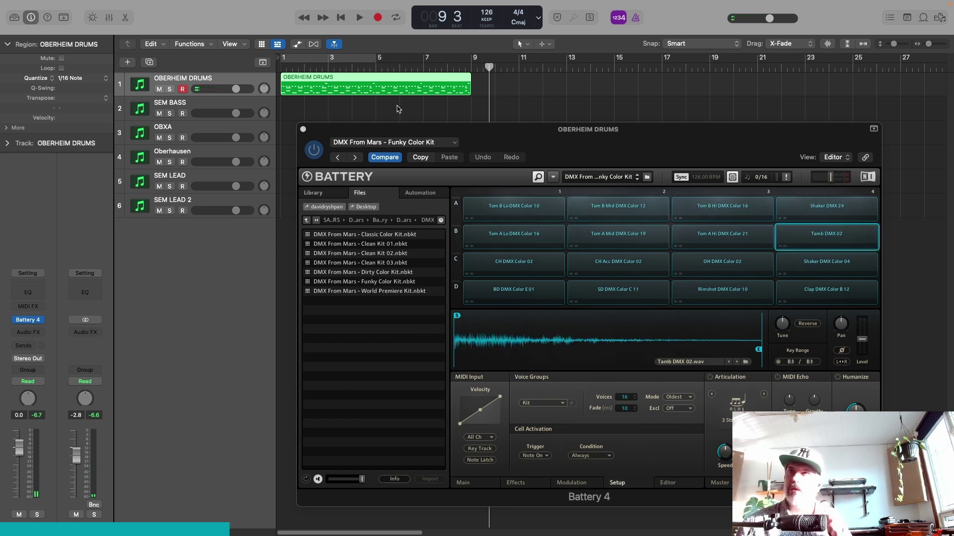
- Overdub a Tamb DMX 02 tambourine part across the eight-bar drum region from bar 1, and return the playhead to the start
click(341, 21)
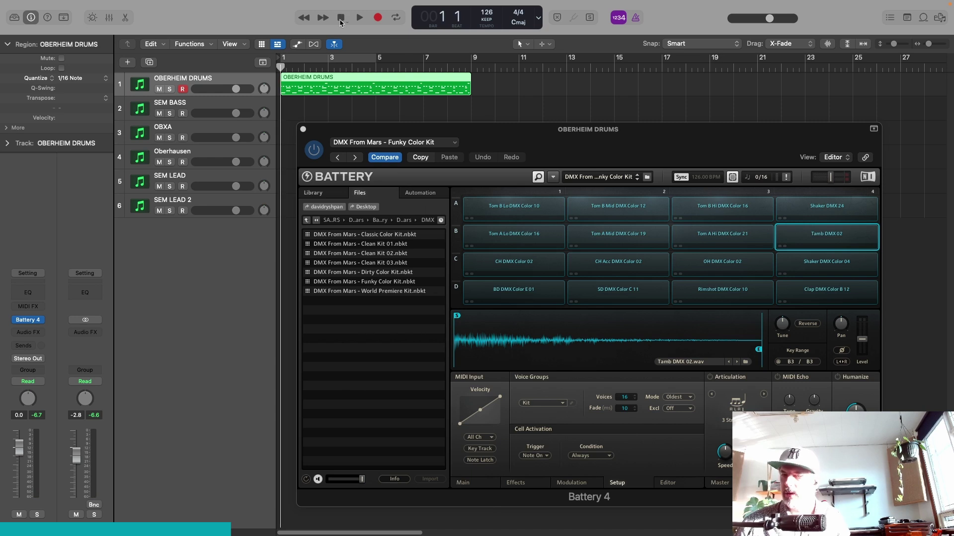
key(r)
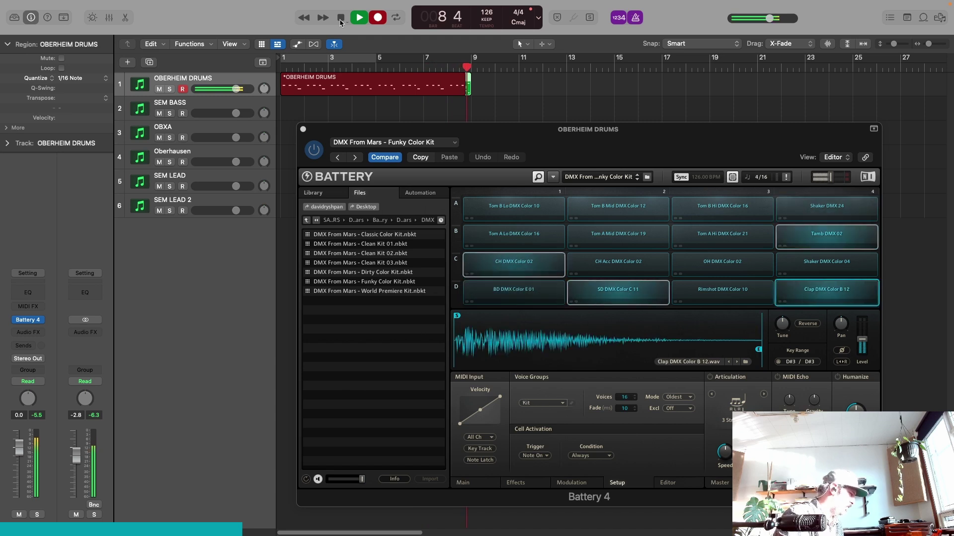
click(340, 19)
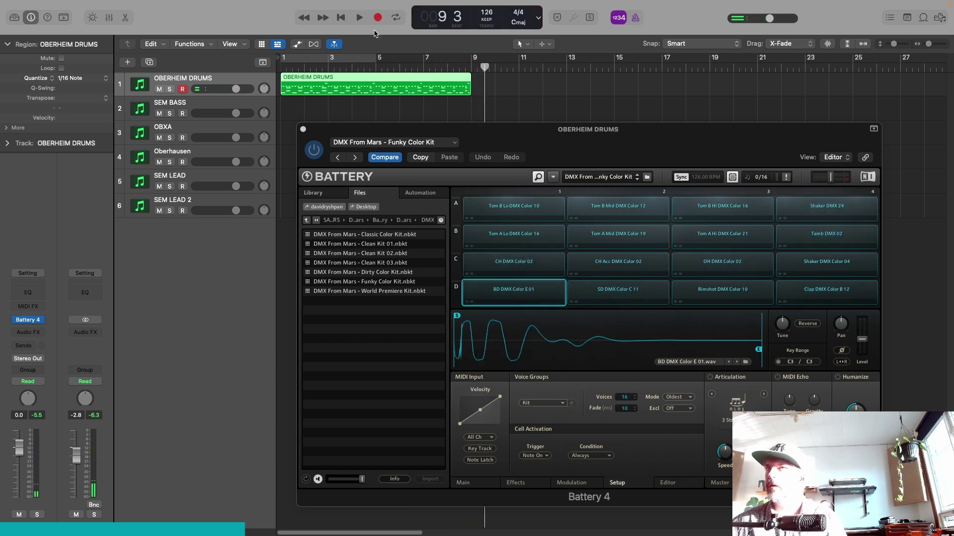
click(340, 18)
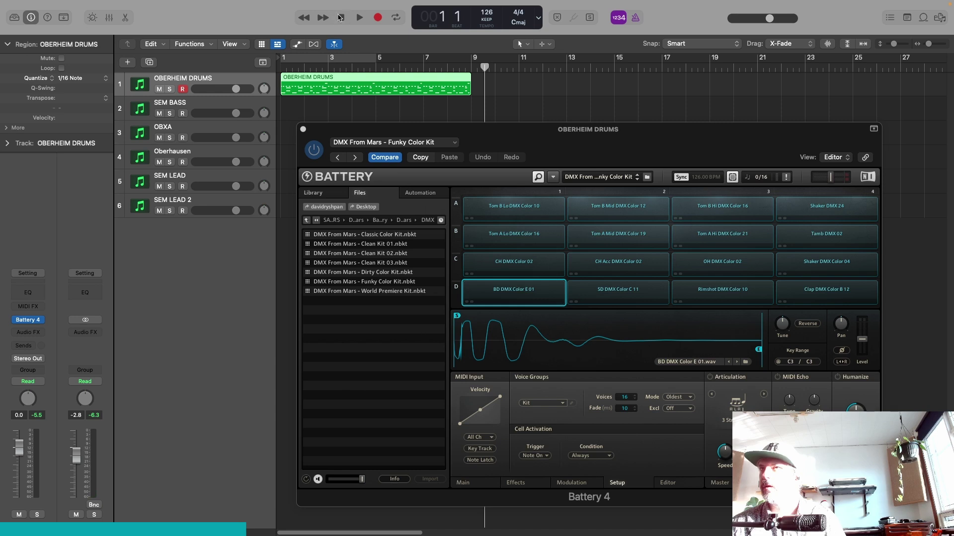
- Audition the Tamb DMX 02 and Shaker DMX 24 cells and tune the tambourine to -3.00 st
click(834, 237)
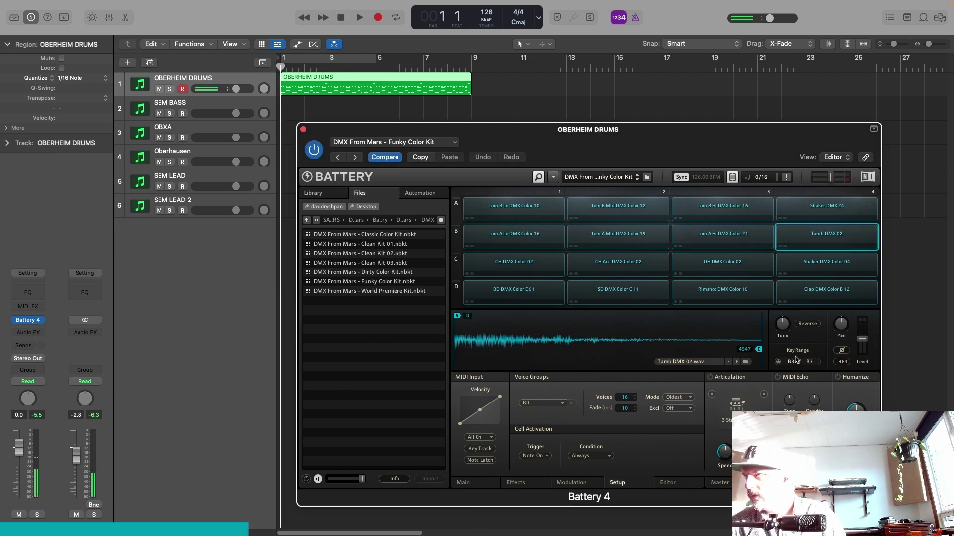
drag(782, 323, 781, 330)
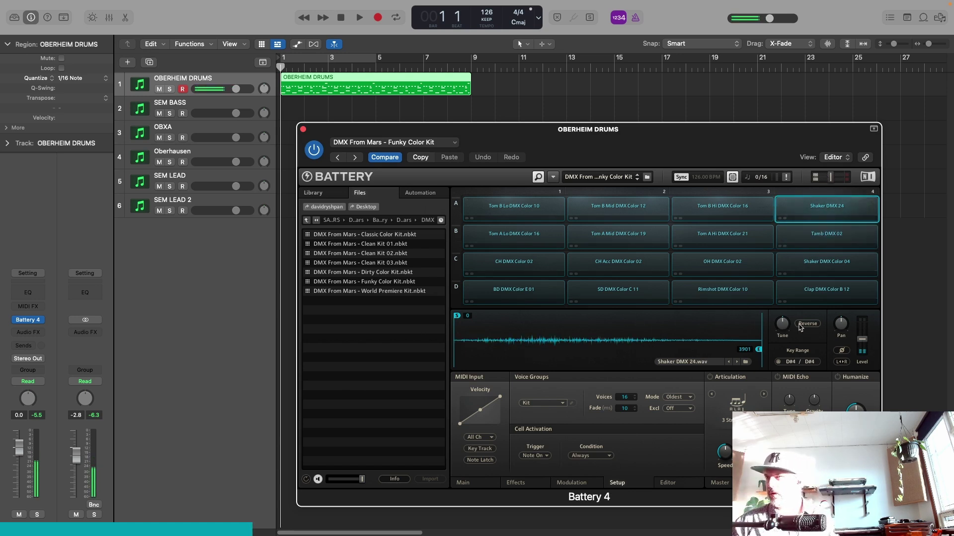
mouse_move(783, 328)
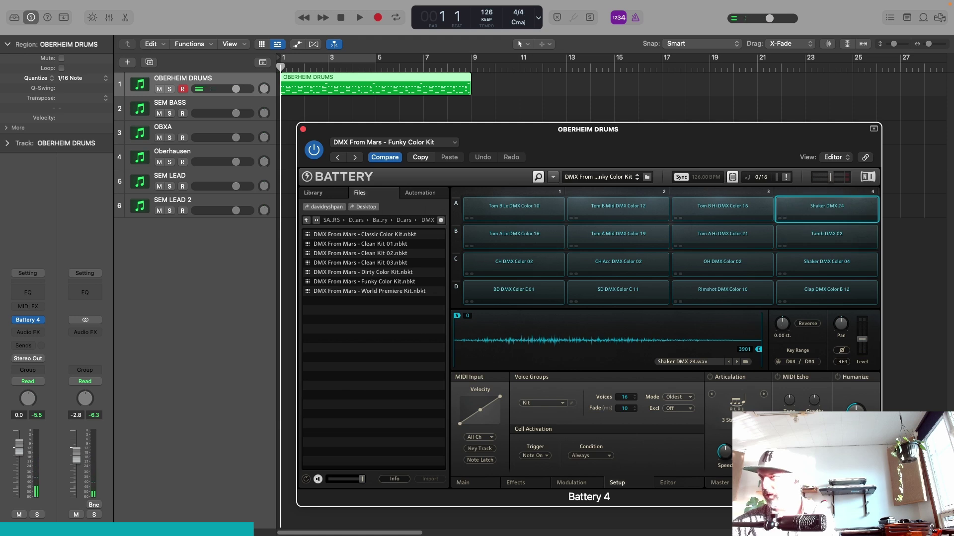
drag(782, 324, 782, 313)
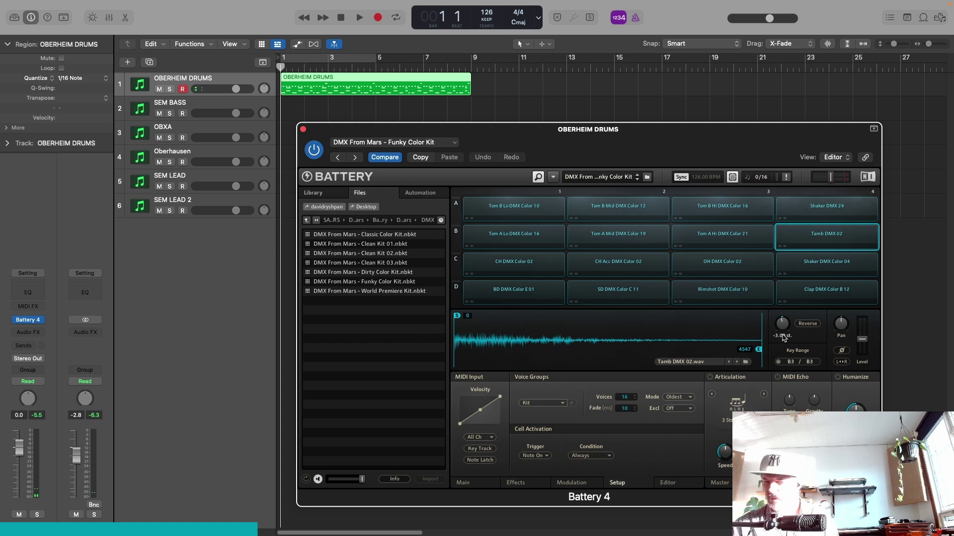
- Overdub another eight-bar percussion pass onto the drum region from bar 1 and close the Battery 4 window
key(r)
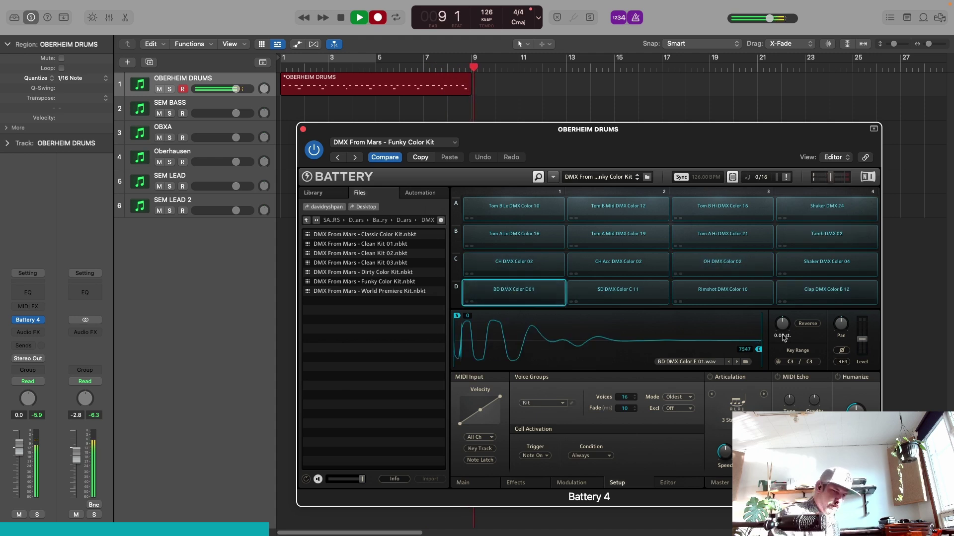
key(space)
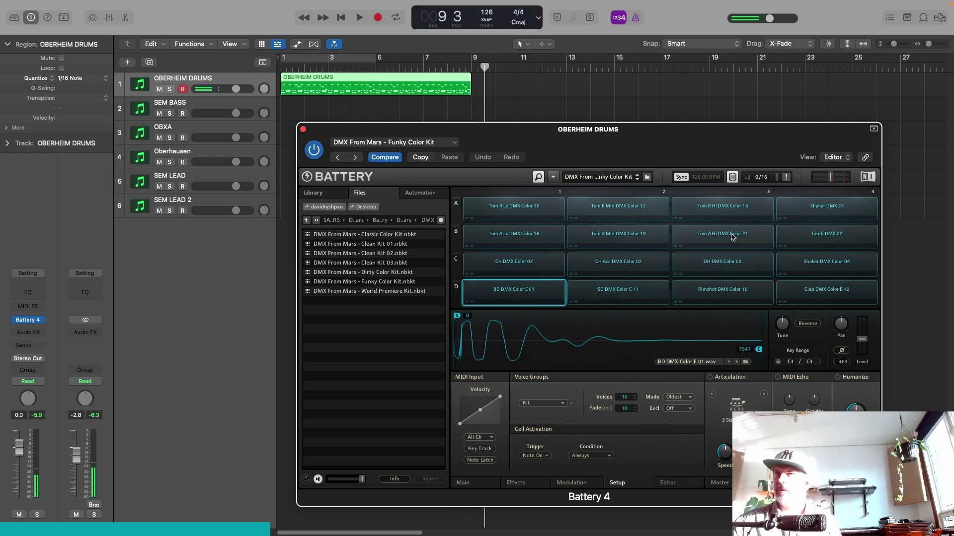
click(303, 129)
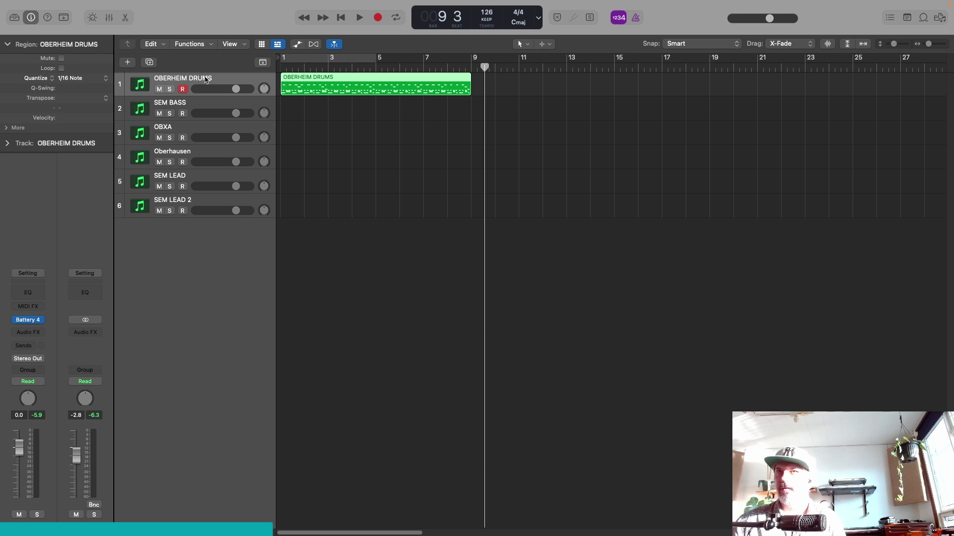
- Reapply 1/16 Note quantization to the OBERHEIM DRUMS region and play the layered pattern through from bar 1
click(86, 79)
click(88, 80)
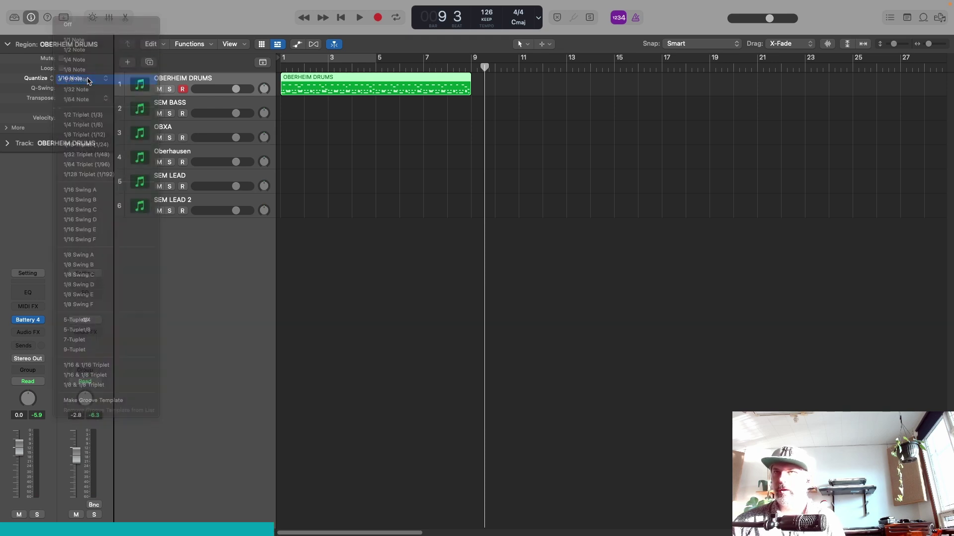
click(343, 21)
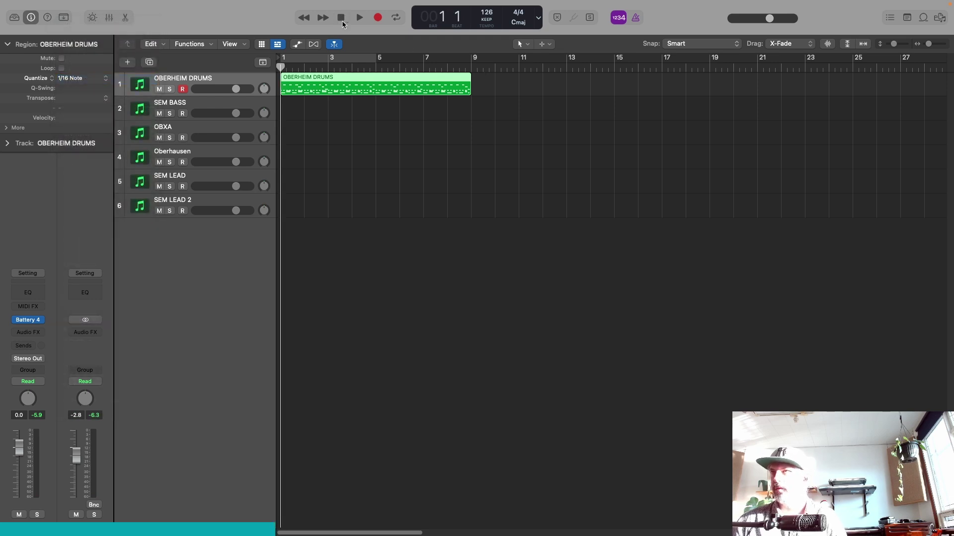
key(space)
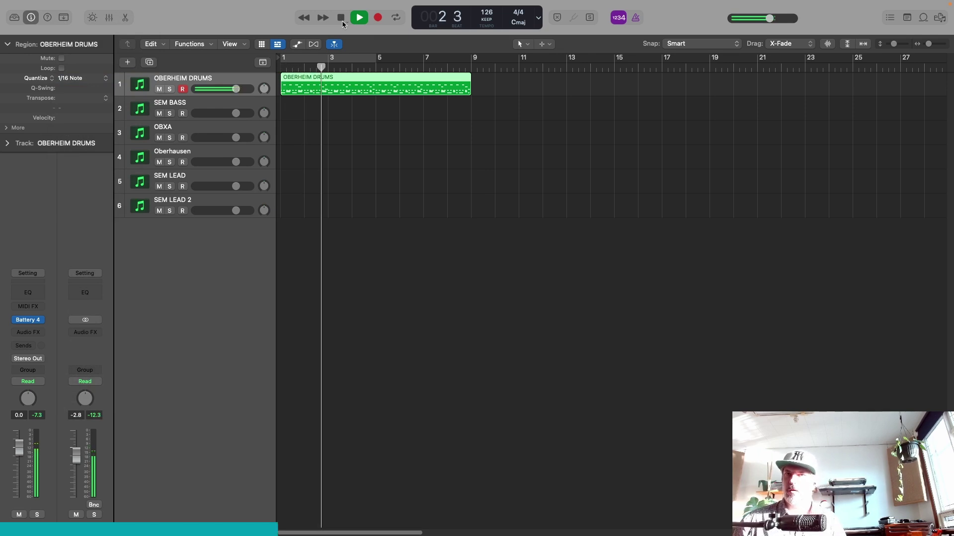
click(28, 320)
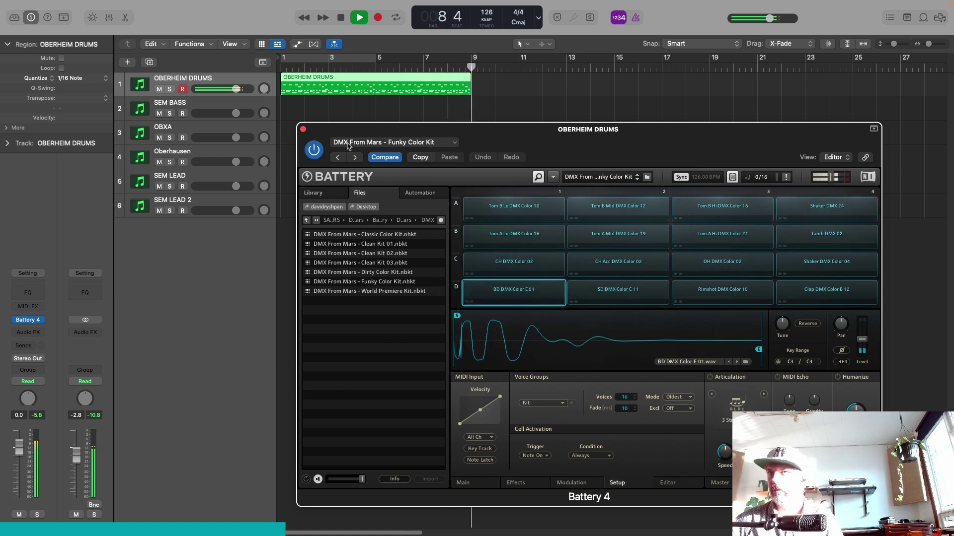
click(302, 129)
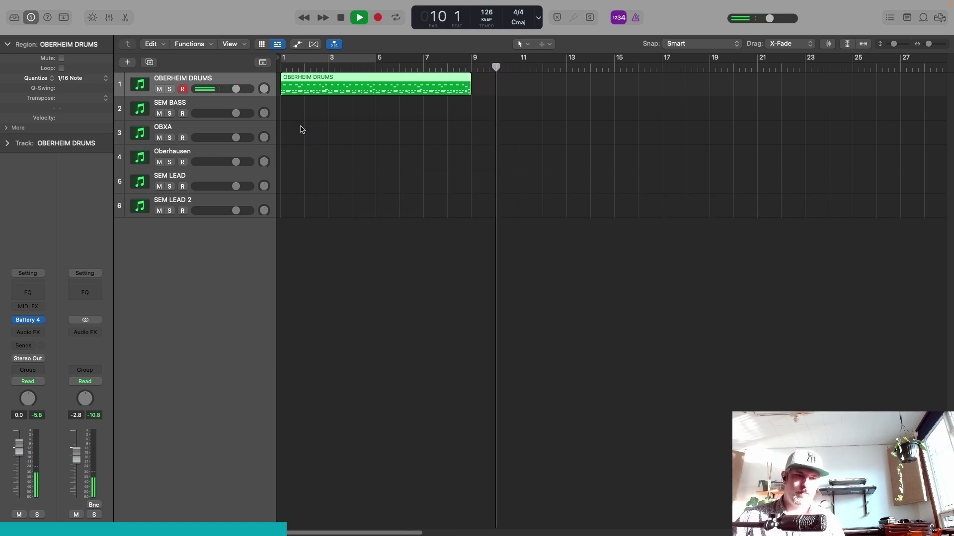
key(space)
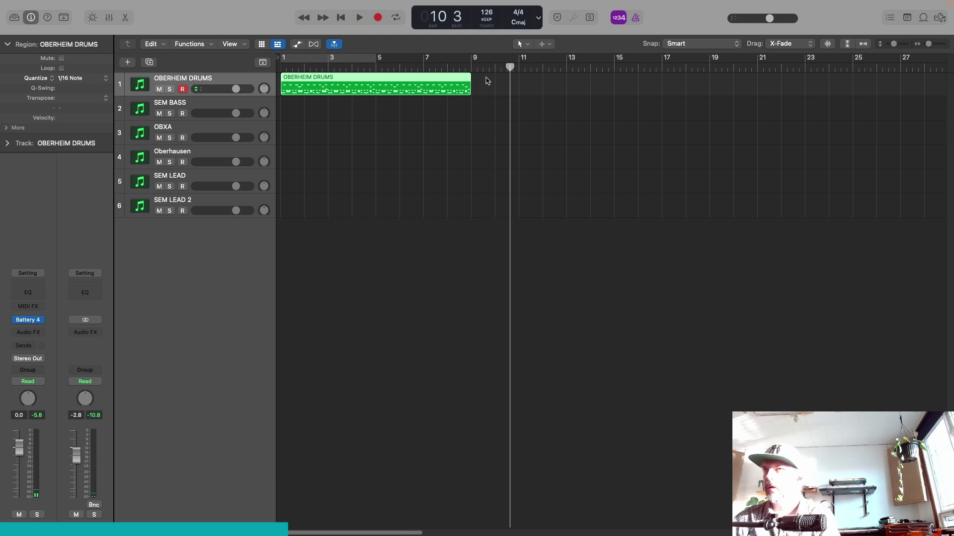
- Copy the eight-bar OBERHEIM DRUMS region to bars 9 and 17 on the same track
click(927, 45)
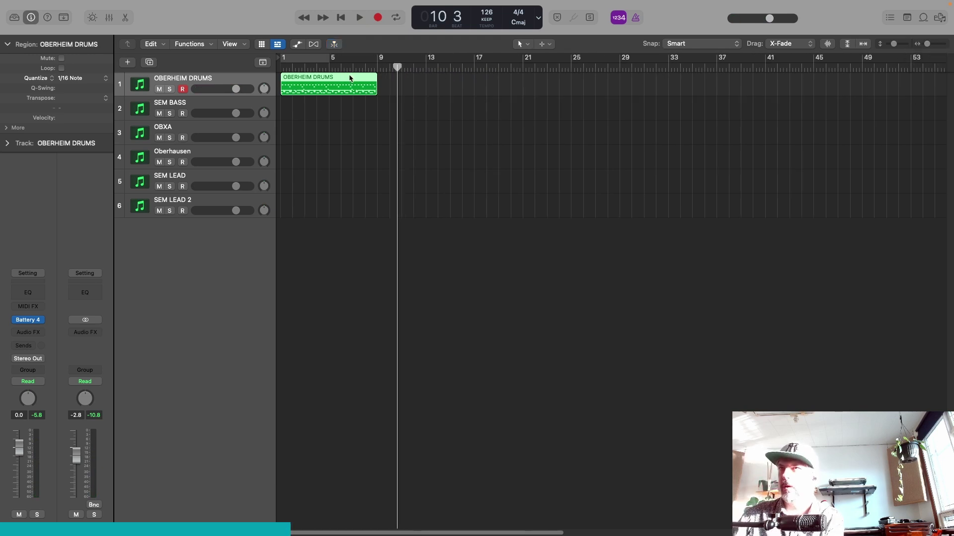
drag(351, 78, 508, 89)
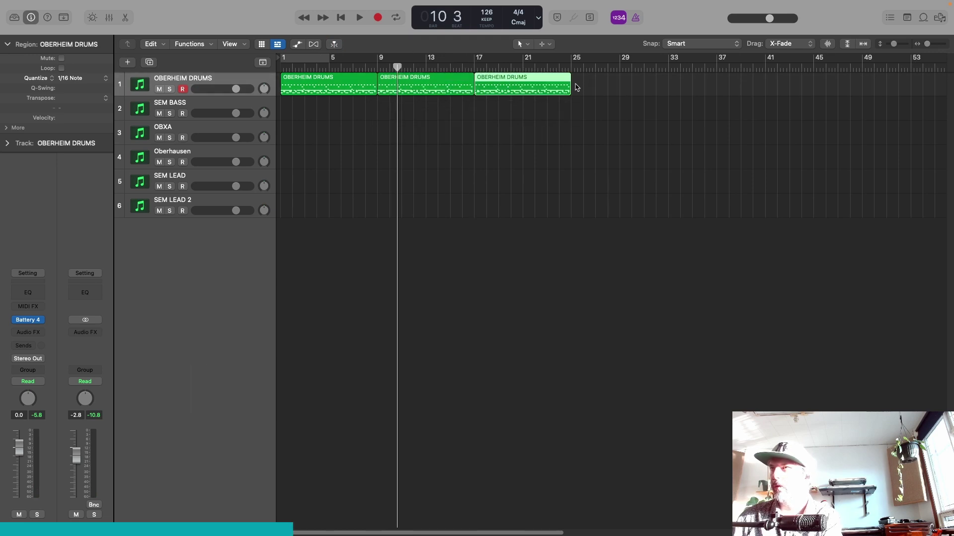
- Try to extend the drum region at bar 17 past bar 25 from its end edge, undoing each attempt
drag(569, 92, 608, 96)
key(super+z)
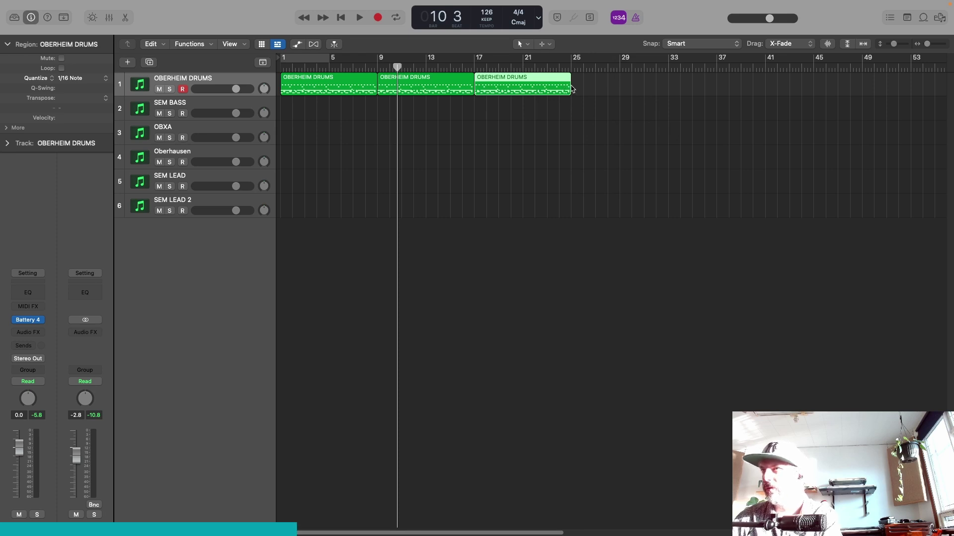
drag(572, 89, 596, 91)
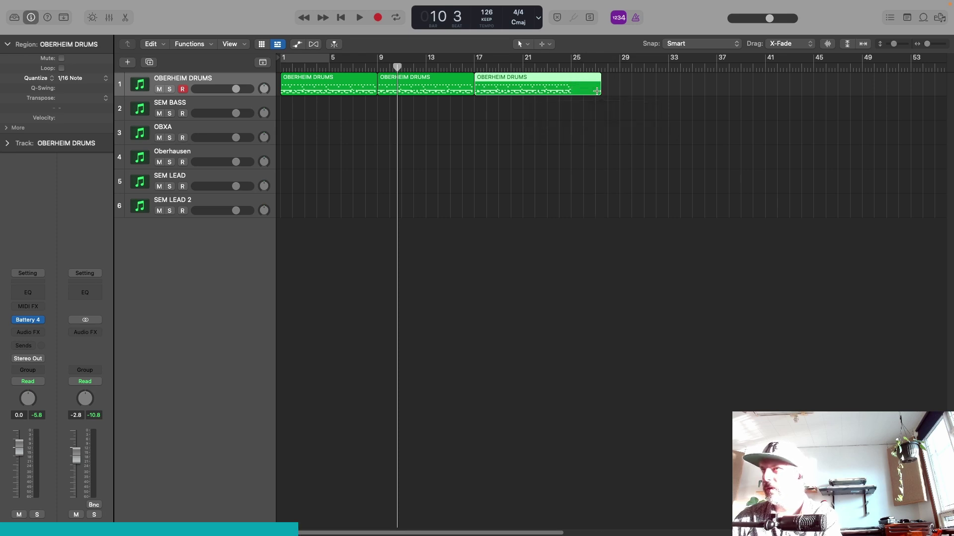
key(super+z)
mouse_move(927, 44)
mouse_down()
mouse_move(938, 45)
mouse_move(929, 46)
mouse_up()
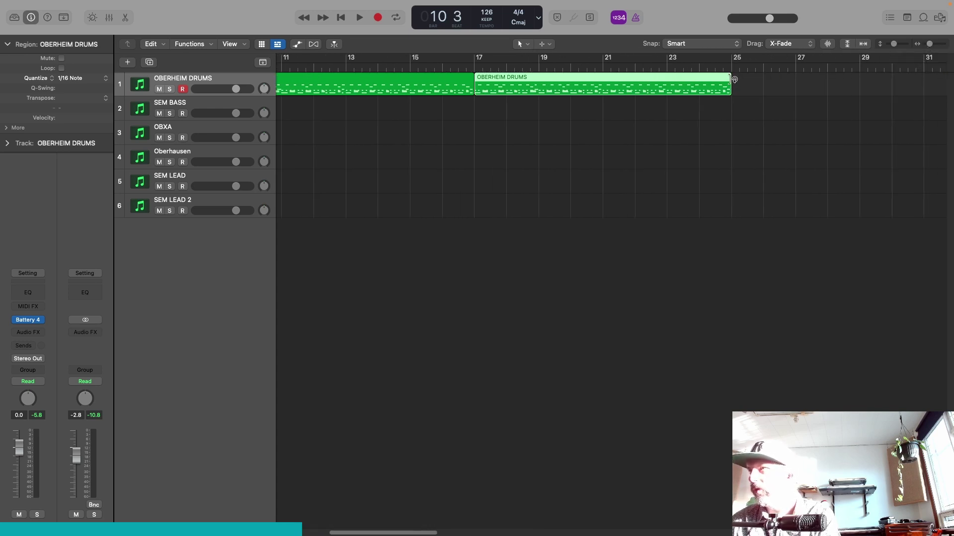
drag(734, 80, 732, 102)
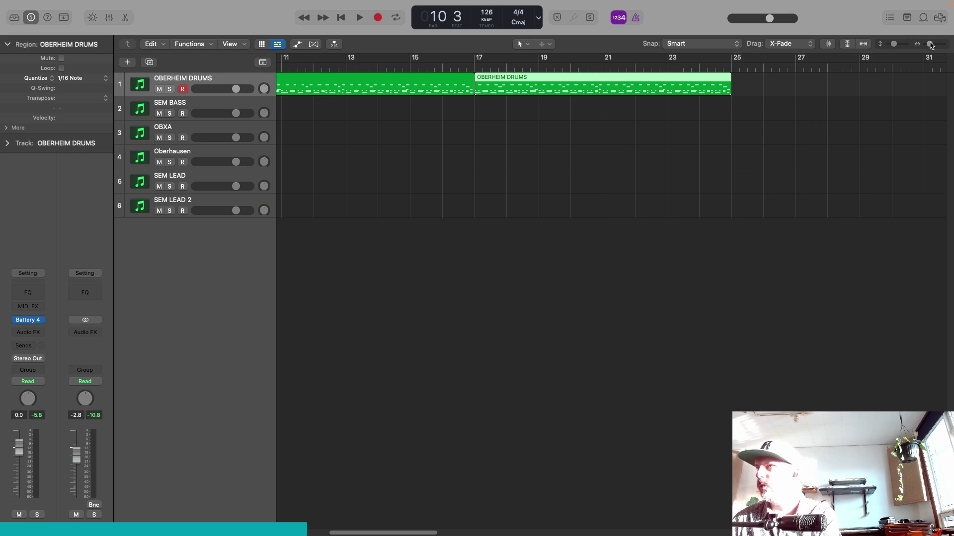
- Copy the drum region at bar 17 to bar 25
drag(931, 45, 927, 44)
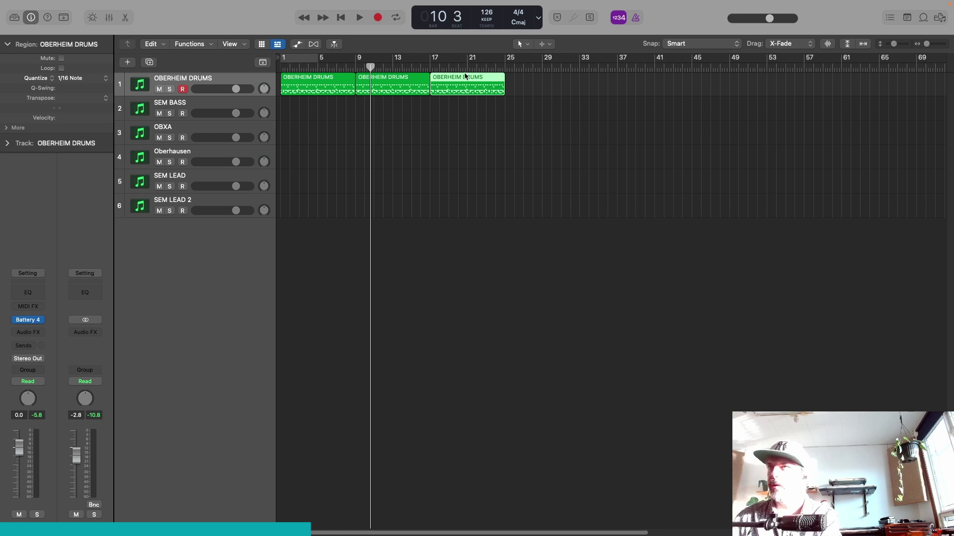
drag(465, 80, 540, 80)
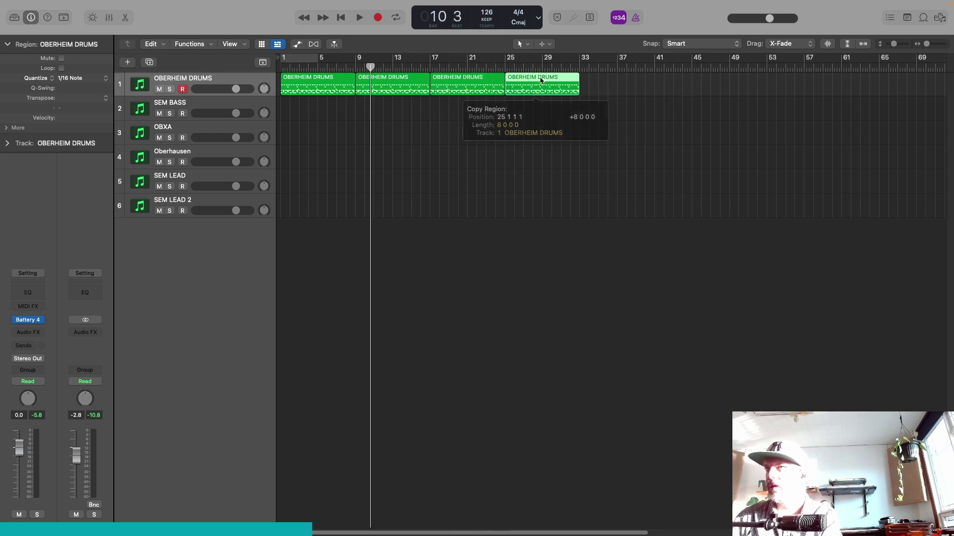
click(409, 68)
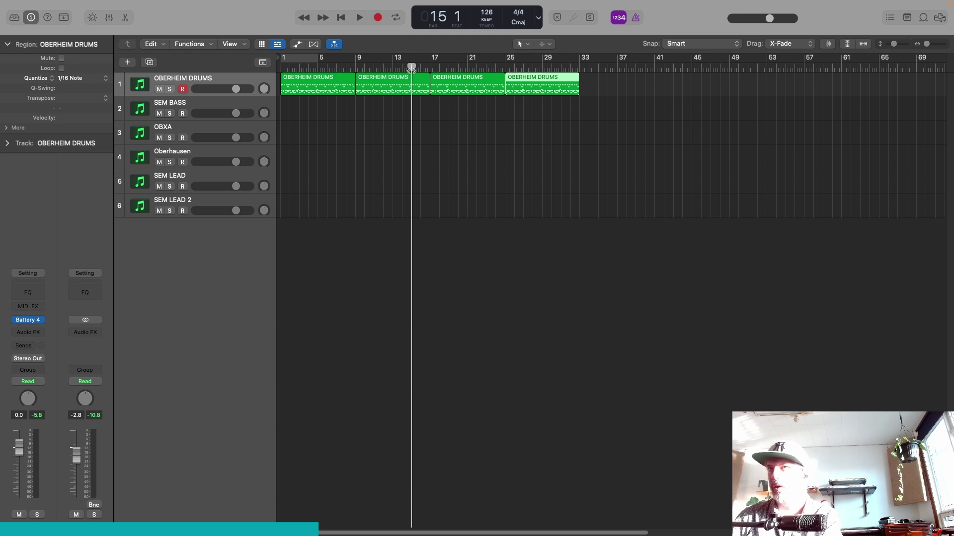
- Copy all four drum regions together to start at bar 33, and return the playhead to the start
click(446, 112)
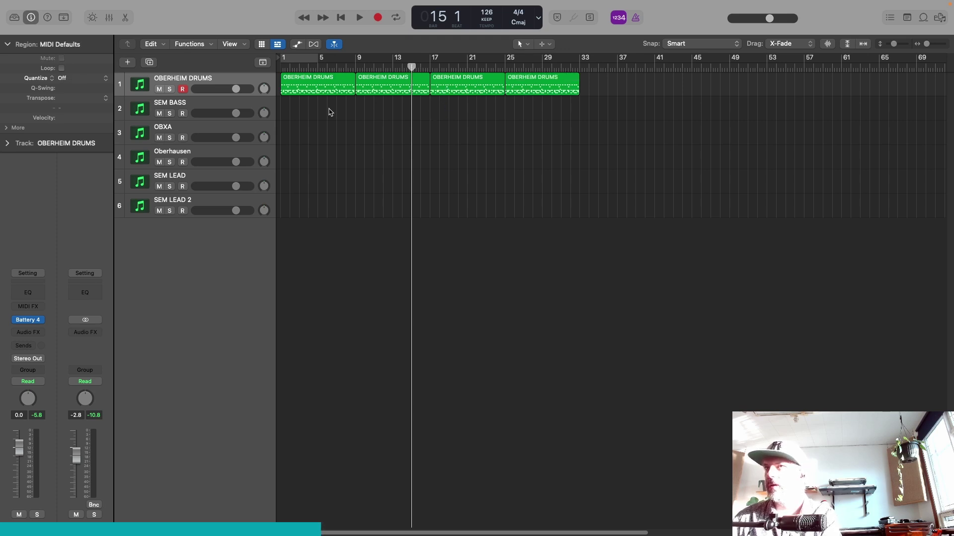
drag(320, 105, 549, 82)
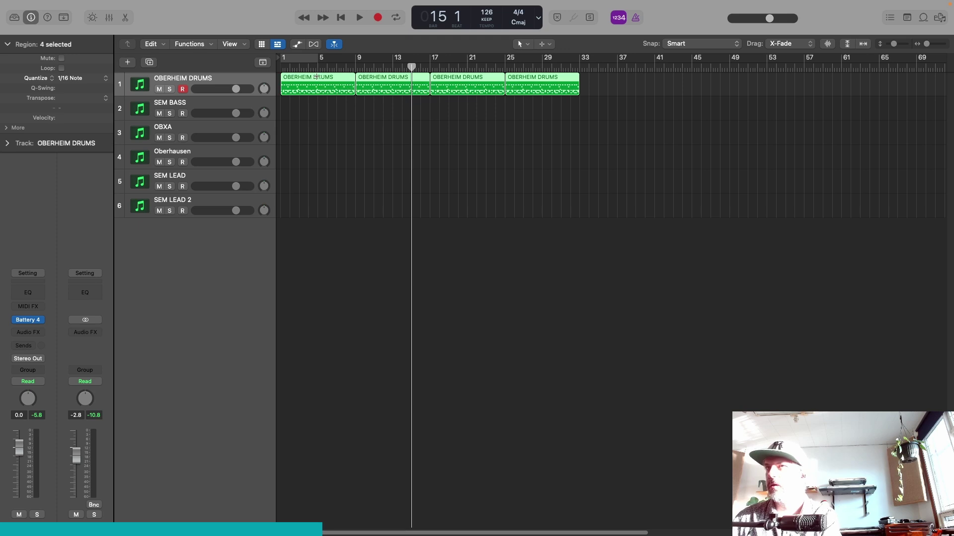
drag(320, 79, 622, 94)
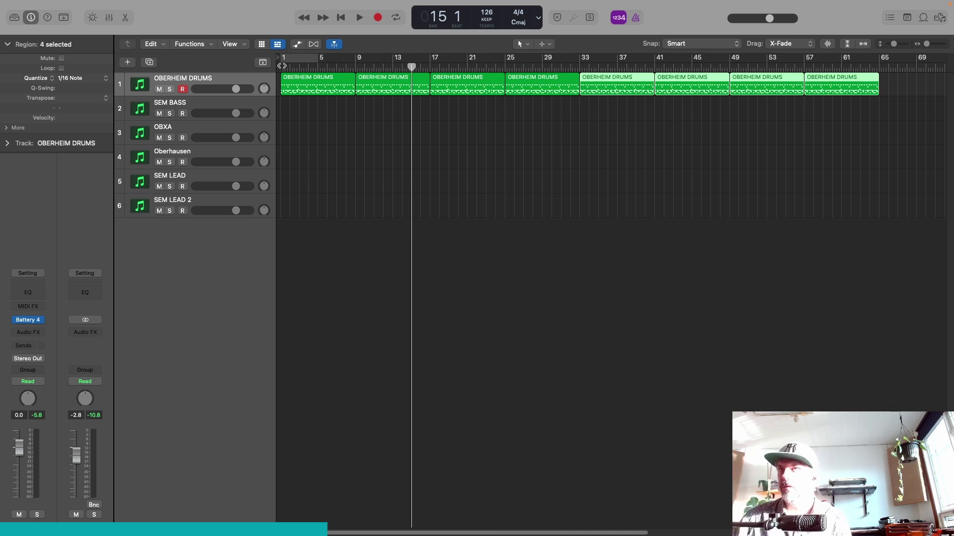
key(Return)
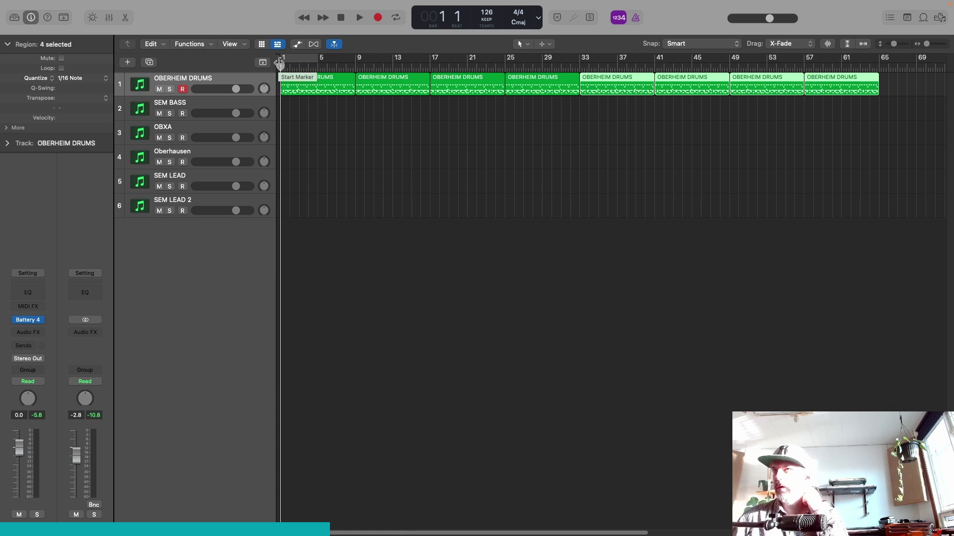
- Open the bx_oberhausen synth on the Oberhausen track, nudge its Level knob and move its window up the screen
click(412, 67)
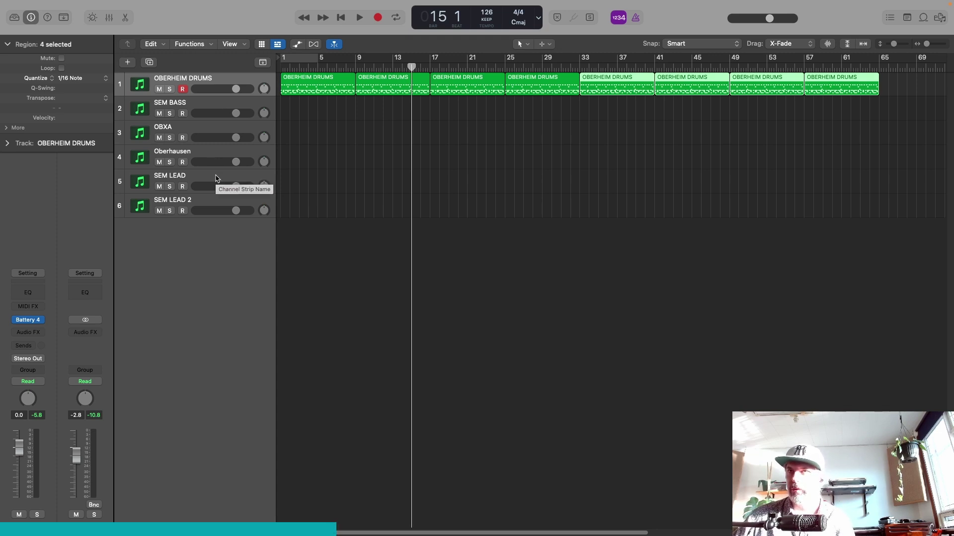
click(214, 153)
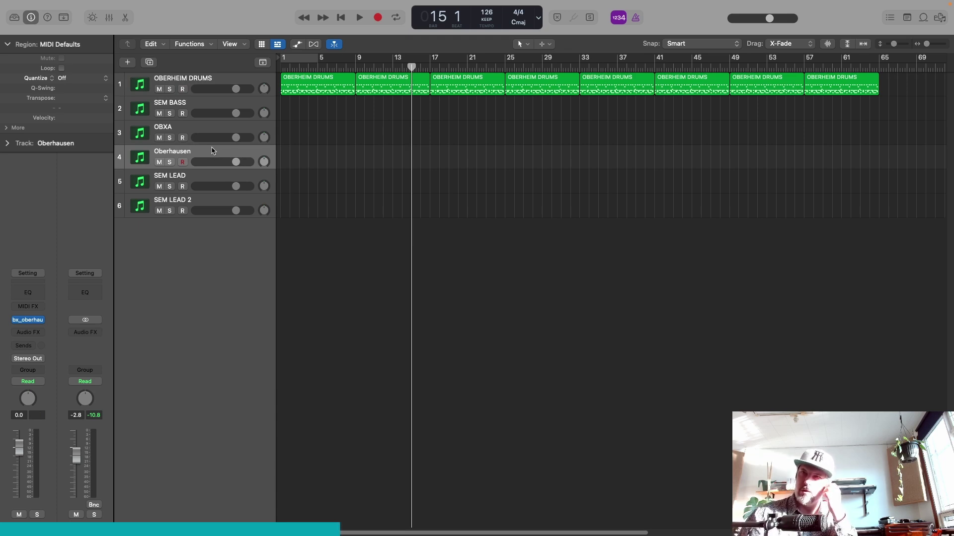
click(29, 321)
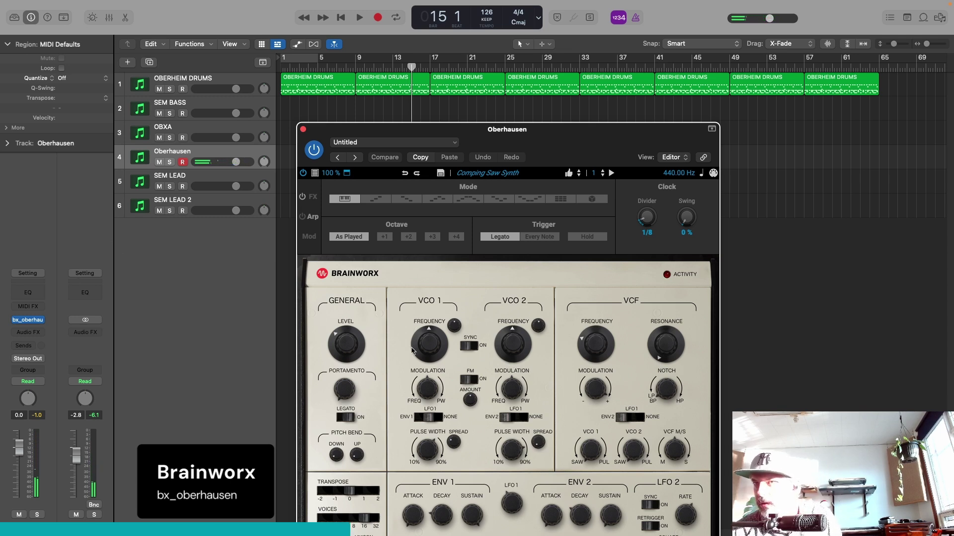
drag(344, 348, 346, 354)
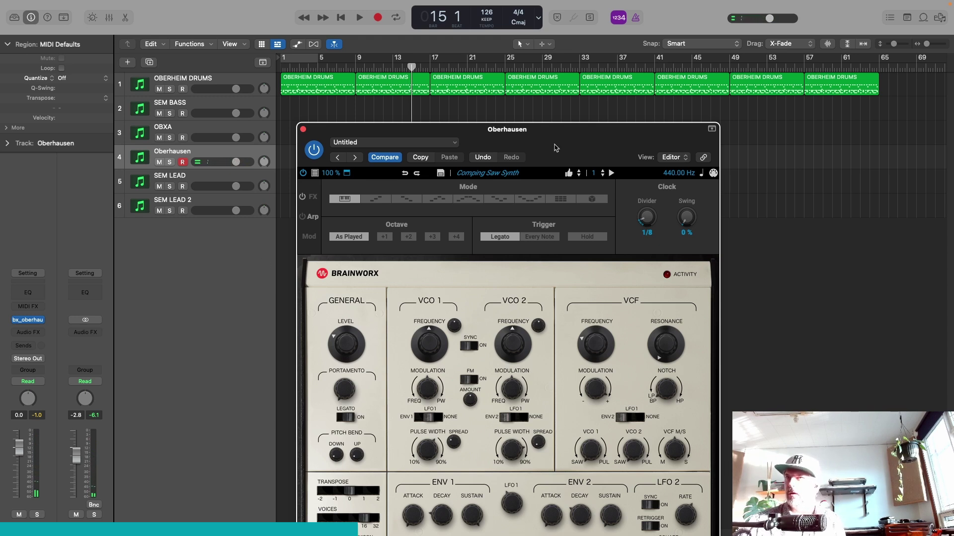
drag(558, 147, 552, 119)
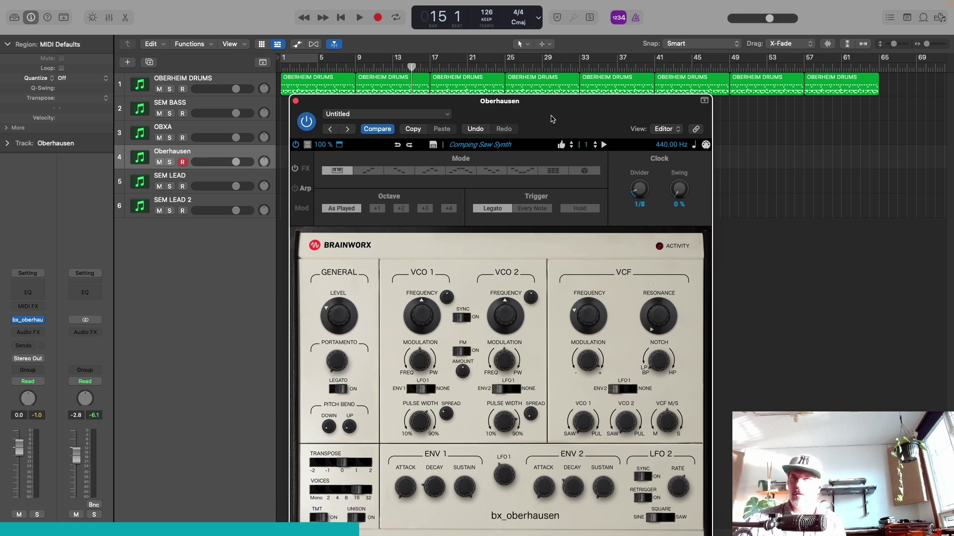
- Record a trial Oberhausen take from bar 1 to about bar 17, close the synth window and delete the recorded region
click(341, 21)
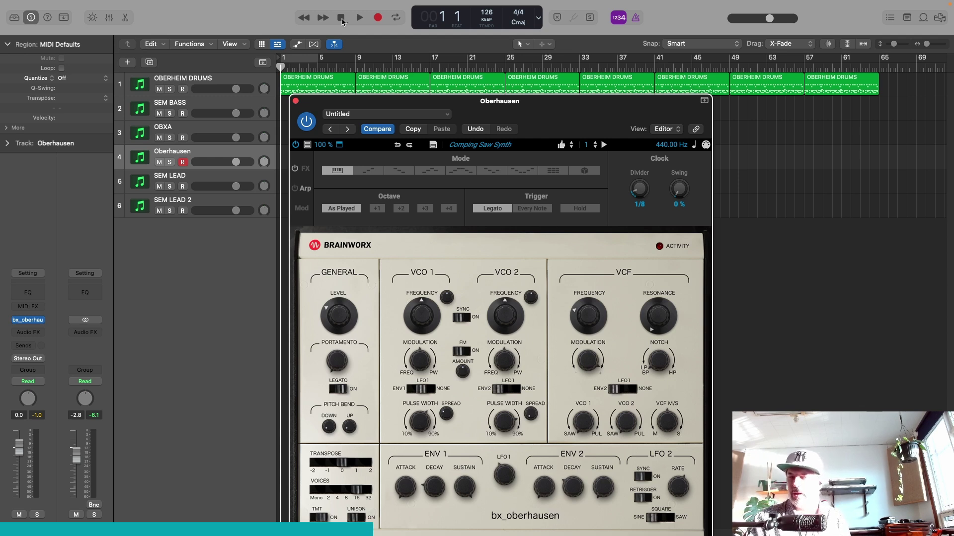
key(r)
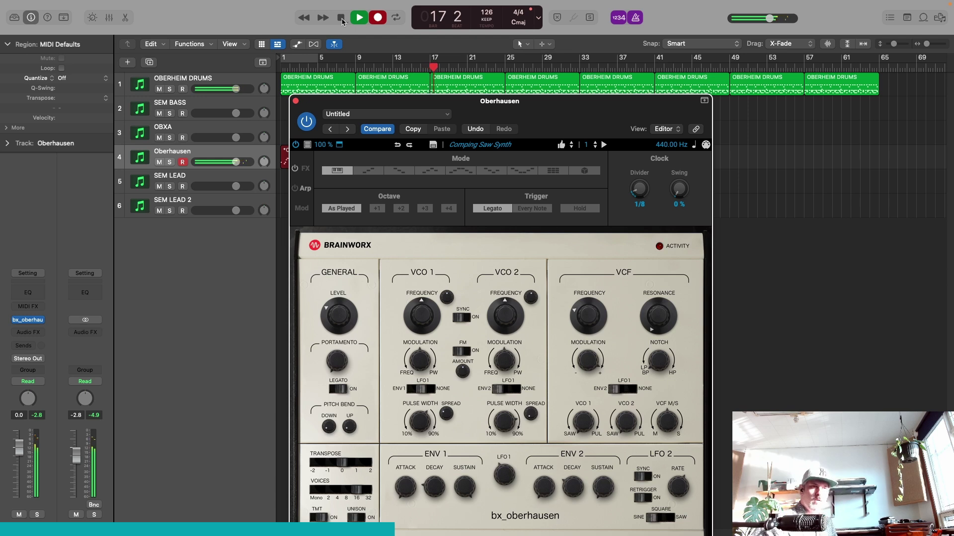
click(341, 19)
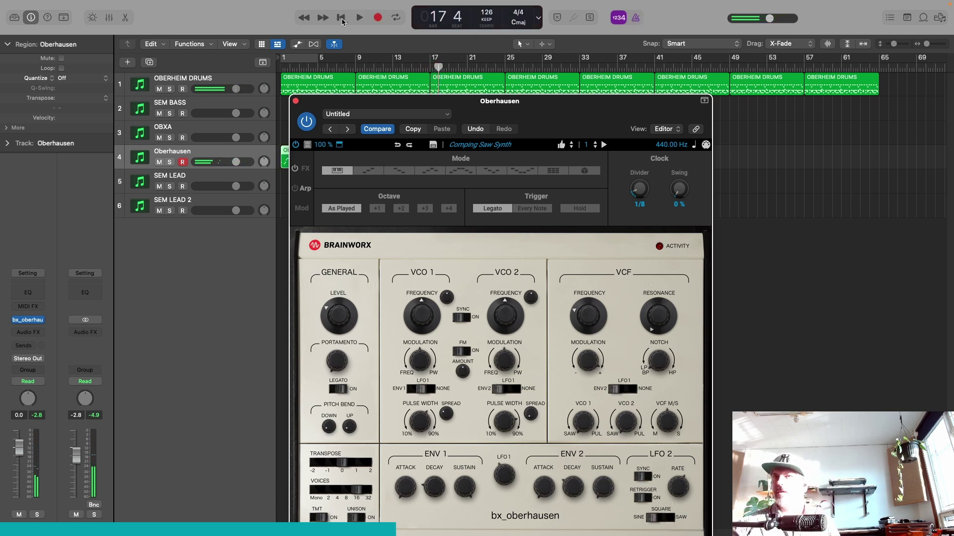
click(296, 101)
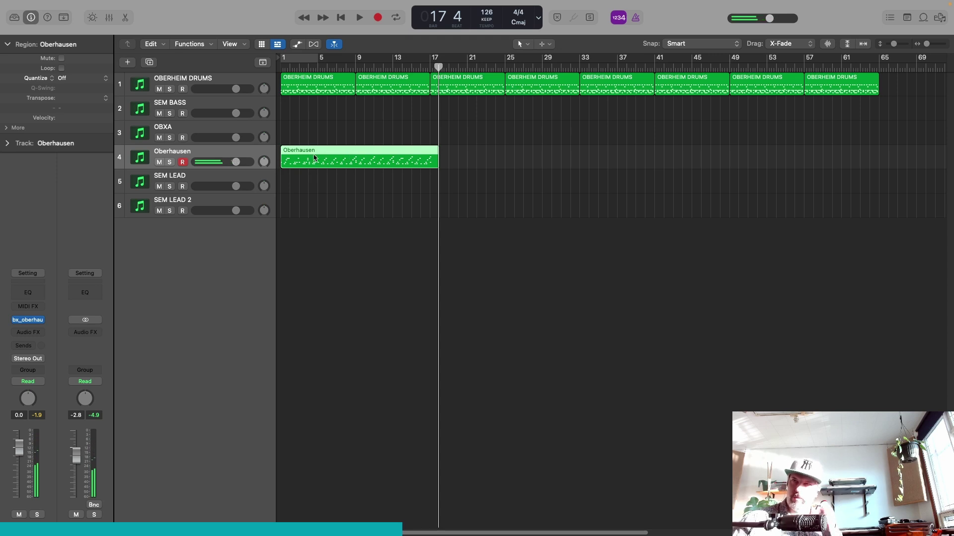
key(Delete)
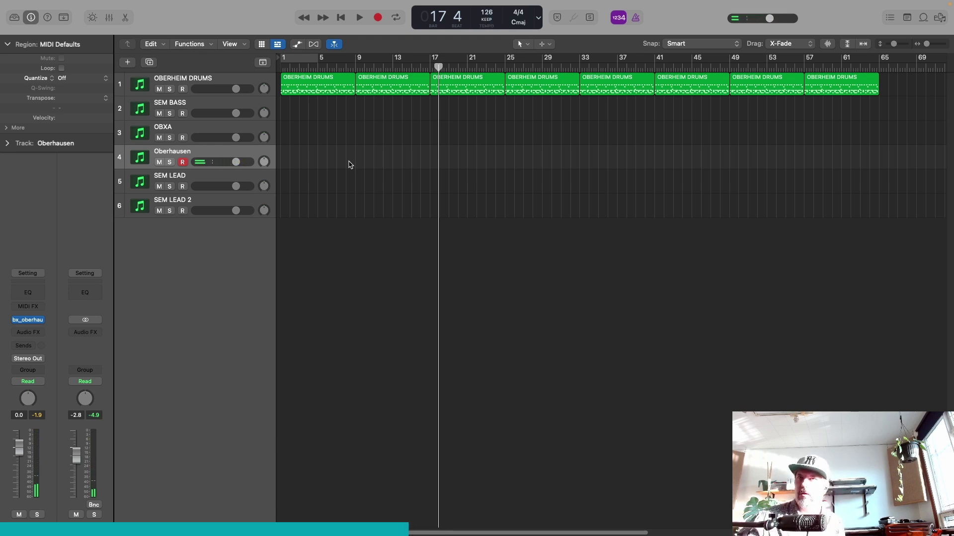
- Record an Oberhausen part from bar 1 to about bar 10 and play it back from bar 5
key(Return)
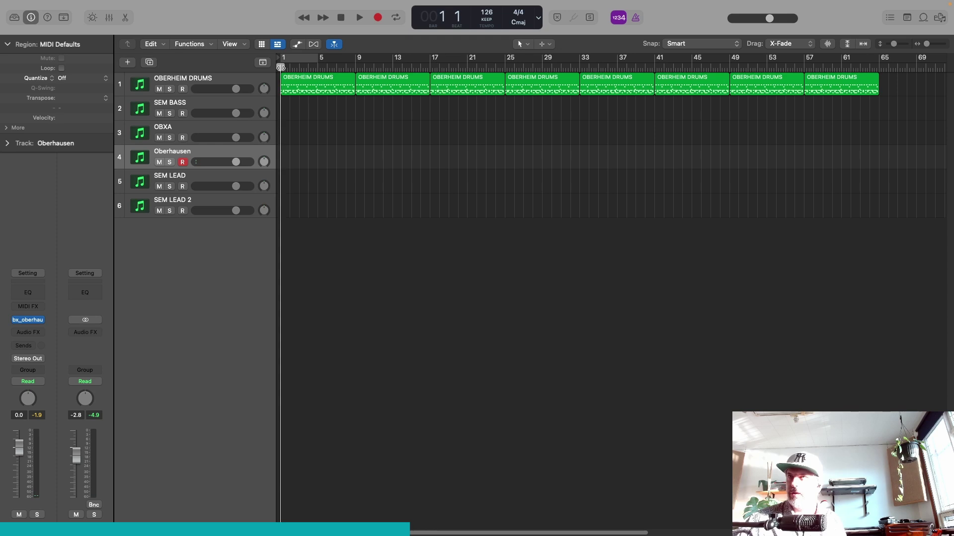
key(r)
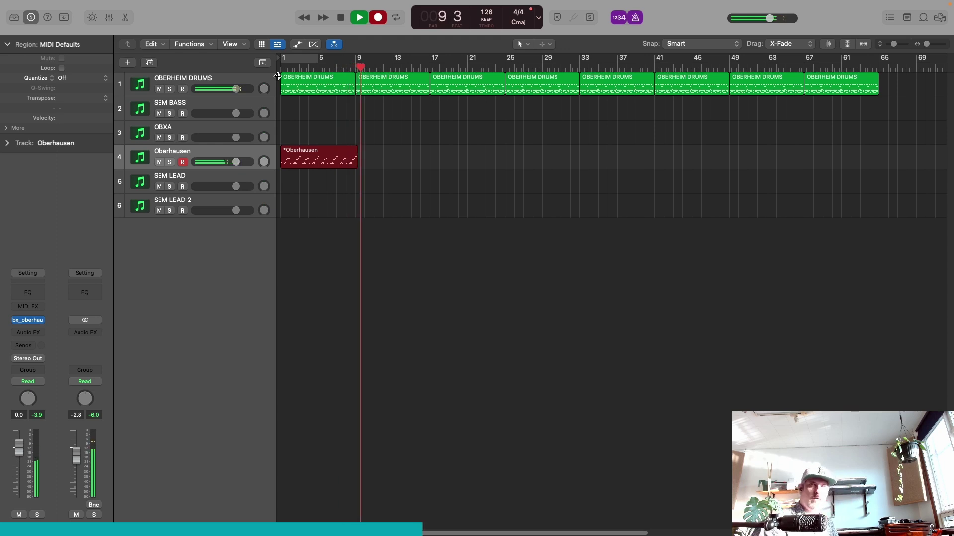
key(space)
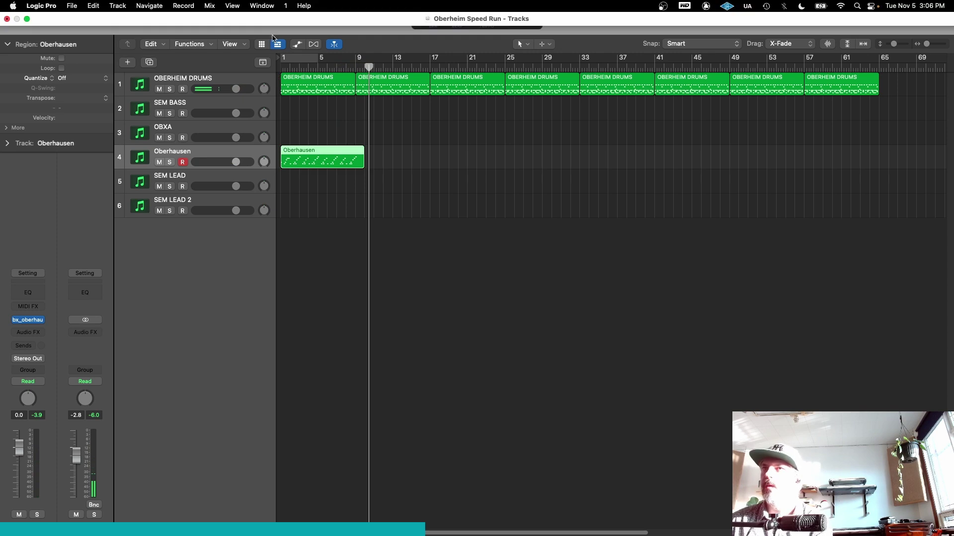
click(316, 68)
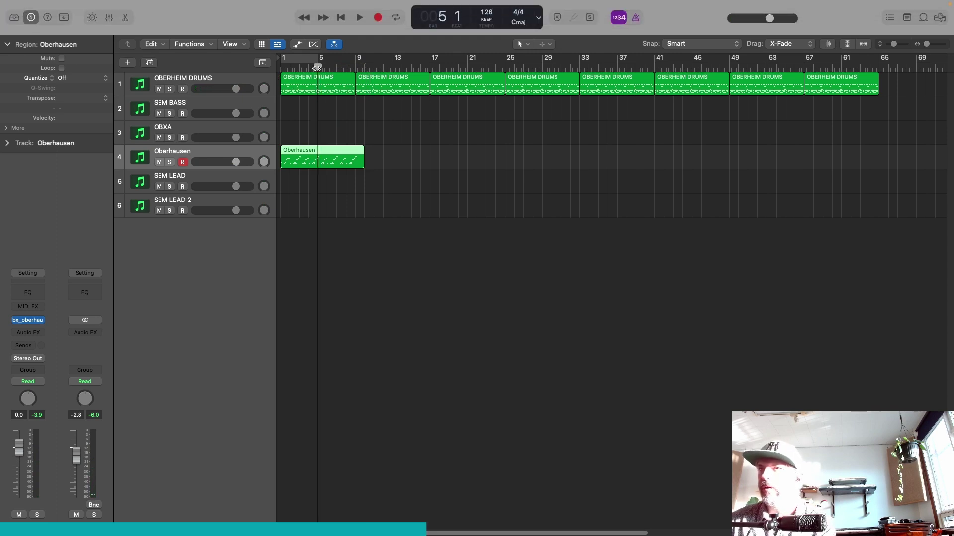
key(space)
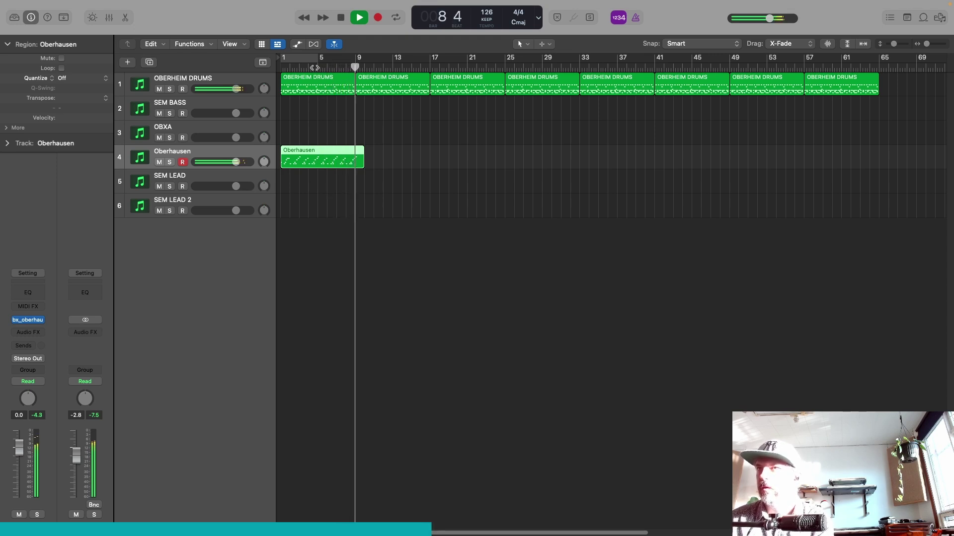
key(space)
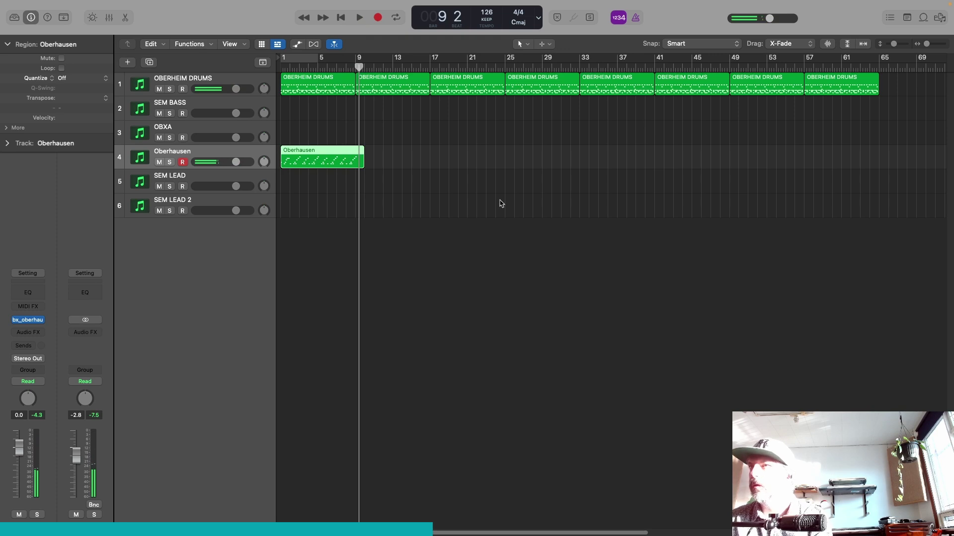
- Split the Oberhausen region at bar 9 and delete the part after it
drag(927, 43, 932, 47)
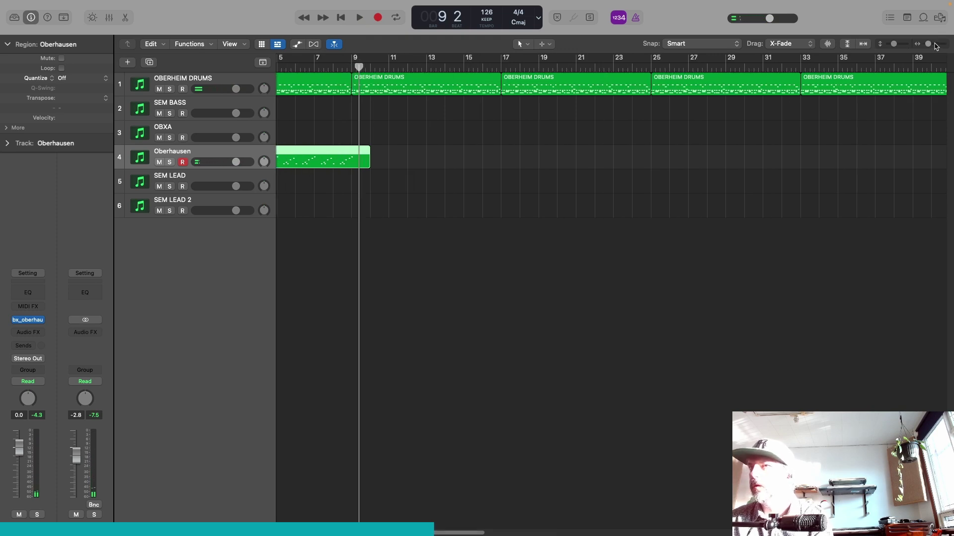
drag(361, 68, 353, 68)
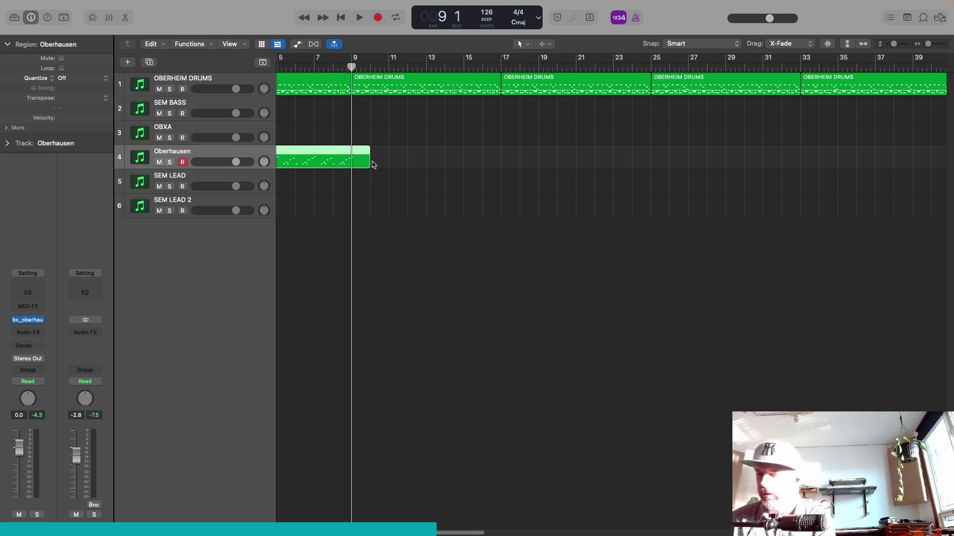
key(super+t)
key(Delete)
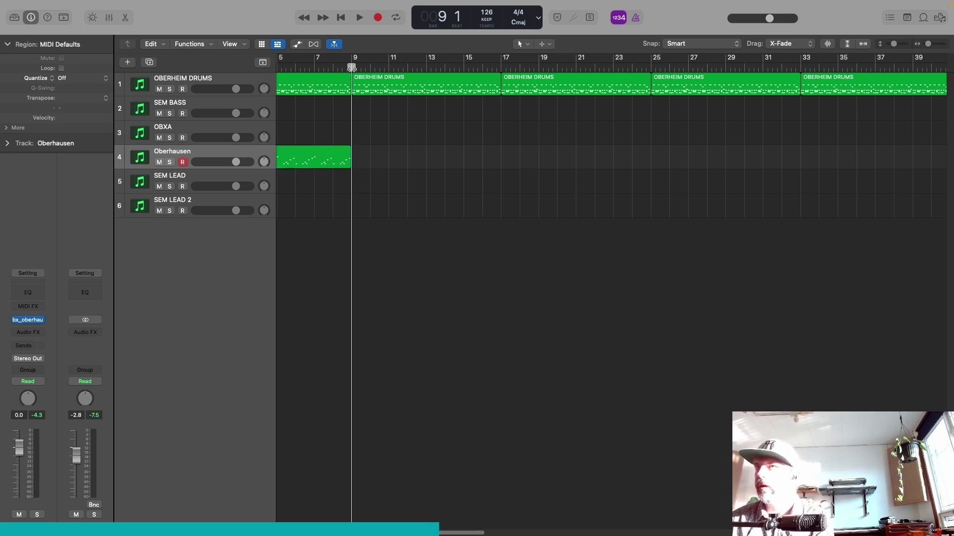
- Split the Oberhausen region at bar 5, delete its first four bars and play back the remaining part
key(Return)
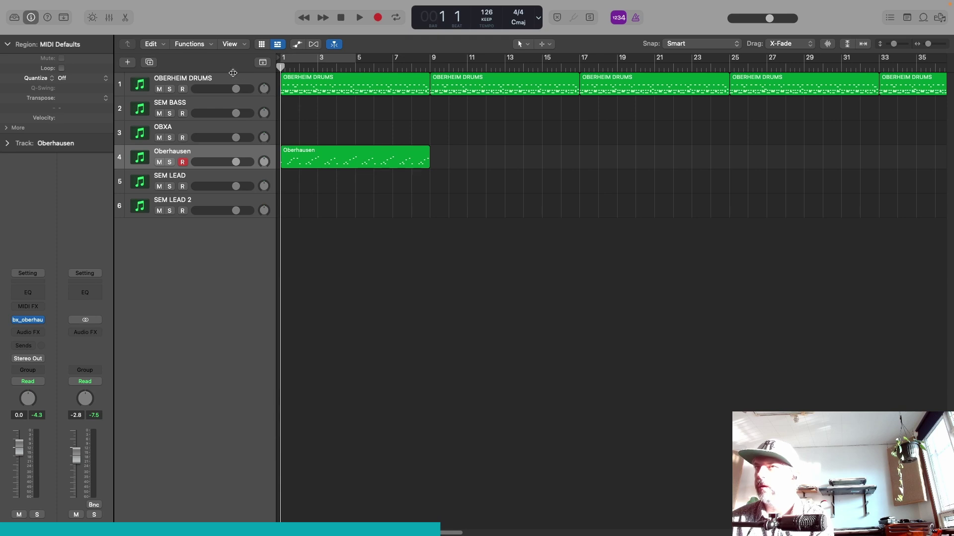
drag(308, 67, 358, 71)
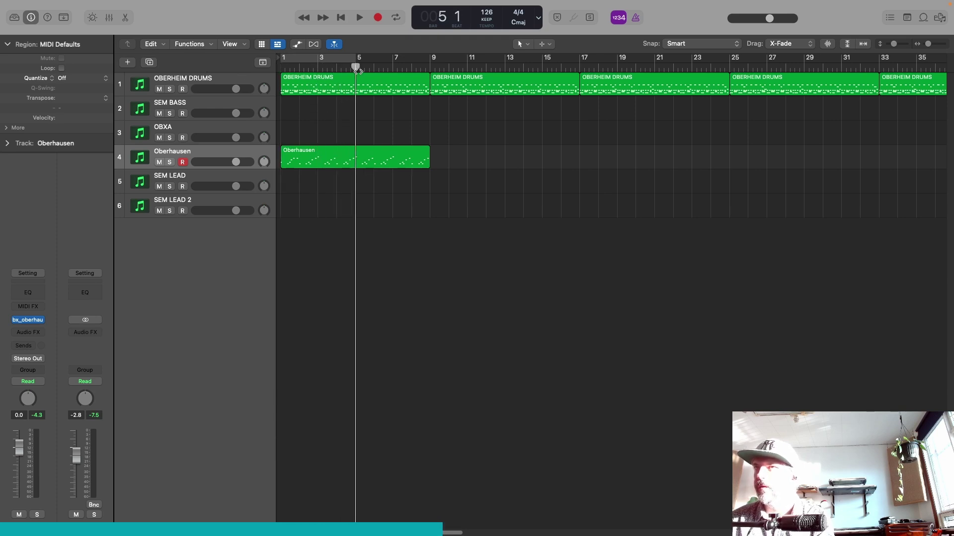
click(370, 160)
key(super+t)
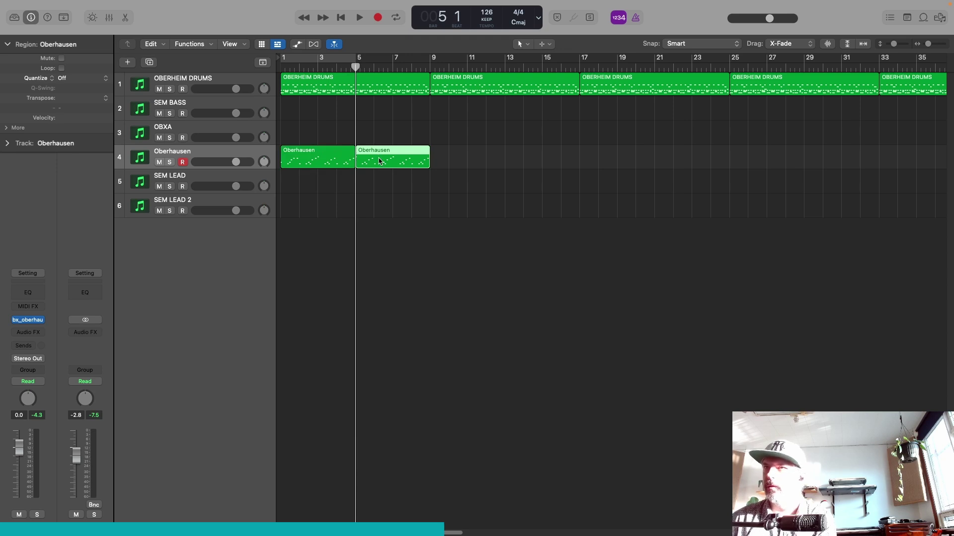
click(315, 154)
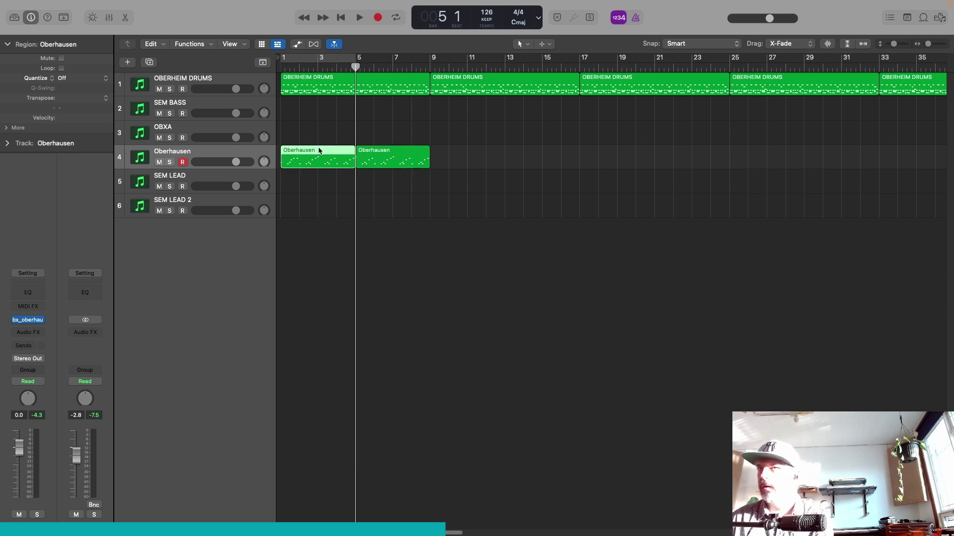
key(Delete)
key(space)
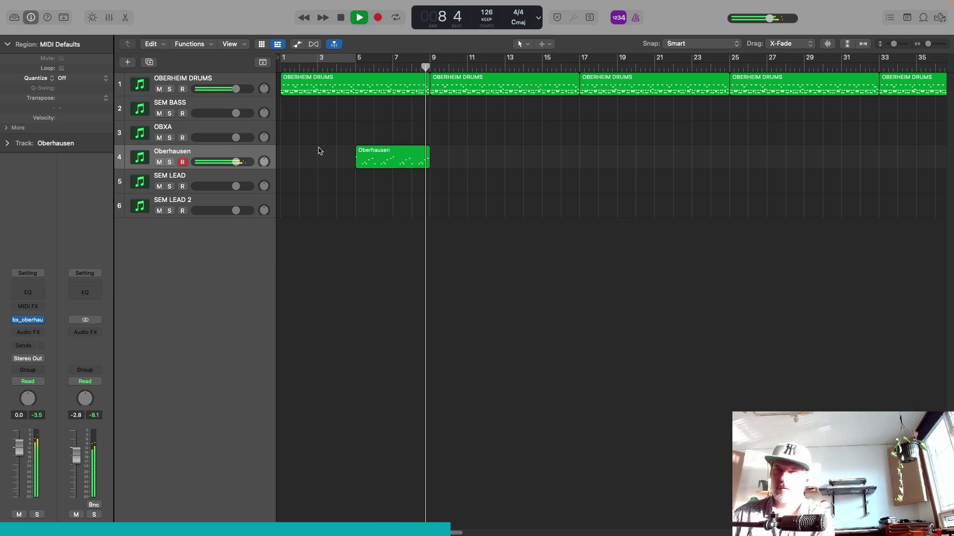
key(space)
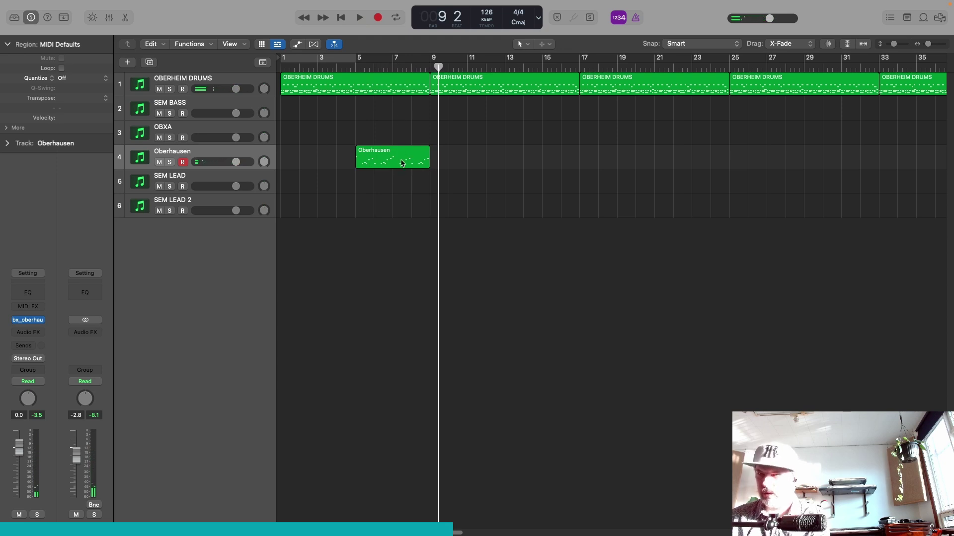
- Copy the four-bar Oberhausen region to bars 9 and 13, and copy that pair to start at bar 17
drag(402, 163, 531, 162)
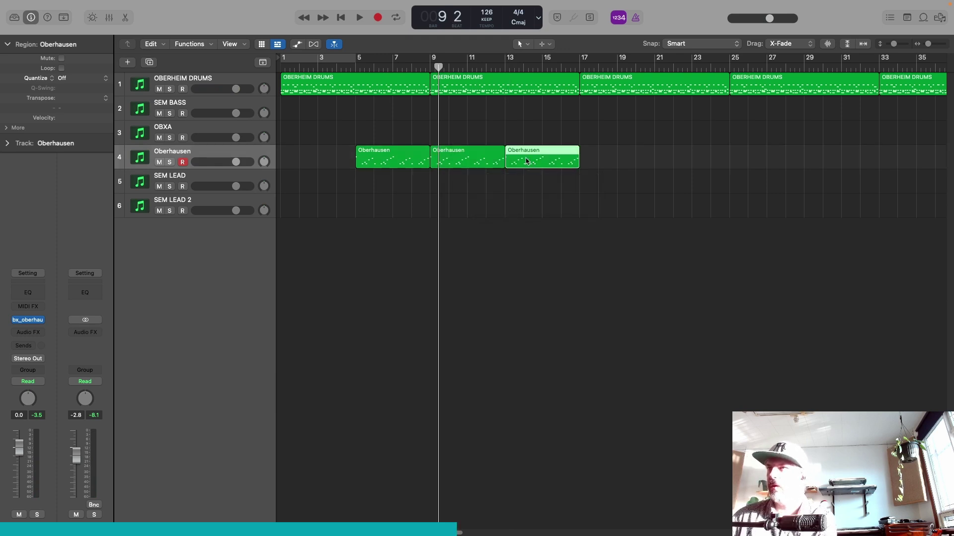
drag(463, 178, 547, 172)
drag(457, 154, 614, 170)
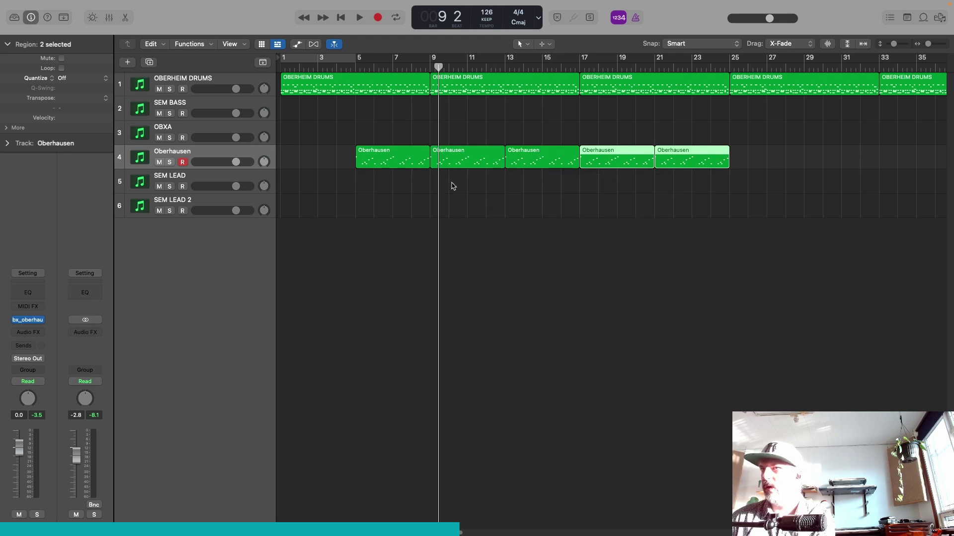
- Copy the four Oberhausen regions starting at bar 9 to bars 25 and 41, and return the playhead to the start
drag(452, 182, 666, 165)
drag(470, 150, 773, 157)
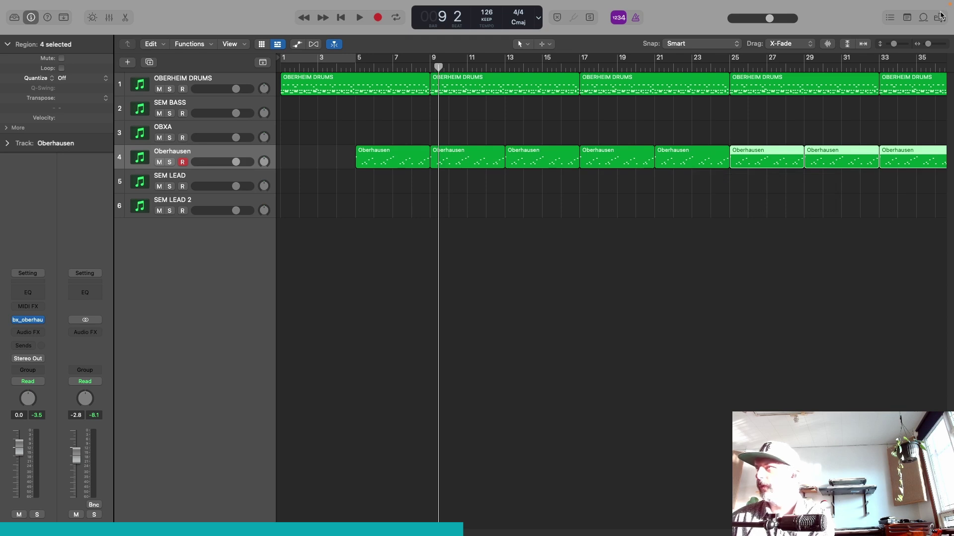
drag(930, 44, 926, 44)
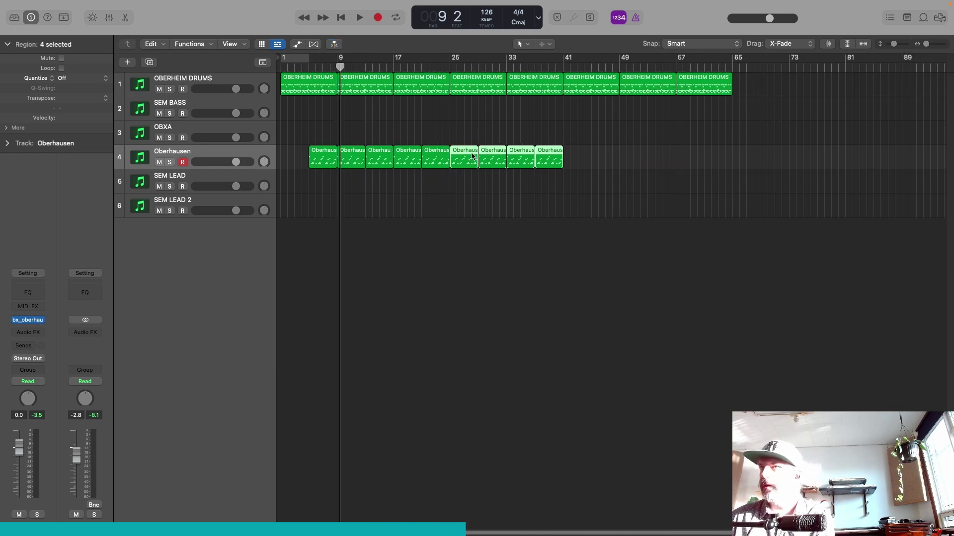
drag(471, 154, 580, 152)
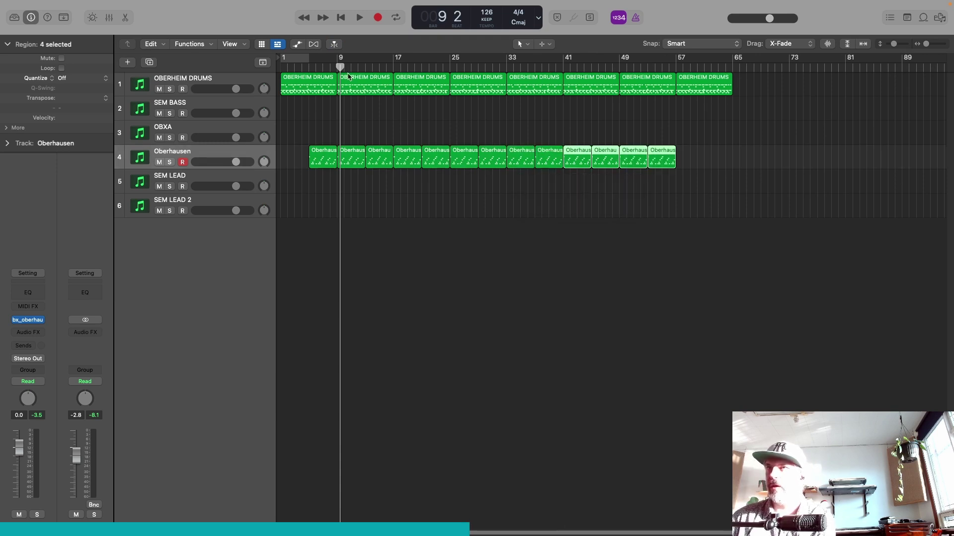
key(Return)
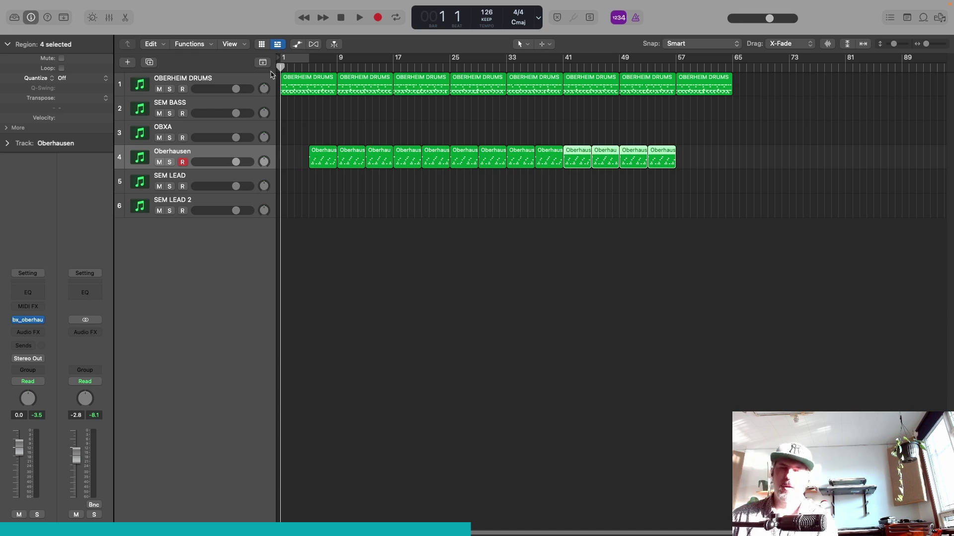
- Open the Synthesizer Expander Module on the SEM BASS track, switch off its echo and adjust the VCF resonance
click(229, 106)
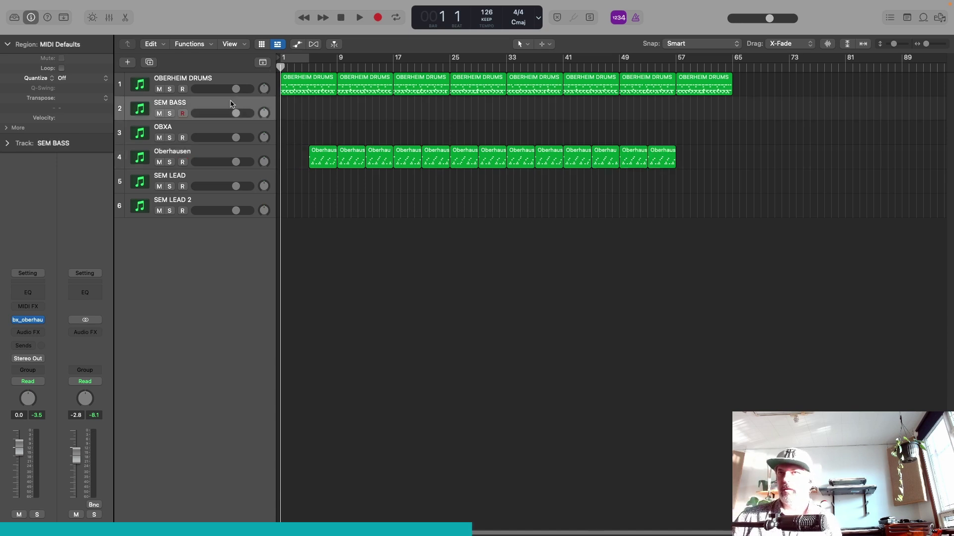
click(33, 322)
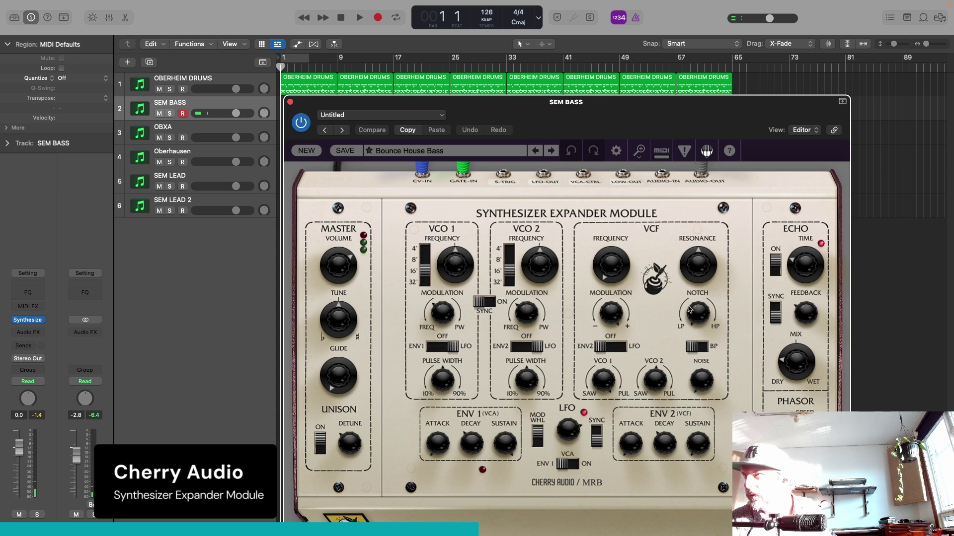
click(771, 271)
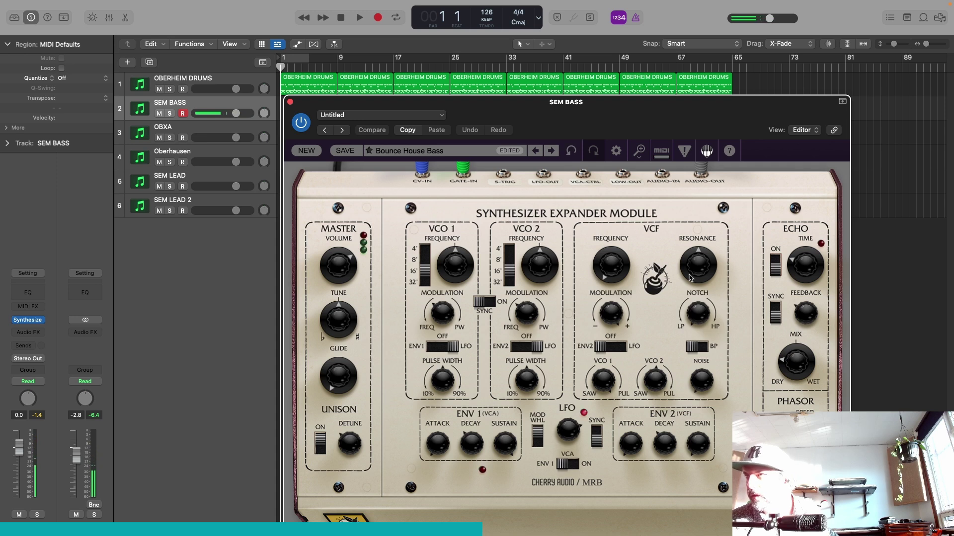
drag(696, 277, 698, 302)
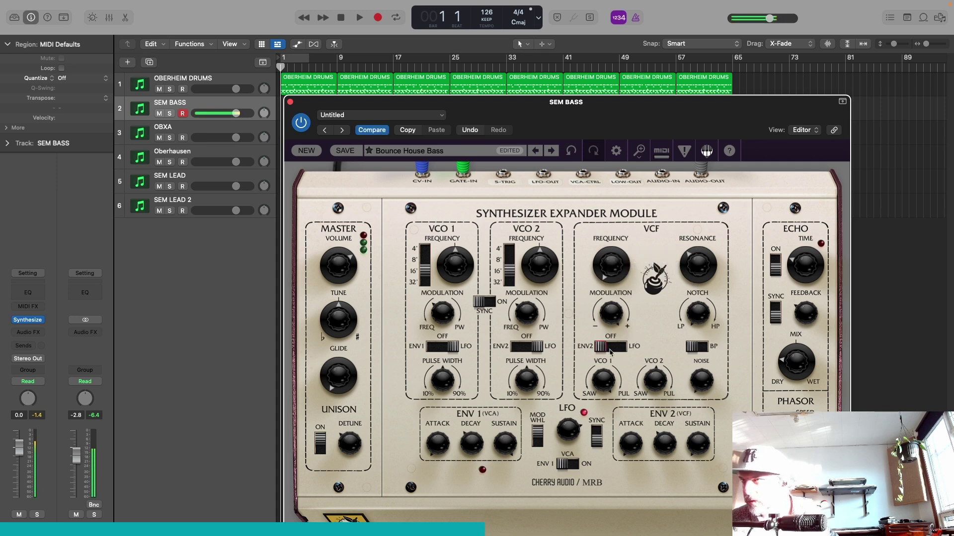
- Adjust the VCF modulation and the Env 2 decay and sustain of the Bounce House Bass preset
mouse_move(613, 318)
mouse_down()
mouse_move(610, 336)
mouse_move(613, 320)
mouse_up()
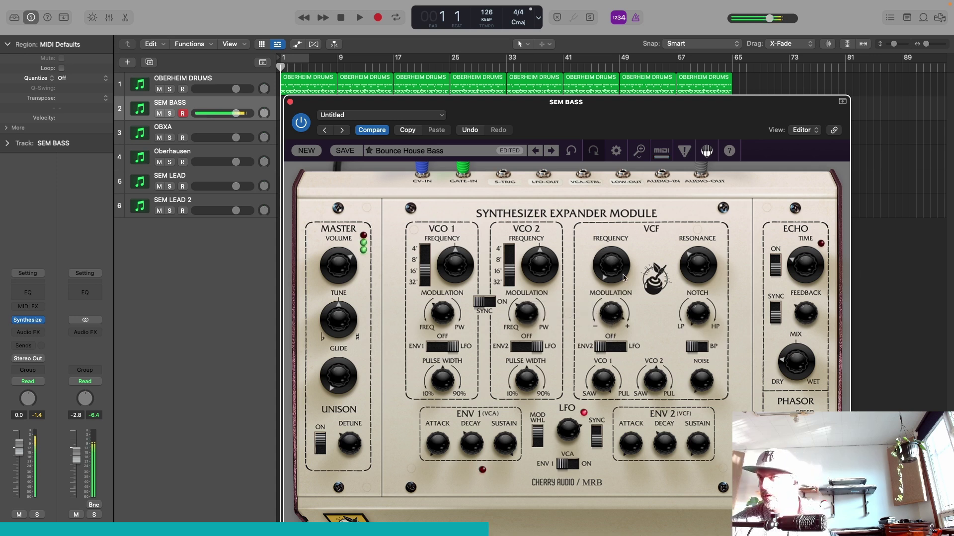
mouse_move(624, 278)
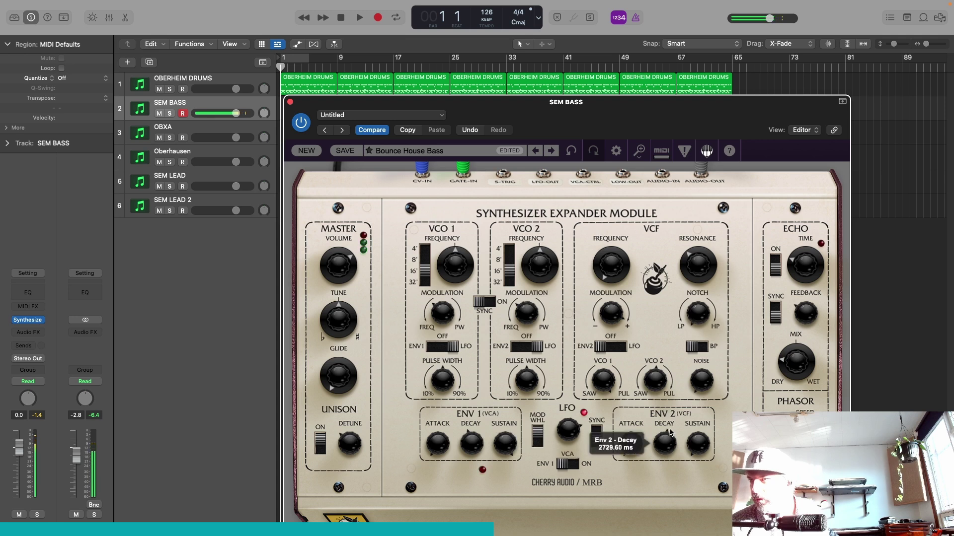
drag(670, 439, 670, 451)
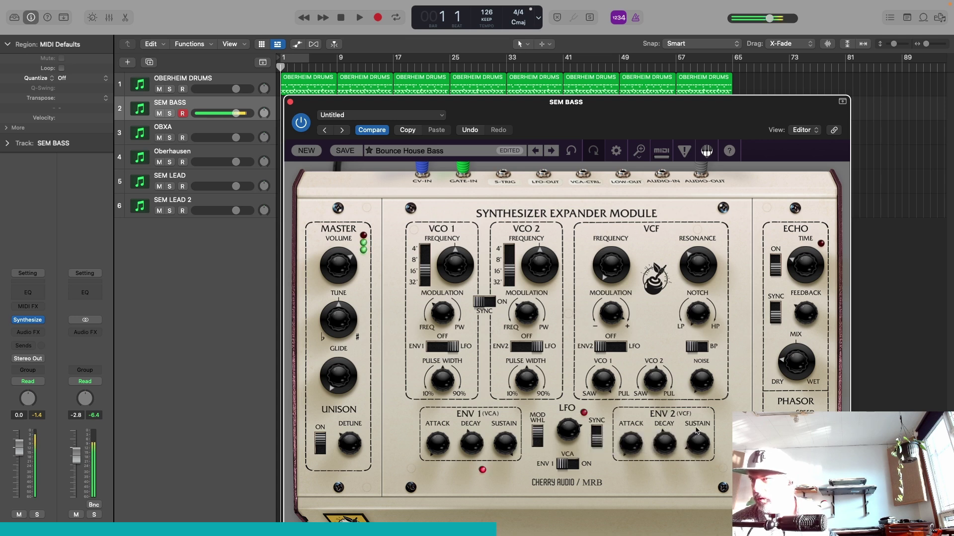
drag(697, 431, 689, 449)
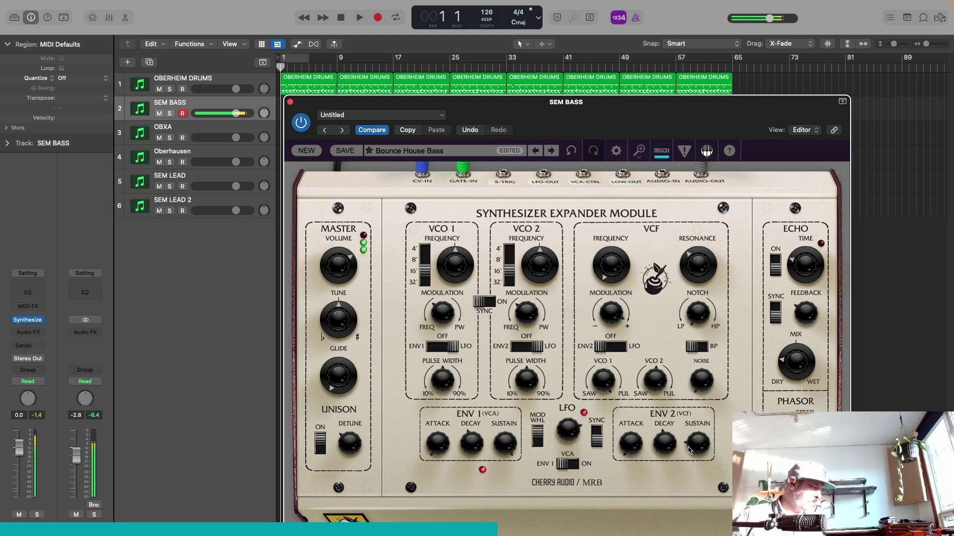
mouse_move(688, 449)
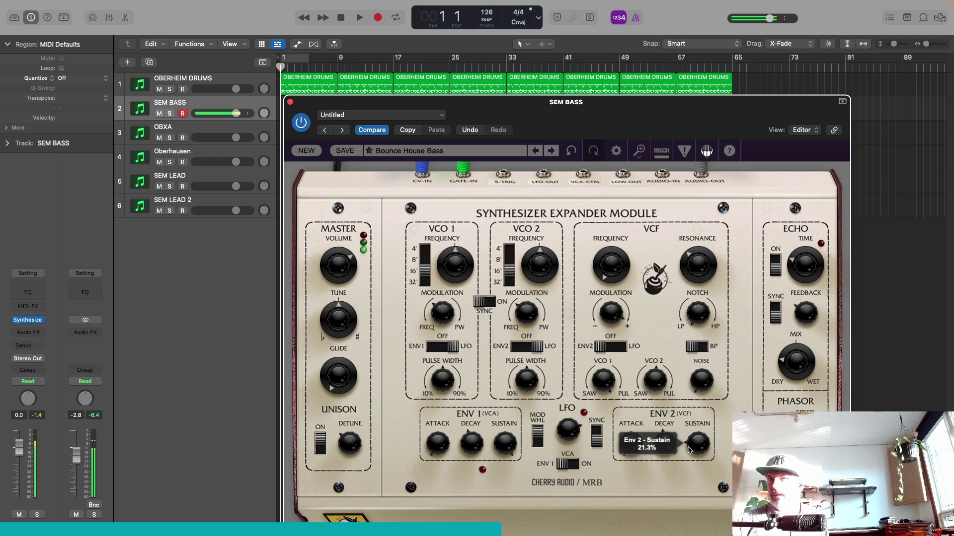
- Load the Bow Bow preset, adjust its VCF resonance and Env 2 decay, and close the SEM BASS synth
click(467, 153)
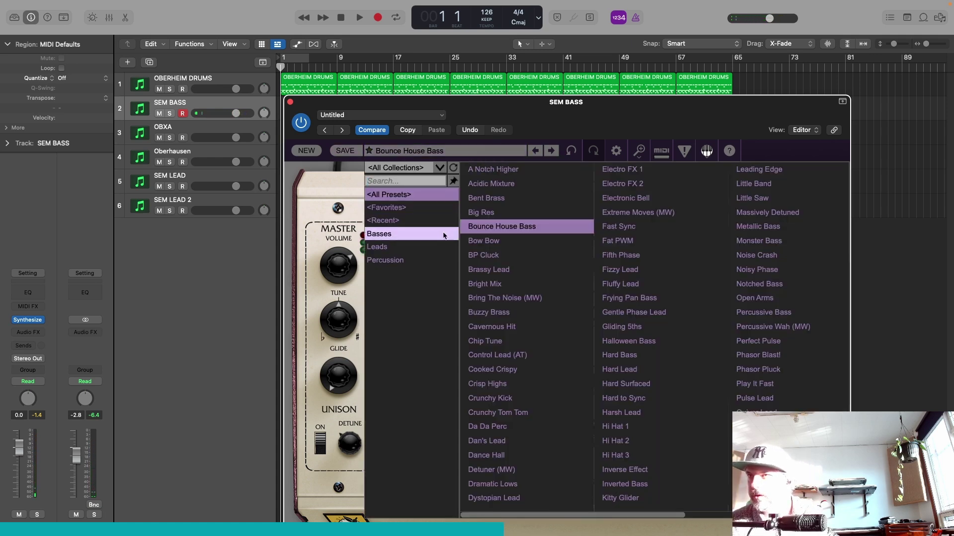
double_click(499, 240)
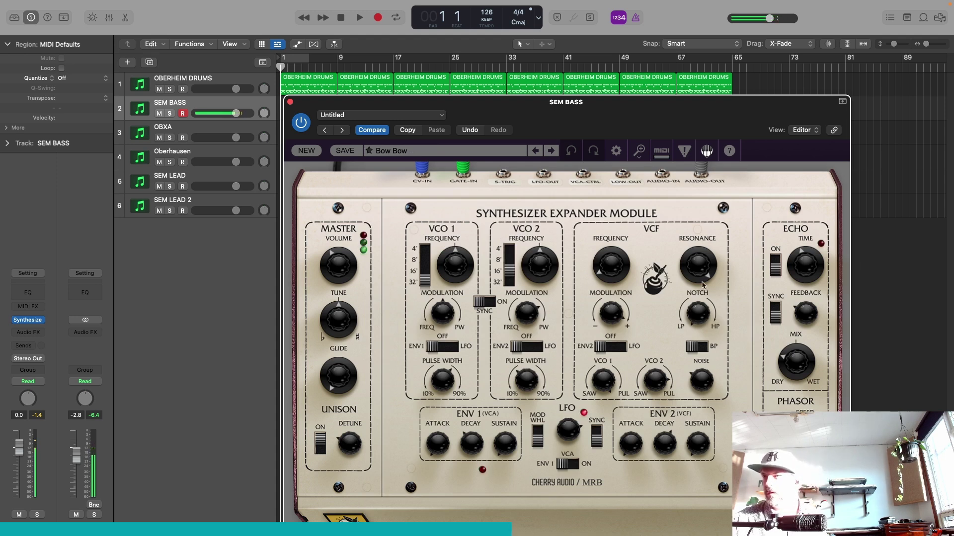
drag(703, 285, 701, 267)
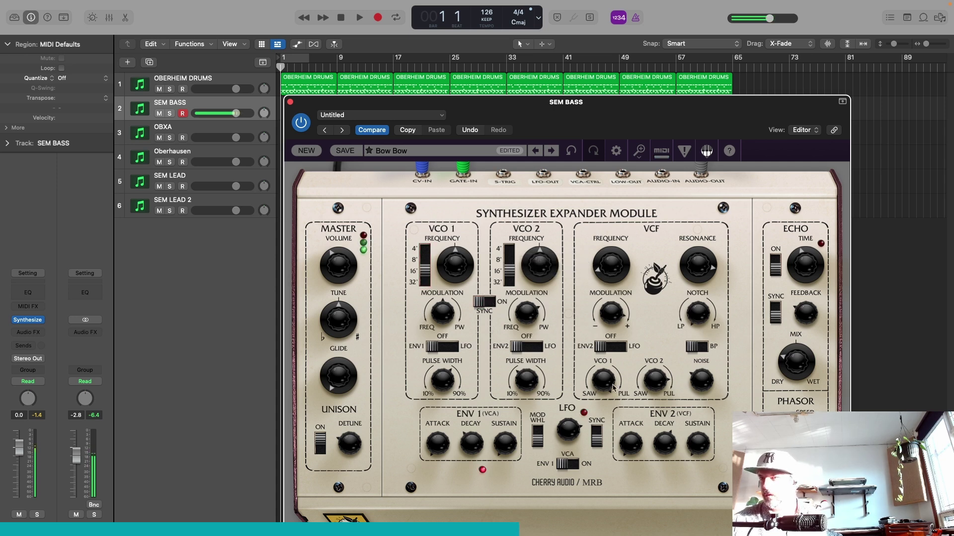
drag(669, 454, 670, 459)
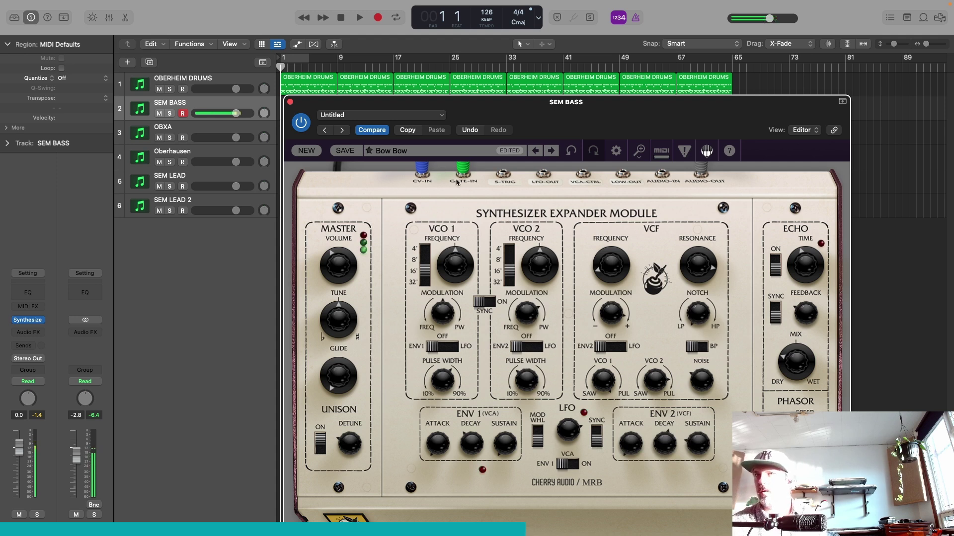
click(290, 102)
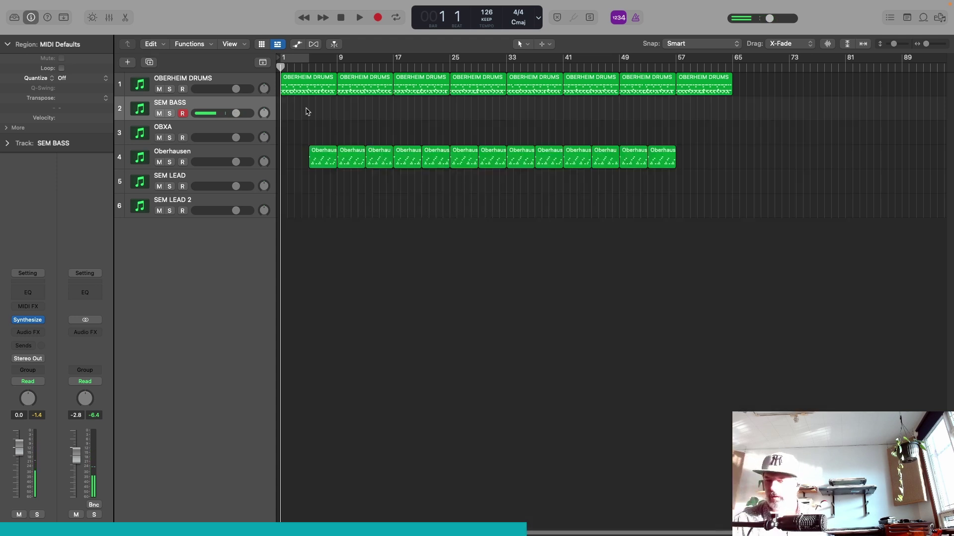
- Play the arrangement from the start to about bar 17 to rehearse the bass, and return the playhead to bar 1
key(space)
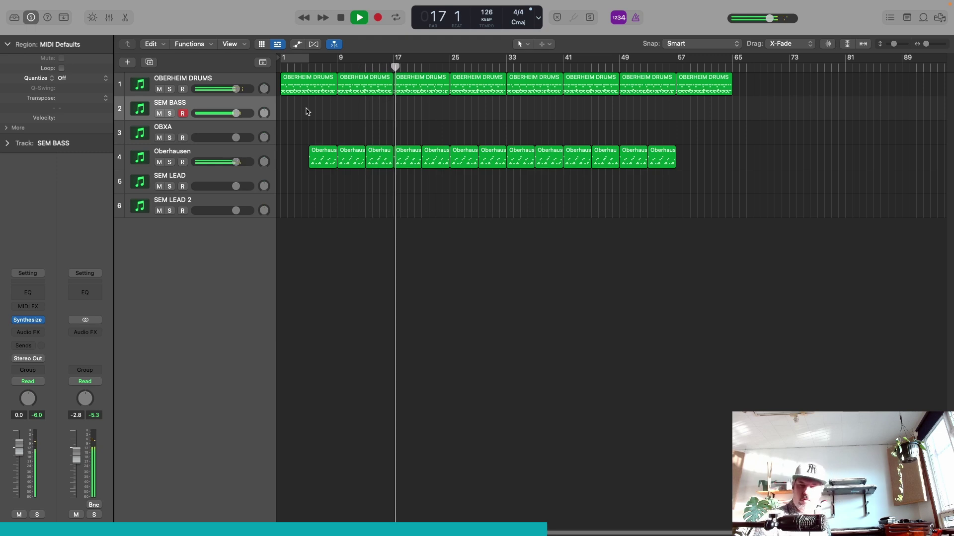
key(space)
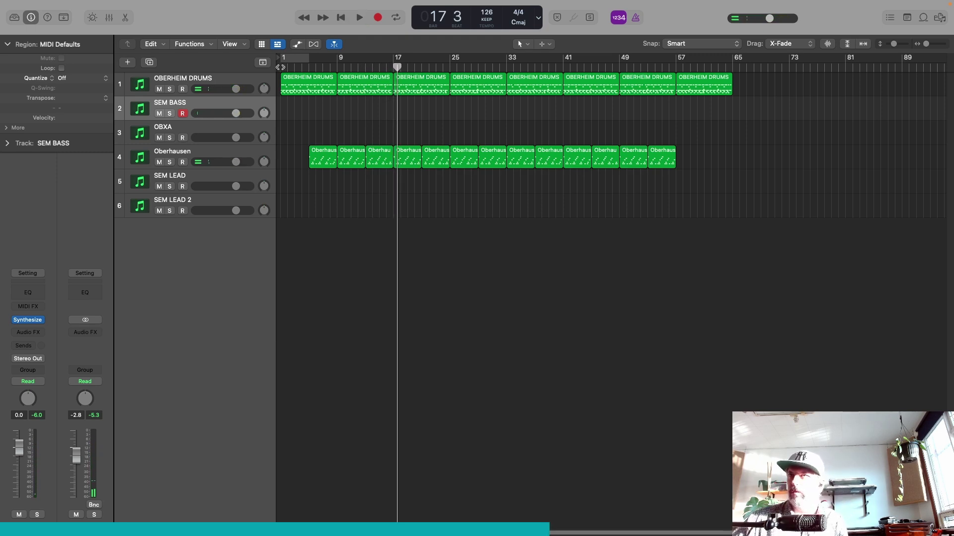
key(Return)
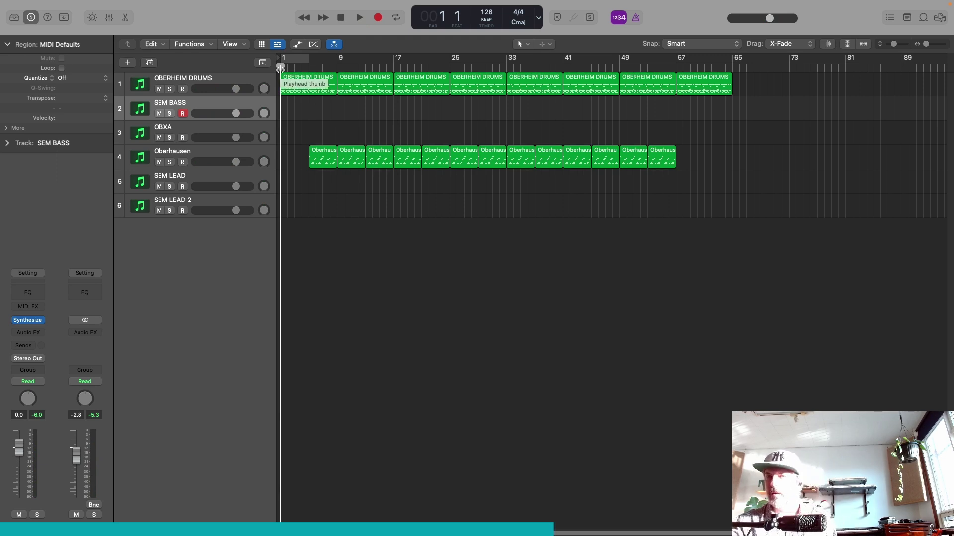
- Open the bx_oberhausen synth on the Oberhausen track, set its level to -11.6 dB and close it
click(221, 155)
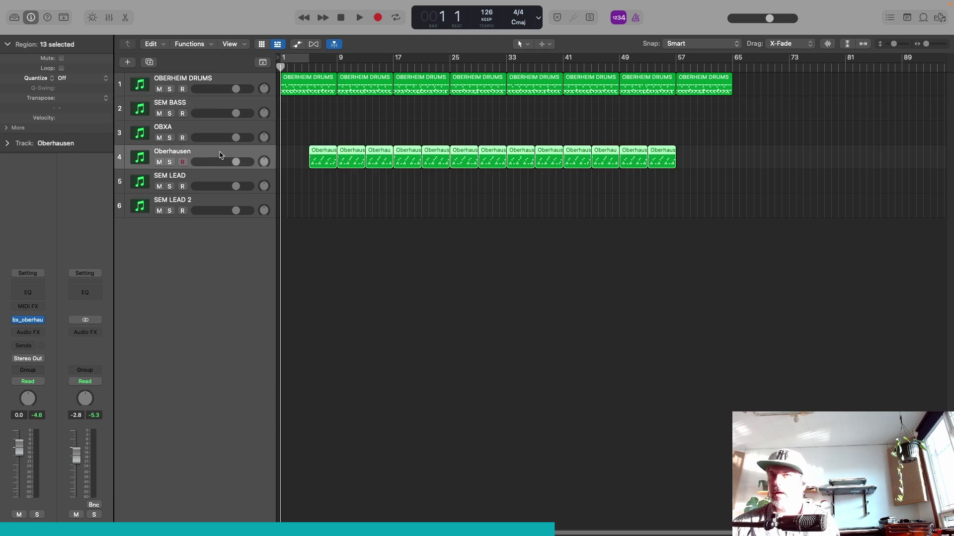
click(27, 320)
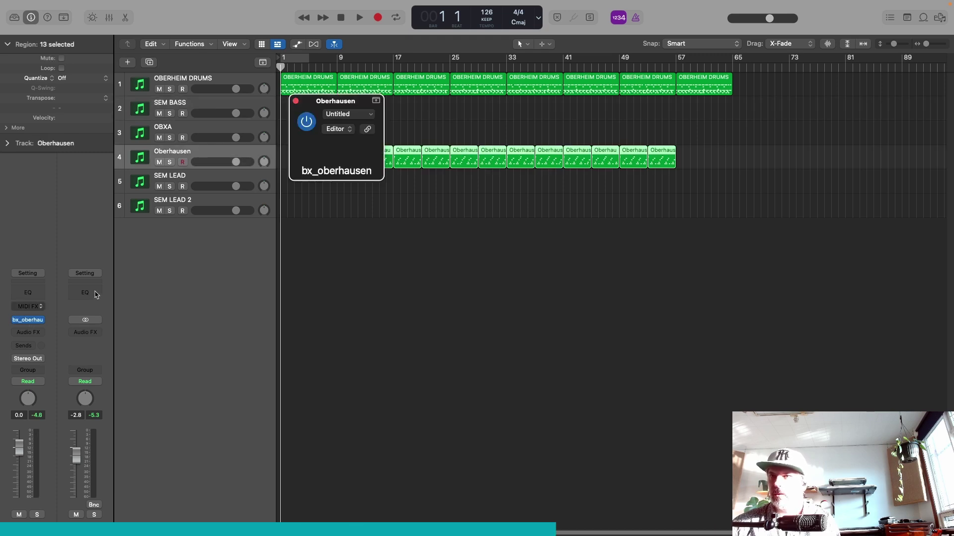
drag(343, 324, 342, 331)
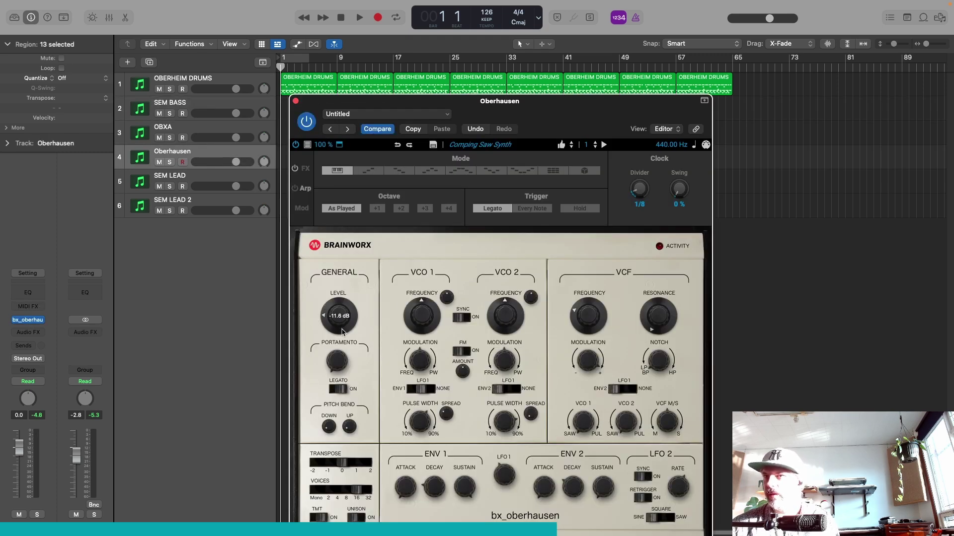
click(295, 101)
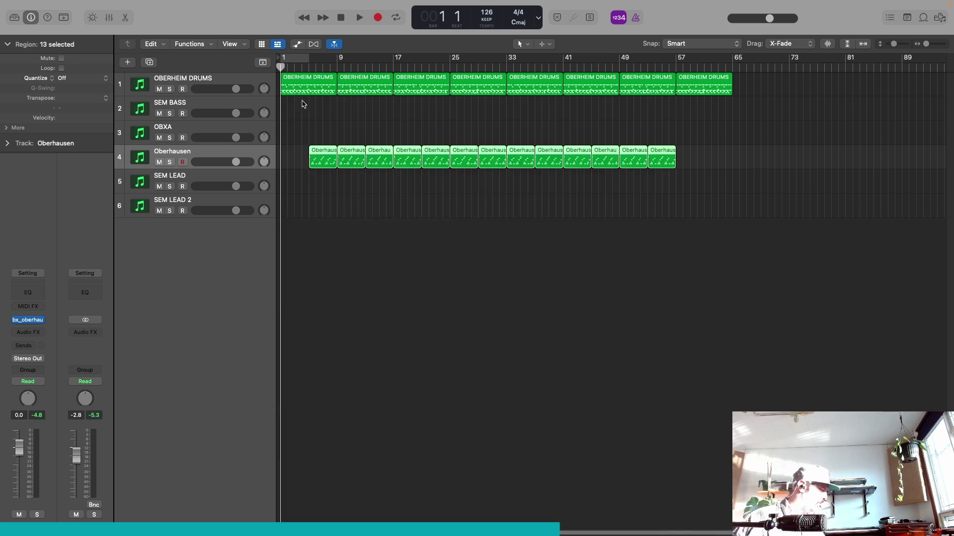
- Record a bass part on the SEM BASS track from bar 1 to just past bar 21
click(202, 108)
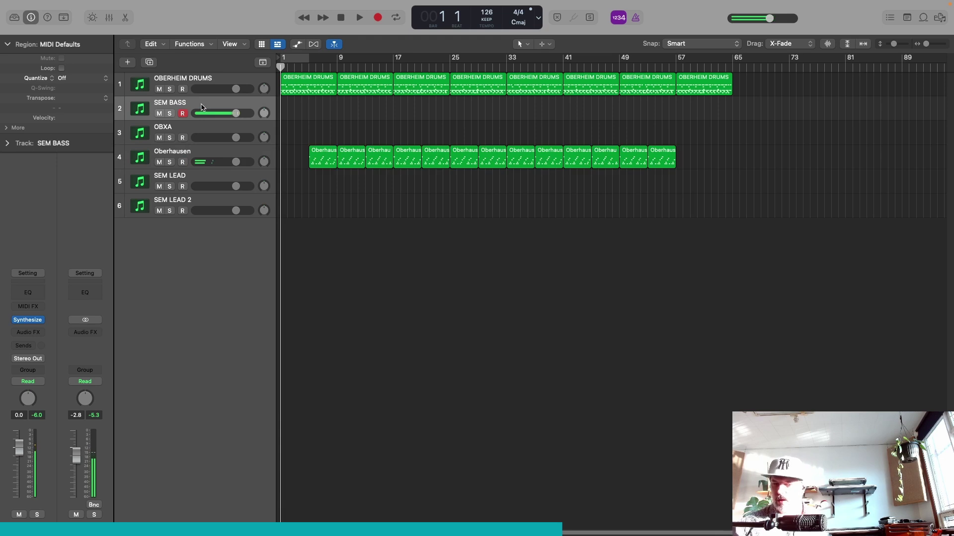
key(r)
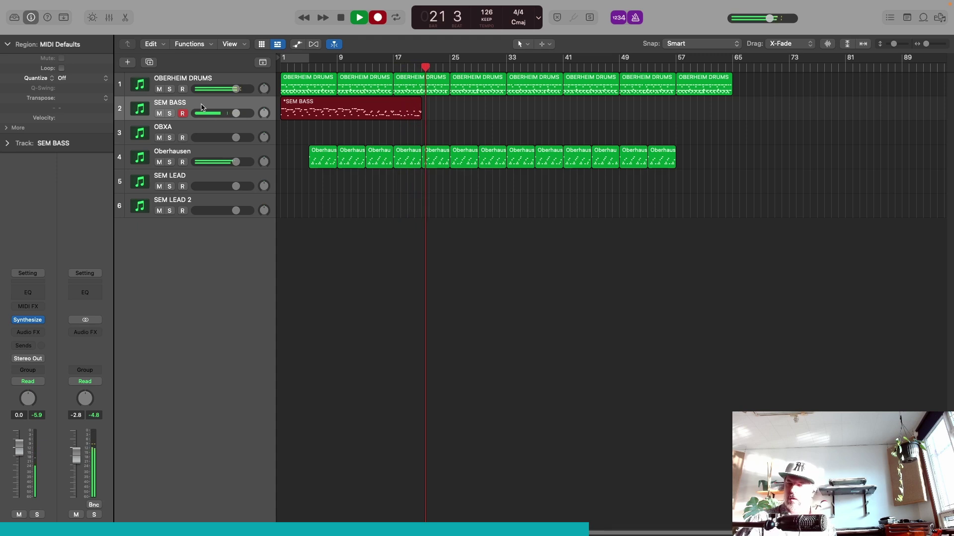
key(space)
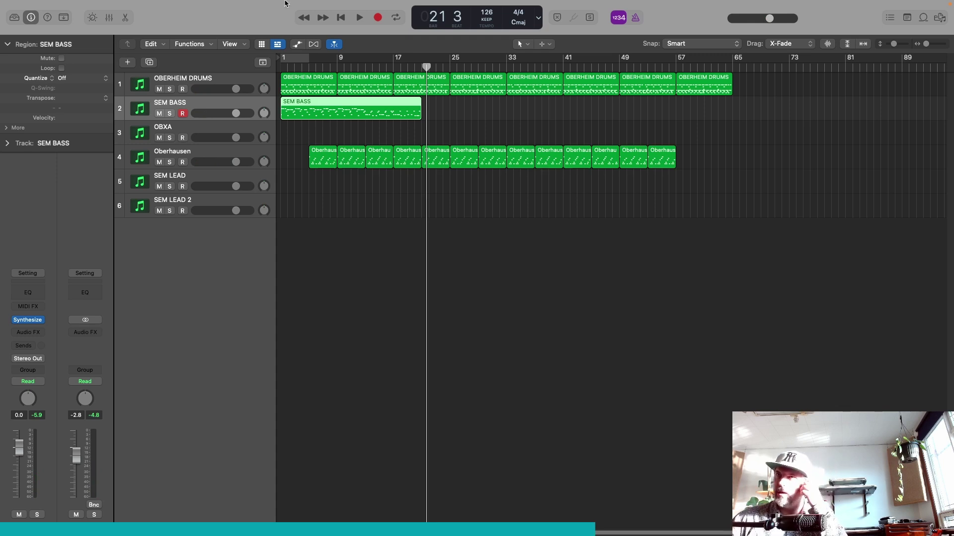
- Play from bar 9 and record the bass continuation on SEM BASS from bar 21 to bar 25
click(336, 68)
key(space)
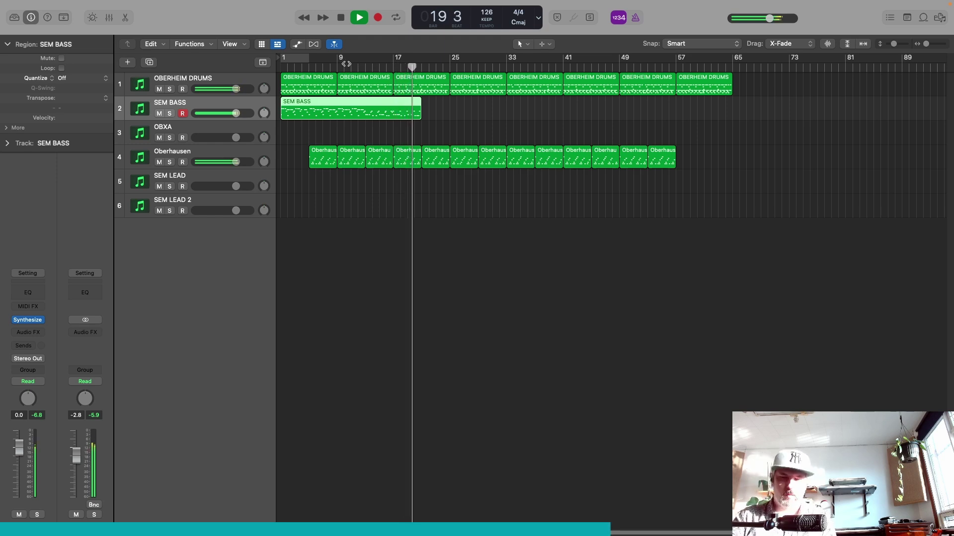
key(r)
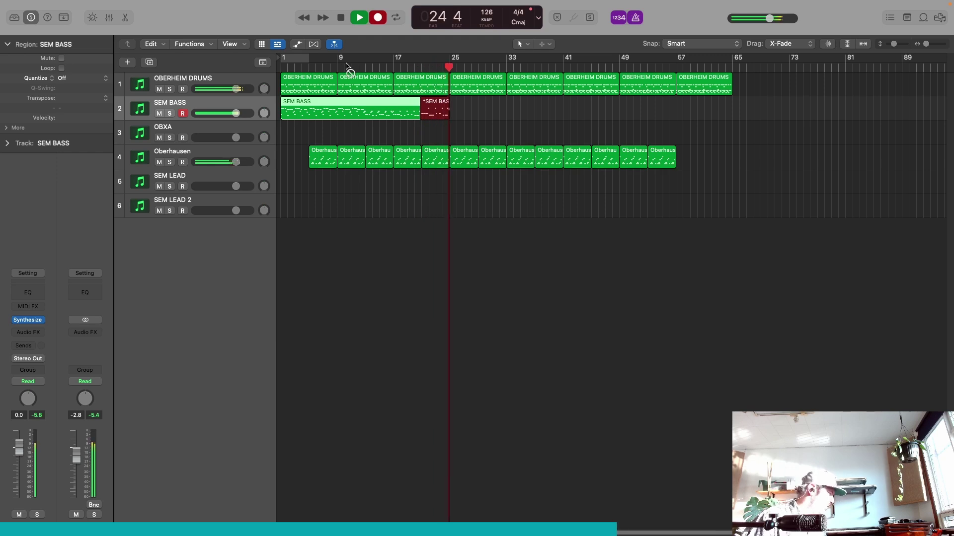
key(space)
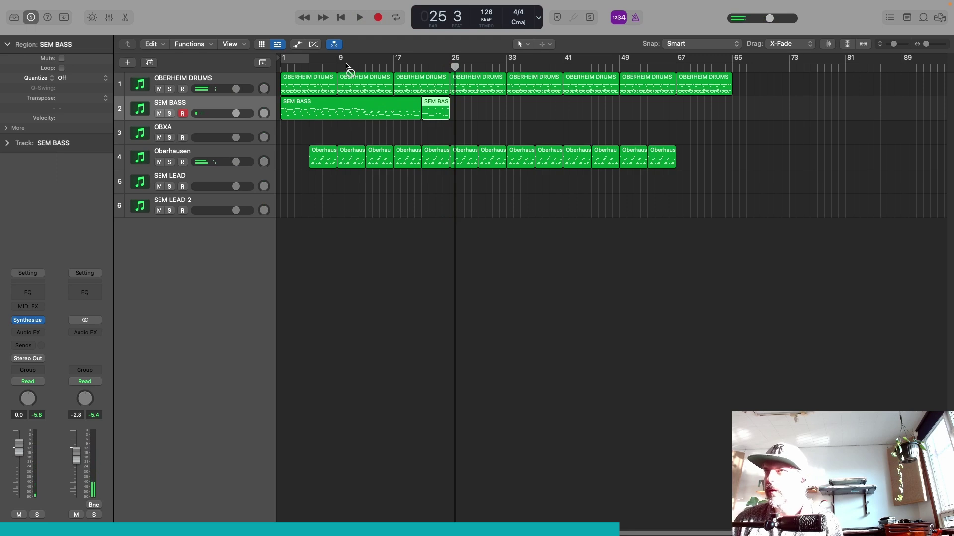
- Record four more bars of bass on SEM BASS, starting at bar 25
click(367, 69)
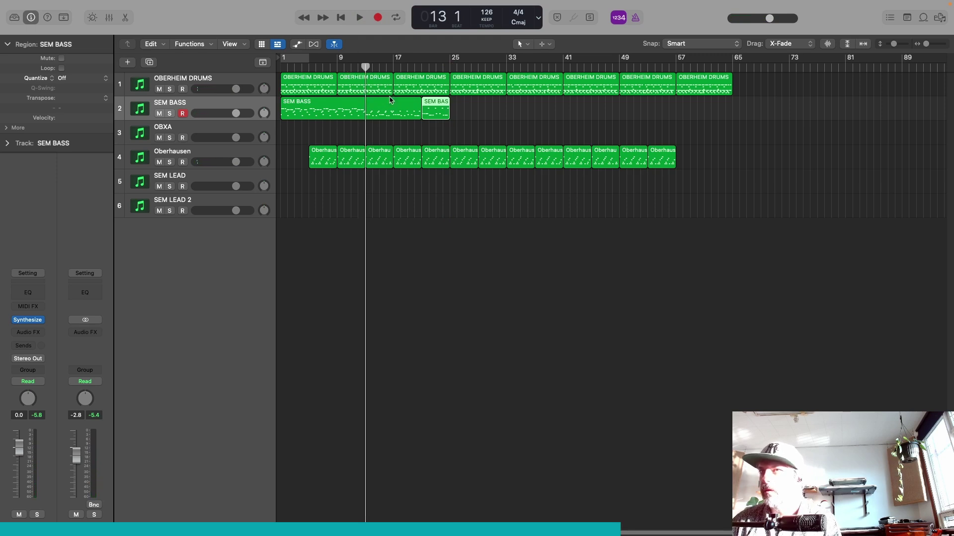
click(452, 68)
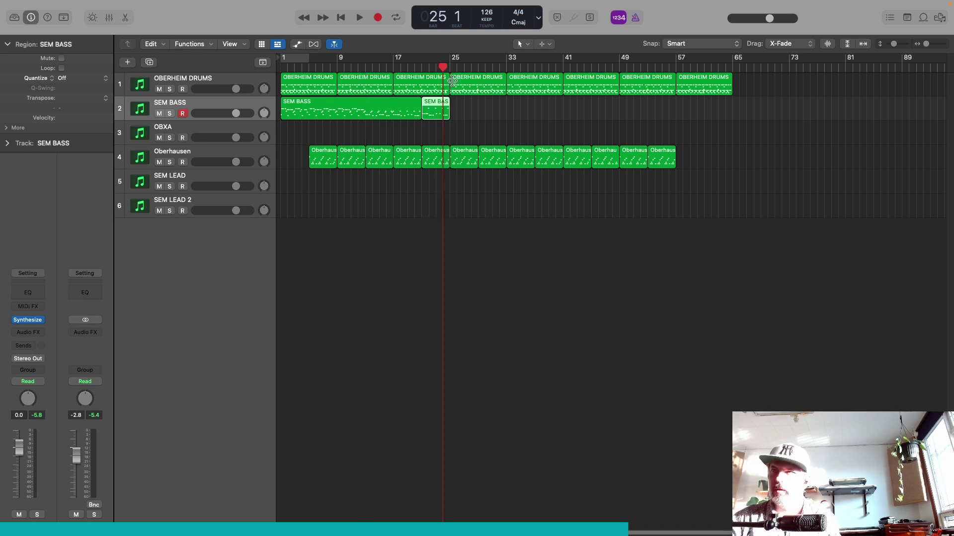
key(r)
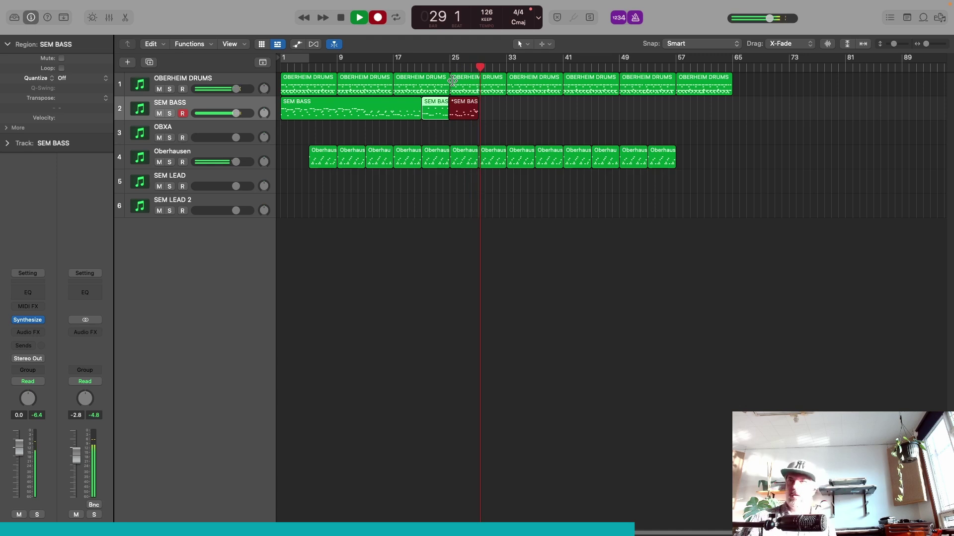
key(space)
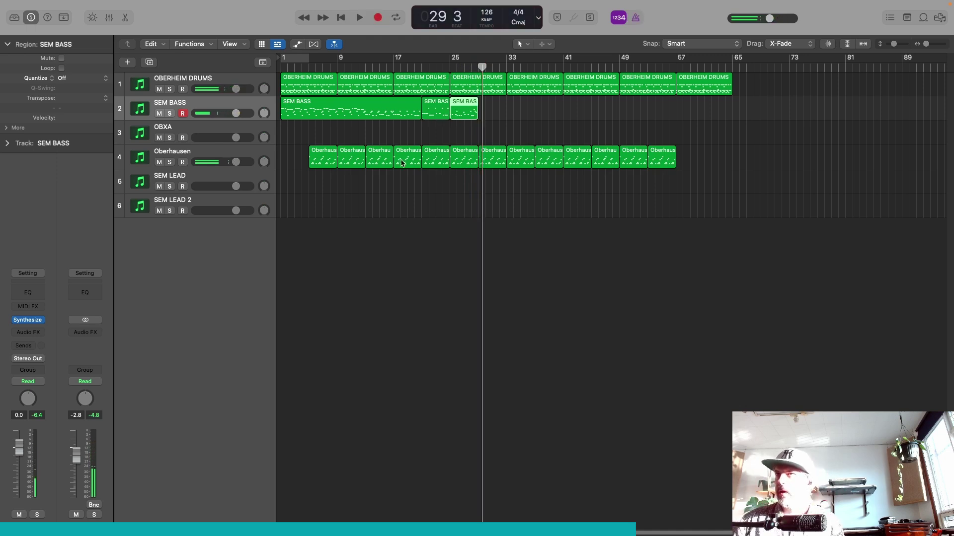
- Join the three SEM BASS regions into one and move the playhead to bar 13
drag(411, 132, 482, 122)
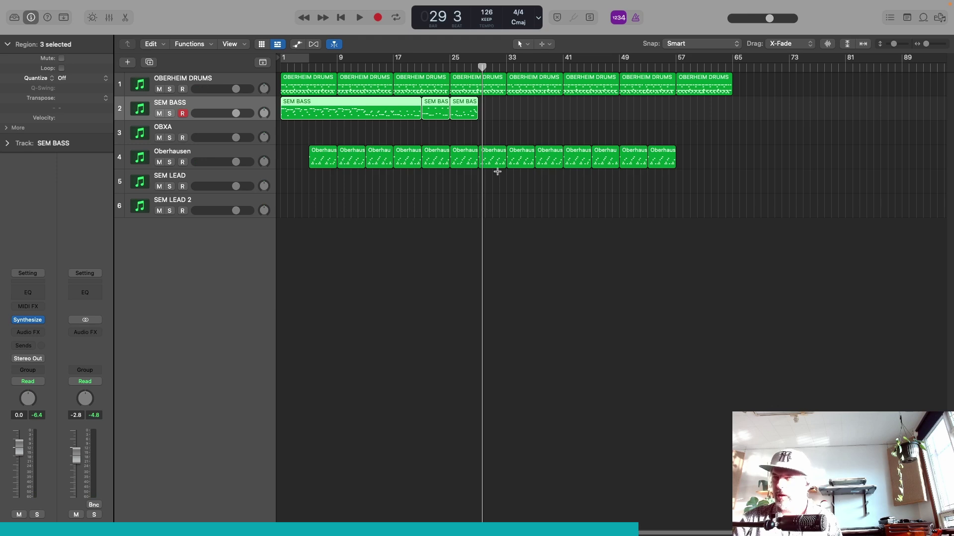
key(j)
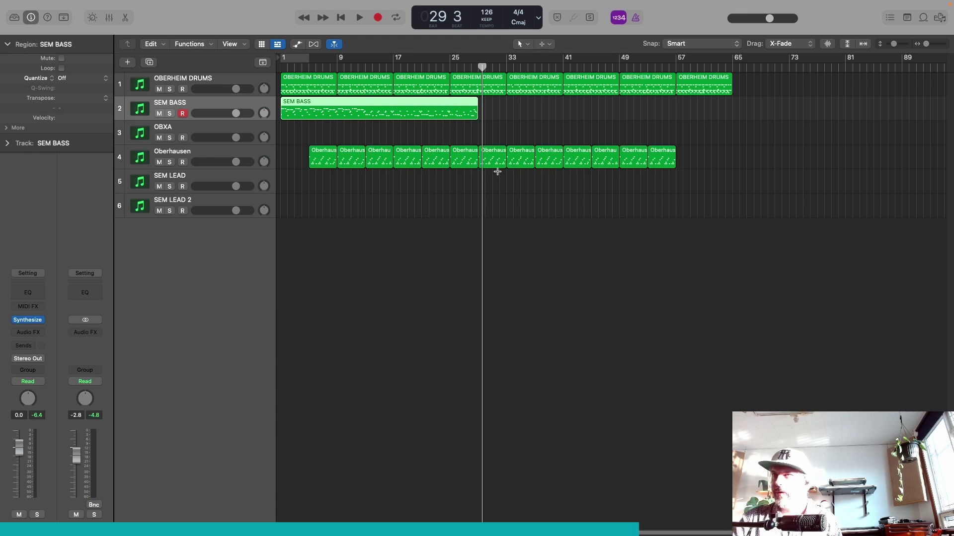
click(366, 67)
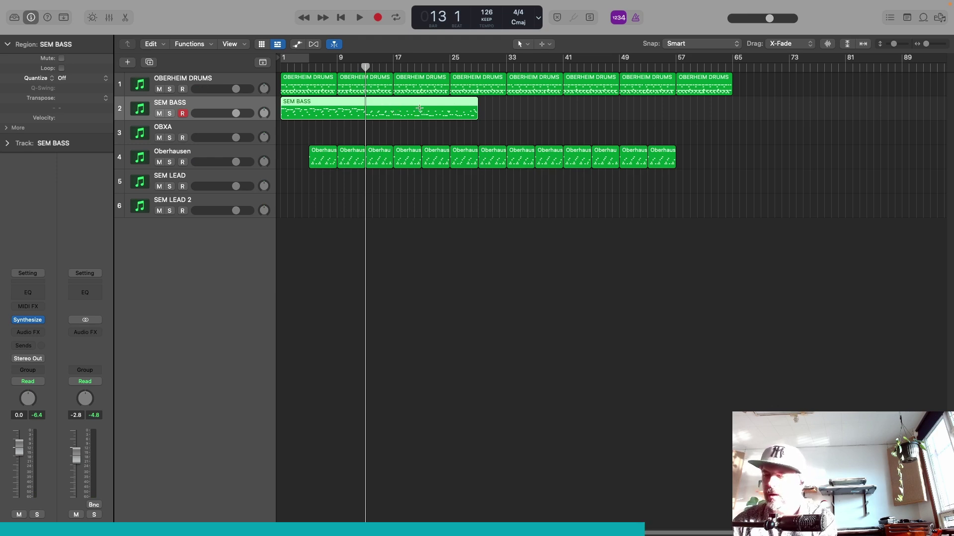
- Try splitting the joined SEM BASS region at bar 13 with crossing notes split, and undo that split
key(super+t)
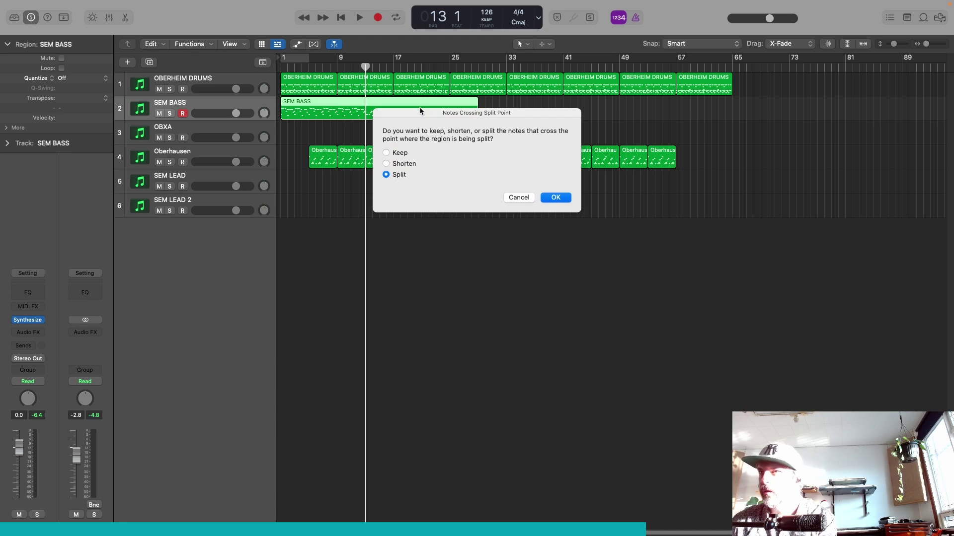
click(553, 199)
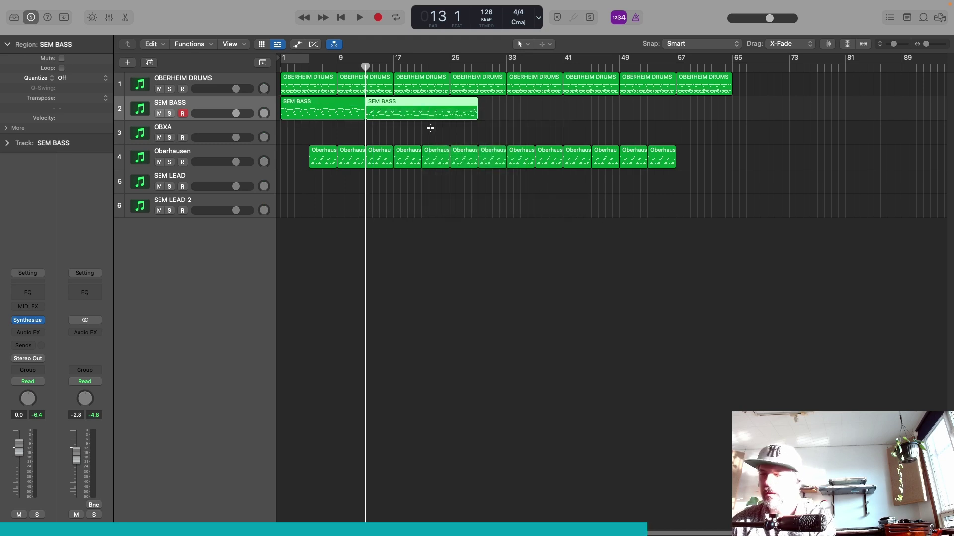
key(super+z)
- Quantize the SEM BASS region to 1/16 notes and split it at bar 13
click(83, 85)
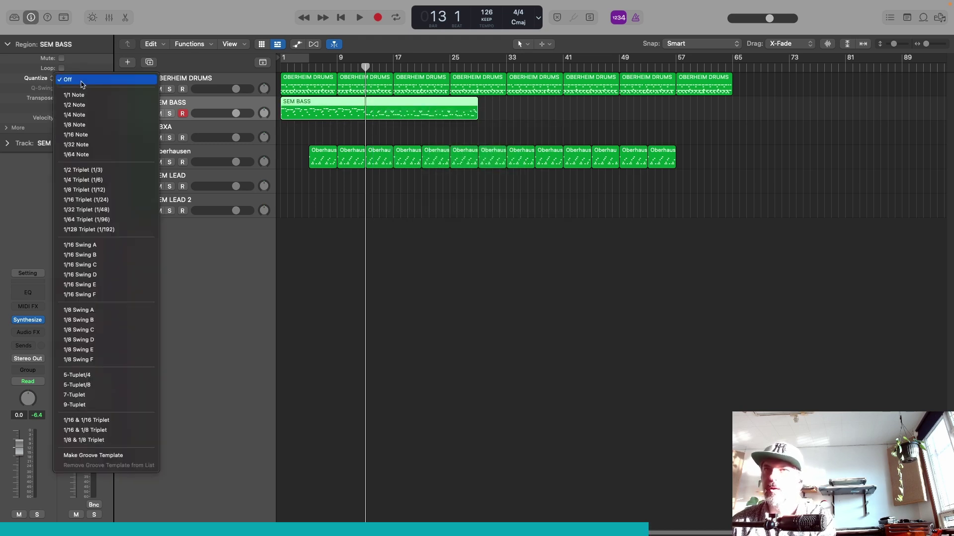
click(94, 135)
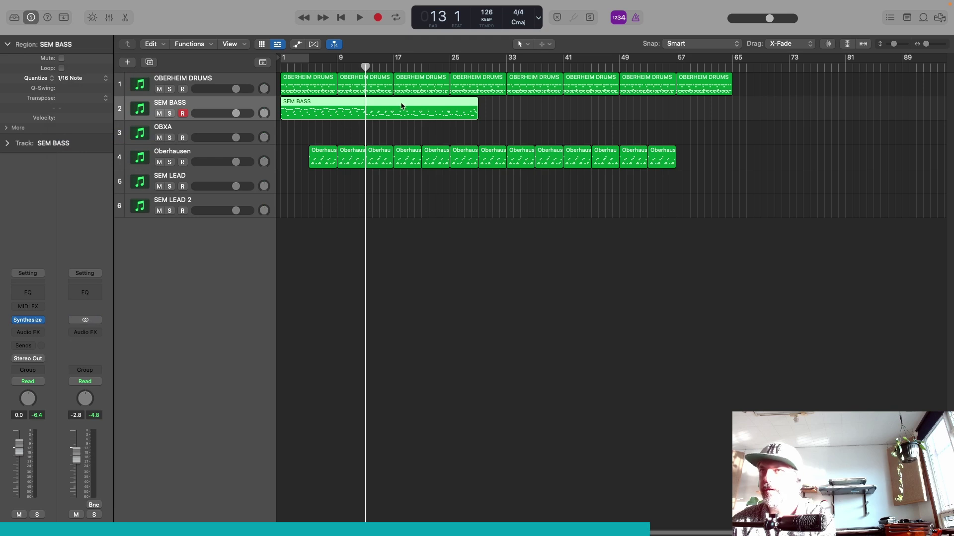
key(super+t)
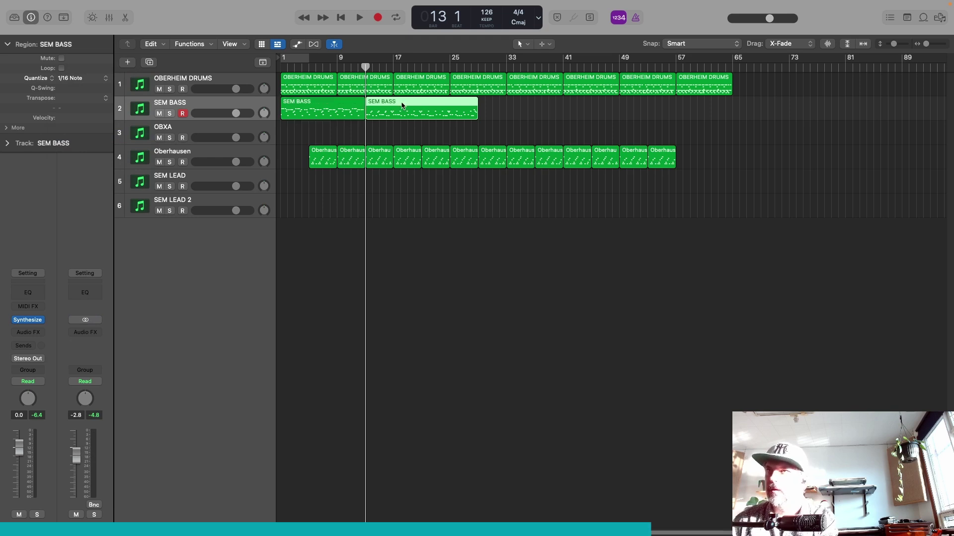
- Move the second SEM BASS region to bar 17 and record four bars of bass into the gap at bar 13
drag(405, 101, 430, 101)
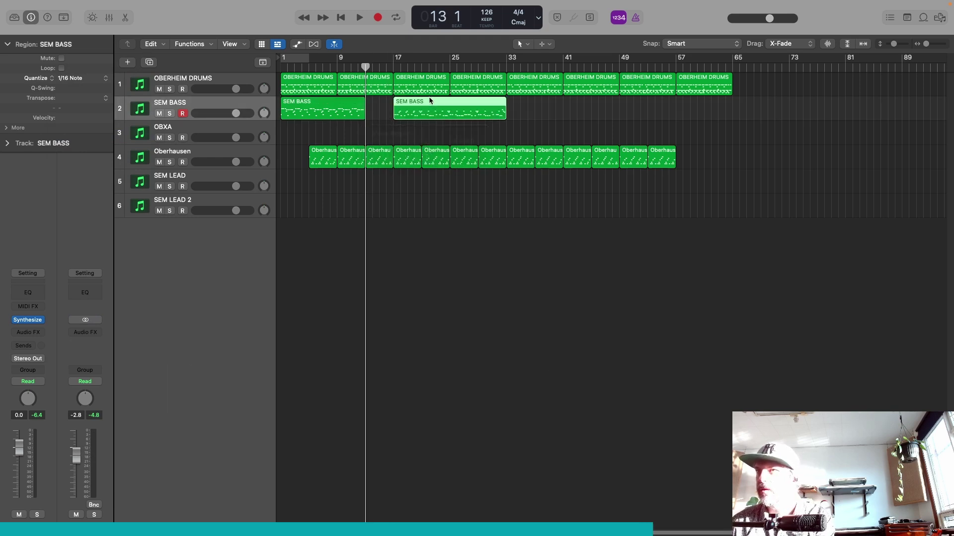
click(308, 109)
click(340, 66)
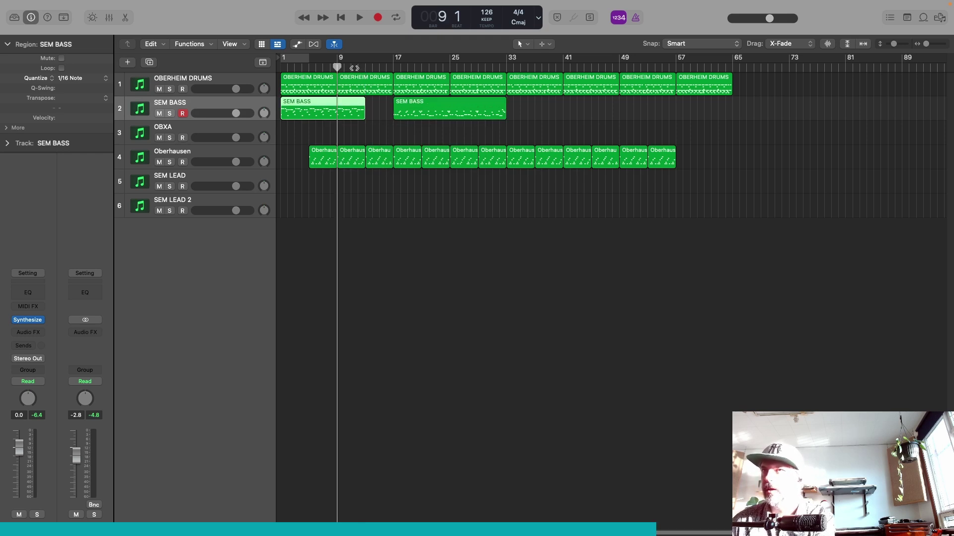
key(space)
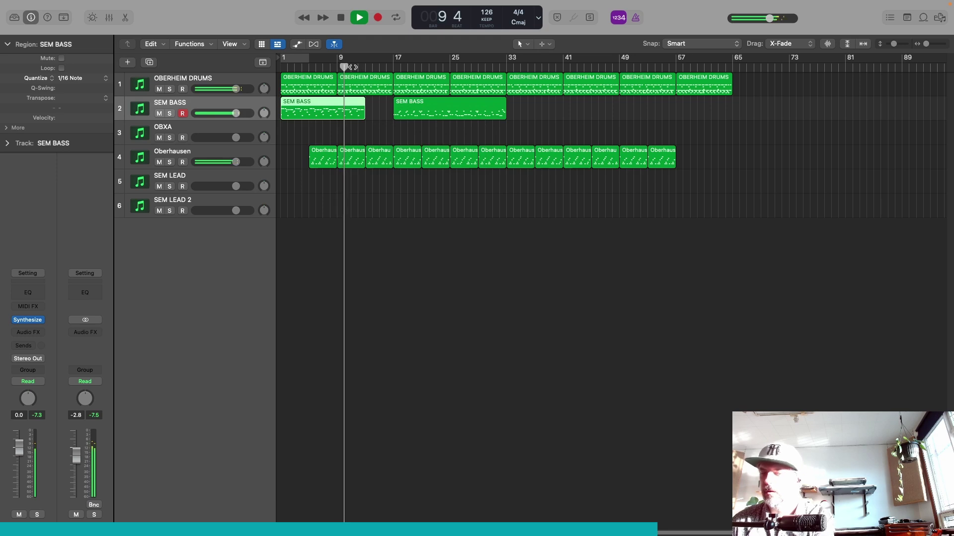
key(r)
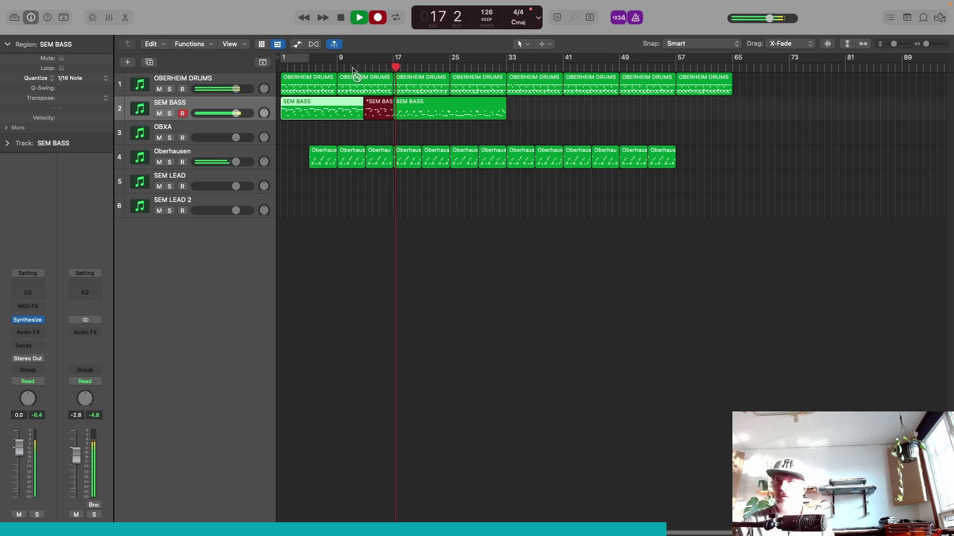
key(space)
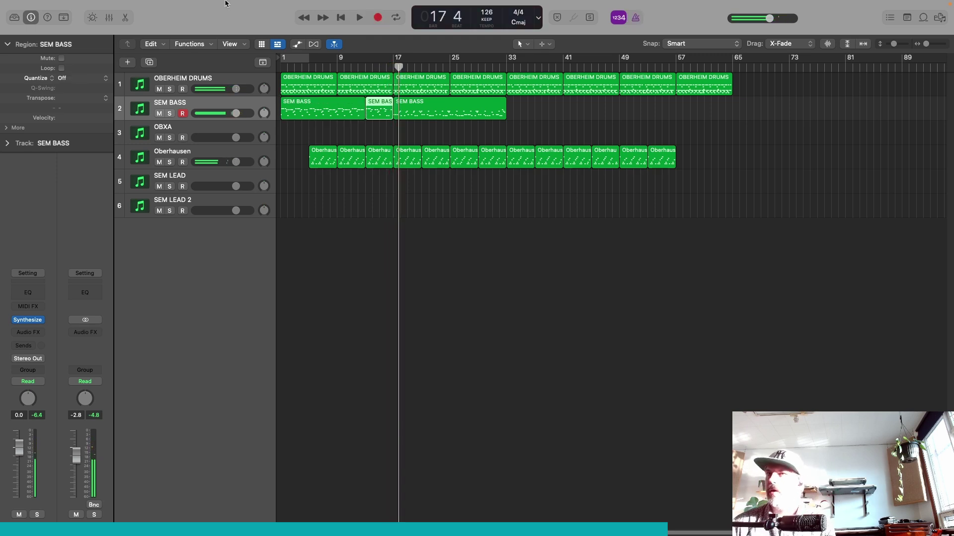
- Join the newly recorded SEM BASS region at bar 13 with the one before it
drag(332, 123, 393, 110)
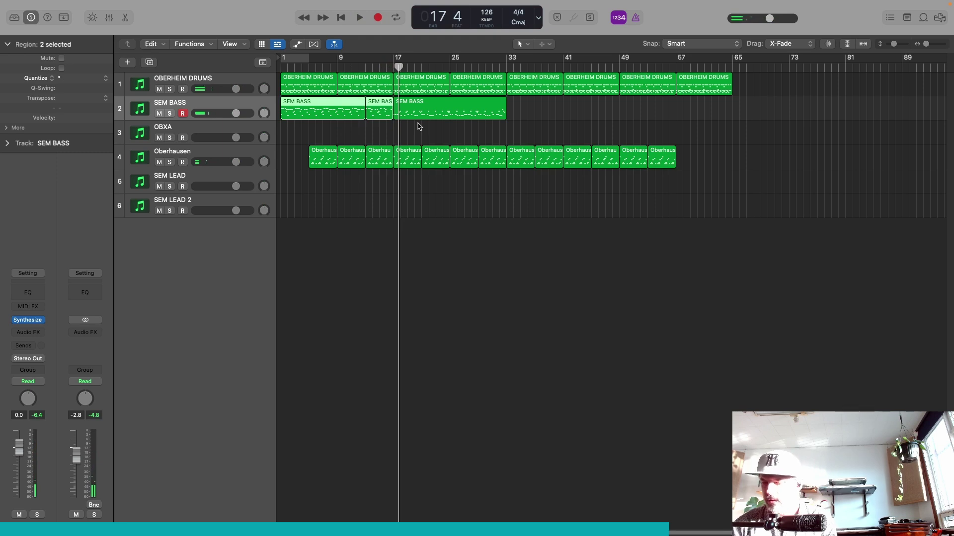
key(super+j)
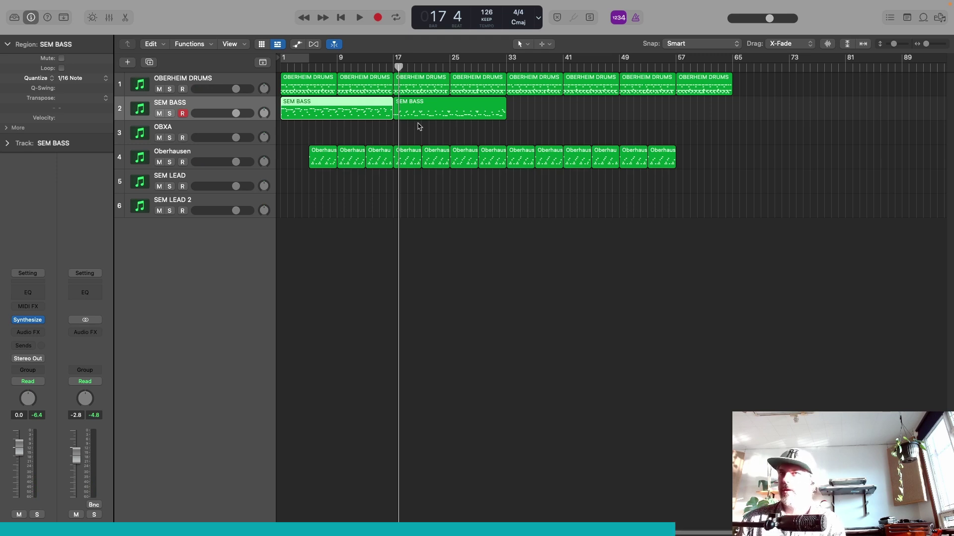
- Select the OBXA track and audition the Contro Pre Synth preset in its OP-Xa V instrument
click(224, 125)
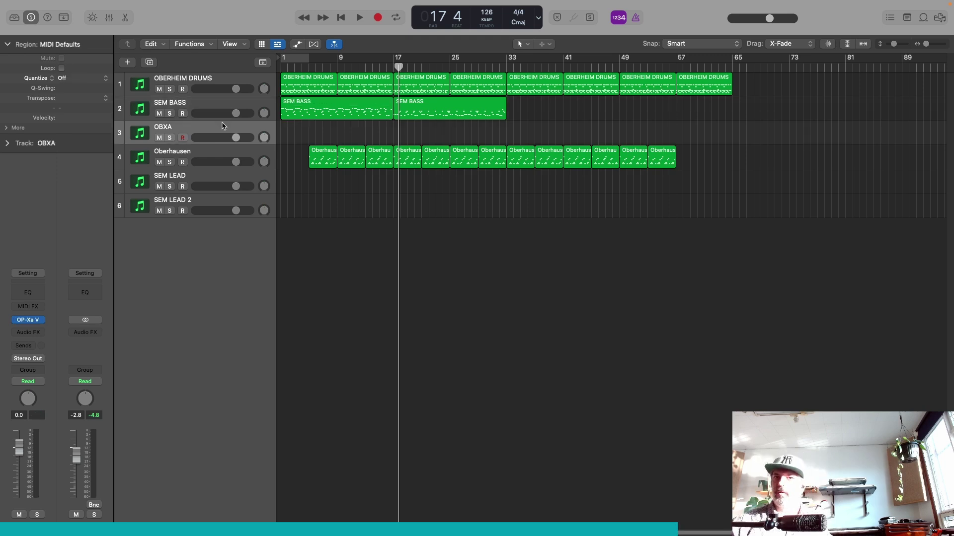
click(30, 320)
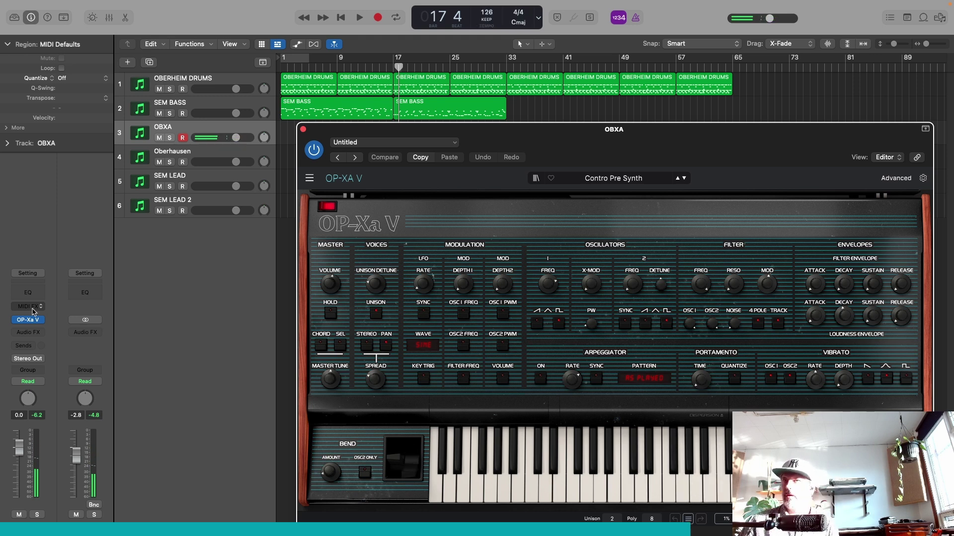
click(302, 130)
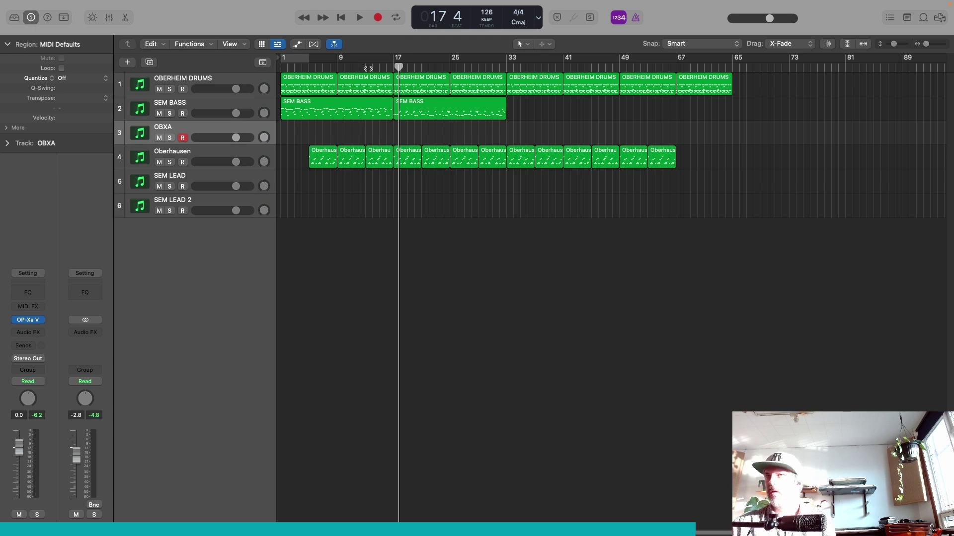
- Record eight bars of the OBXA part starting at bar 17 and move the recorded region to bar 25
click(304, 16)
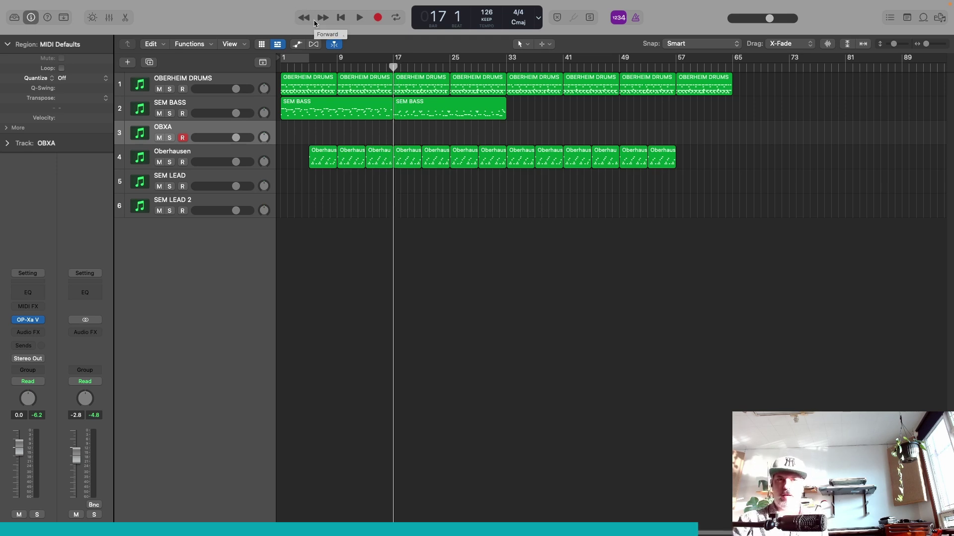
key(r)
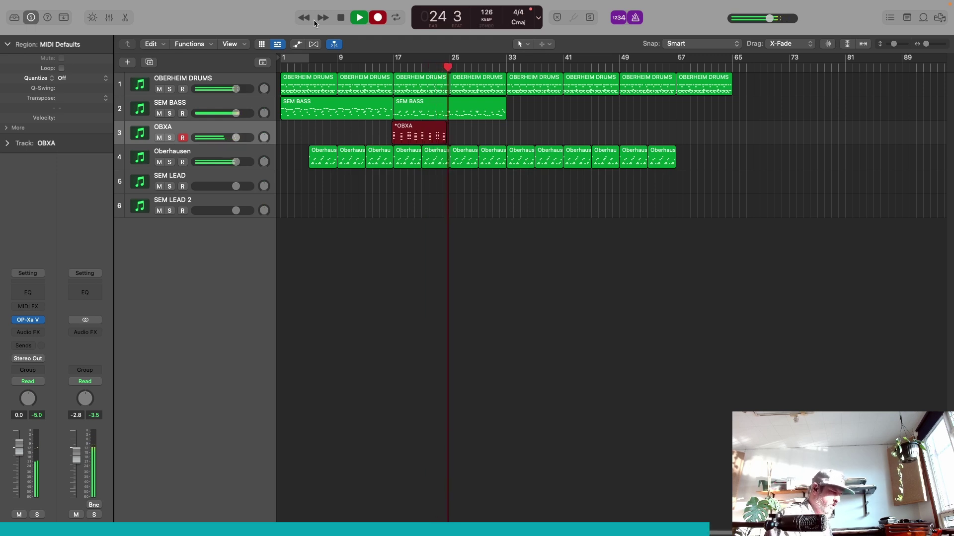
key(space)
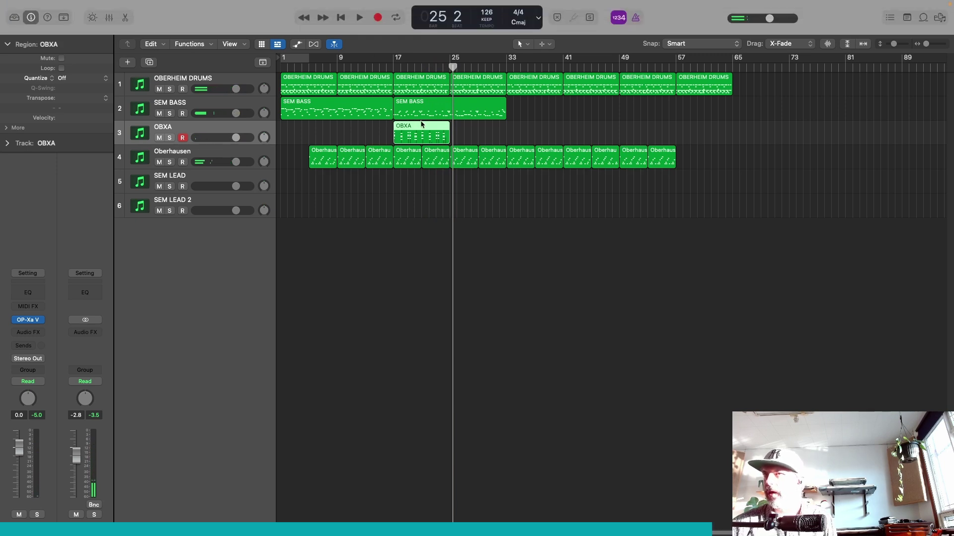
drag(421, 127, 480, 126)
- Record a short one-bar OBXA part at bar 17
click(392, 67)
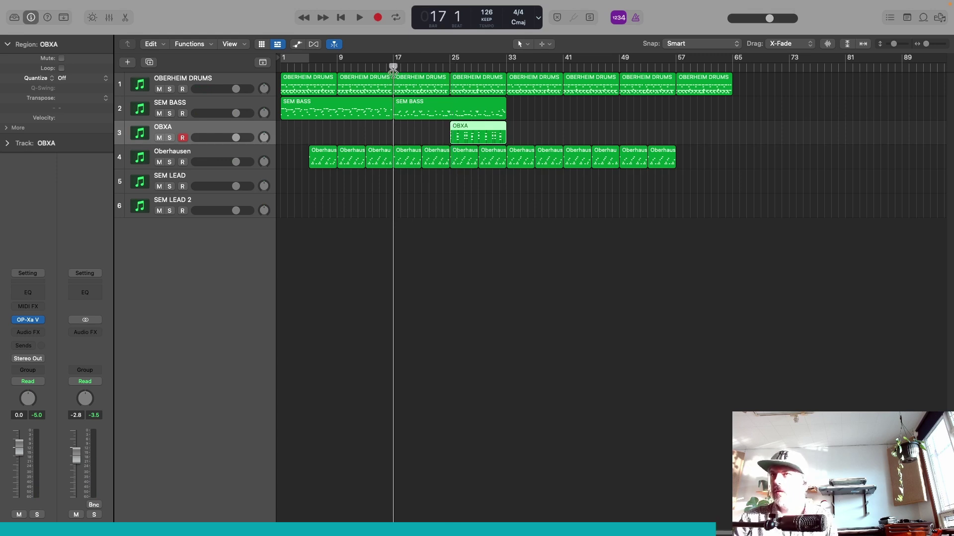
key(r)
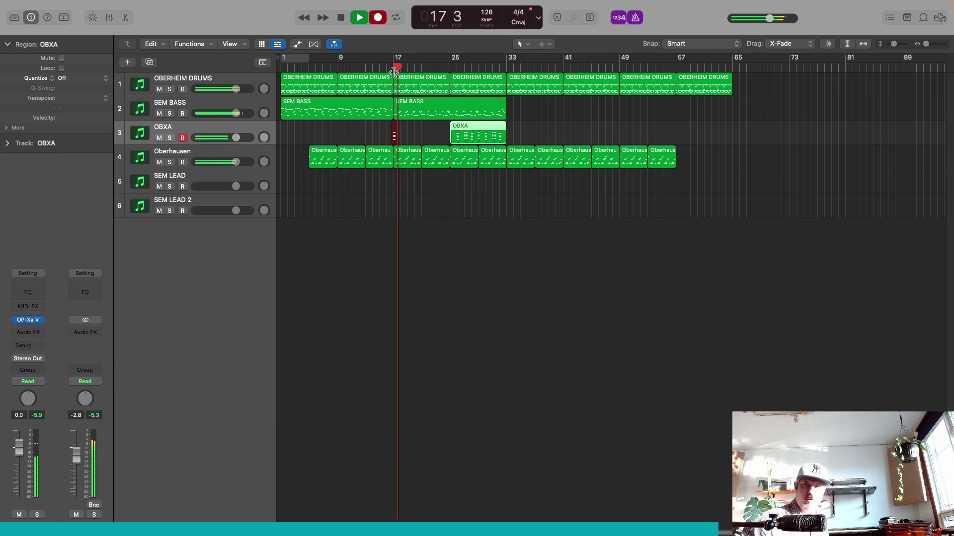
key(space)
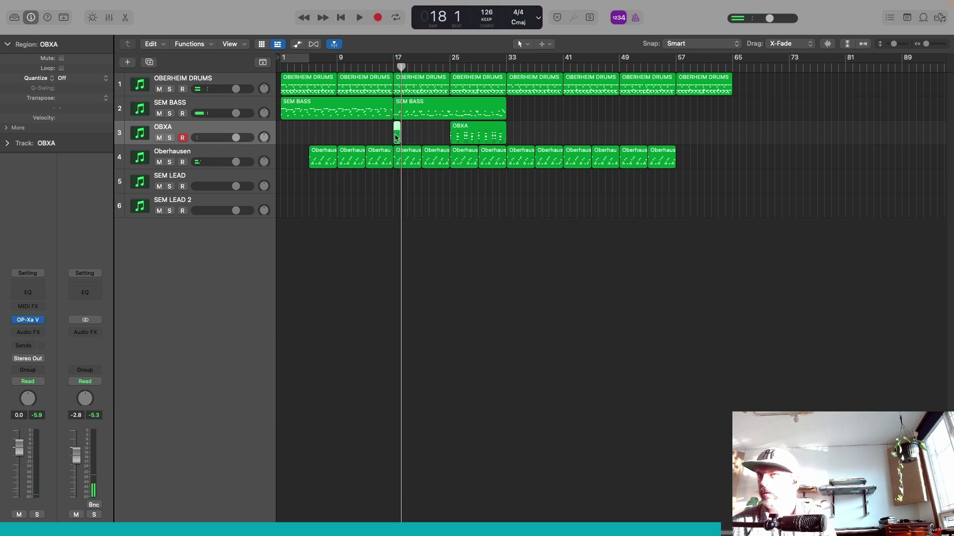
- Quantize the short OBXA region at bar 17 to 1/8 notes and join it with the OBXA region at bar 25
click(65, 79)
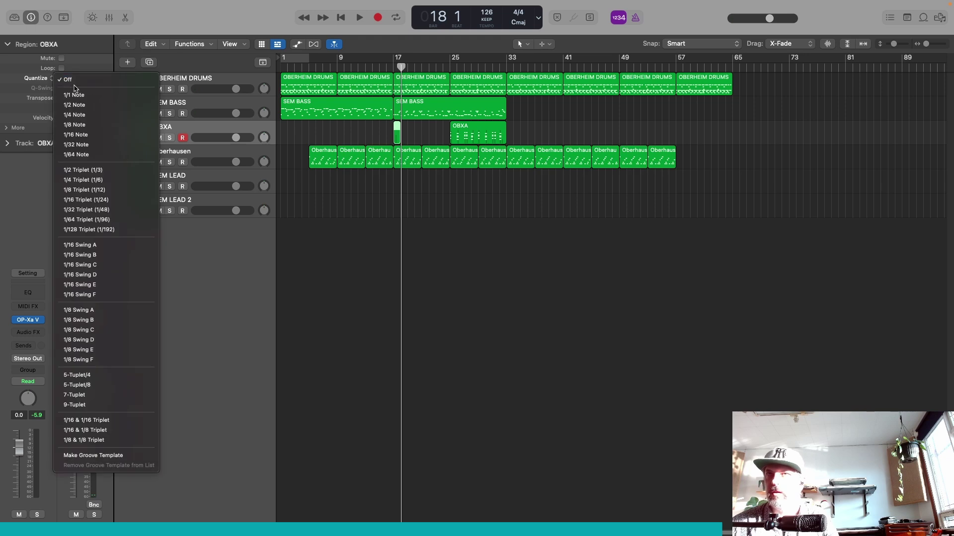
click(85, 124)
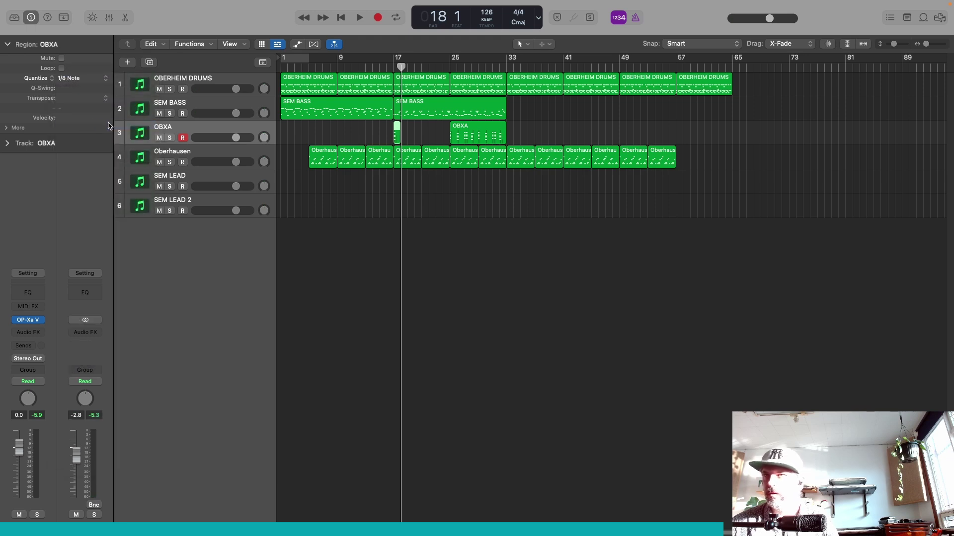
drag(531, 142, 397, 126)
key(super+j)
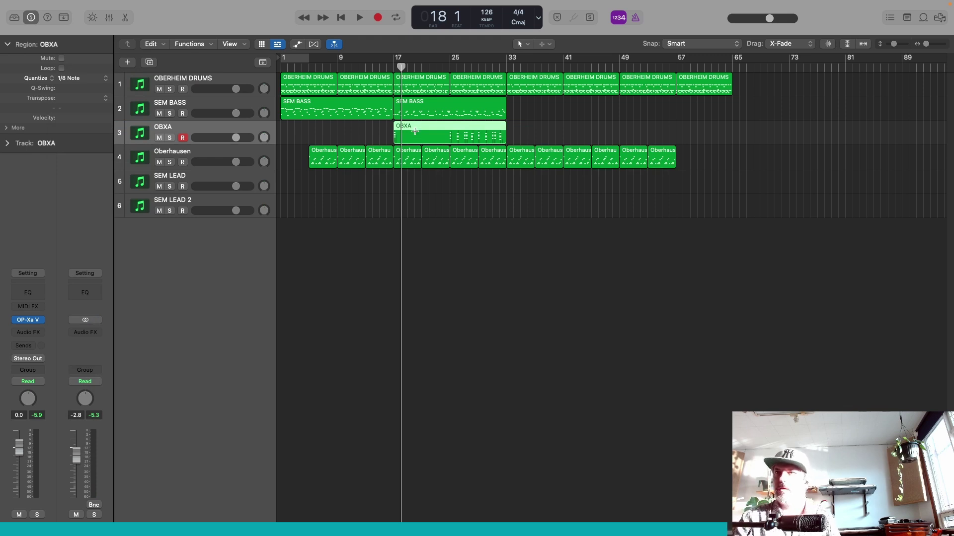
- Play the arrangement from bar 1 and adjust the filter envelope decay in the OBXA track's OP-Xa V
click(284, 64)
key(space)
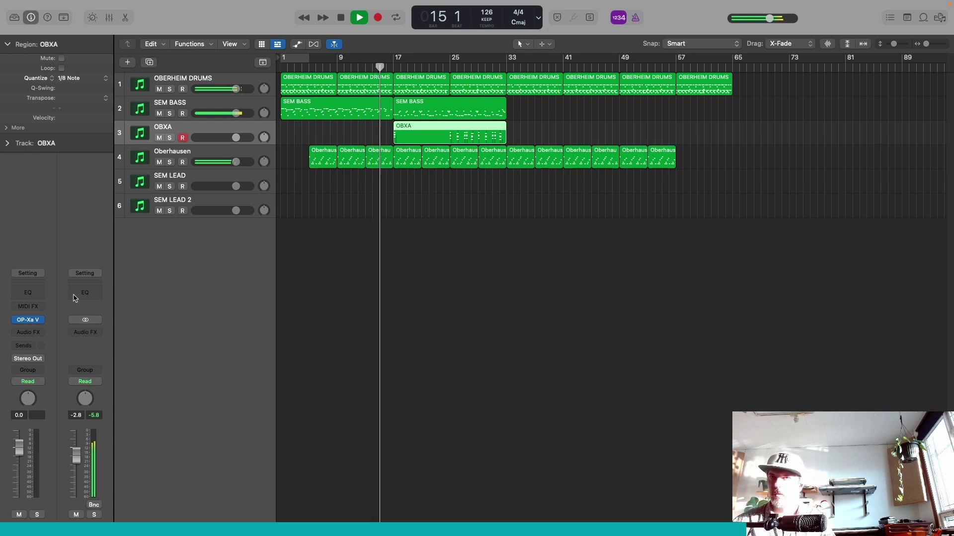
click(30, 322)
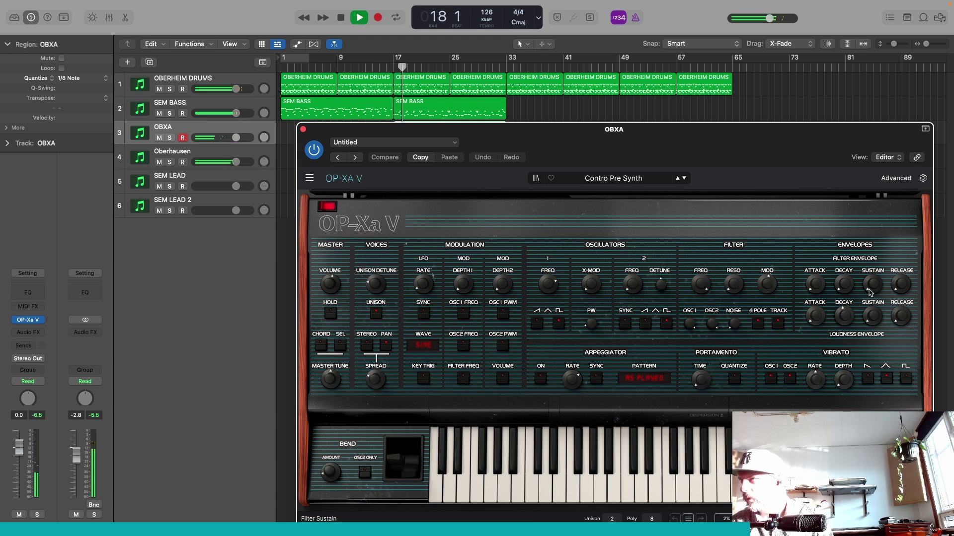
drag(843, 284, 844, 275)
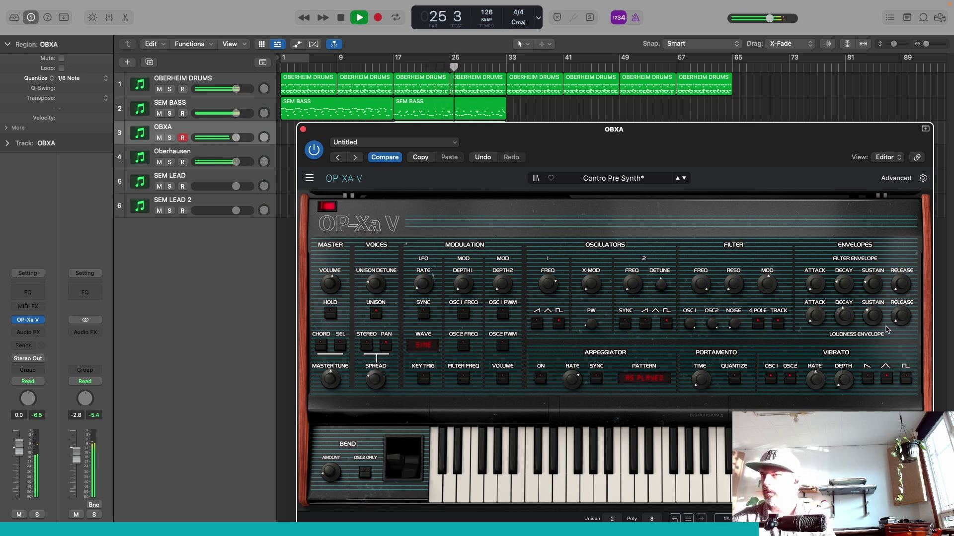
- Examine the reverb, delay and chorus settings in OP-Xa V's advanced effects, stop playback and return the instrument to its basic view
click(896, 178)
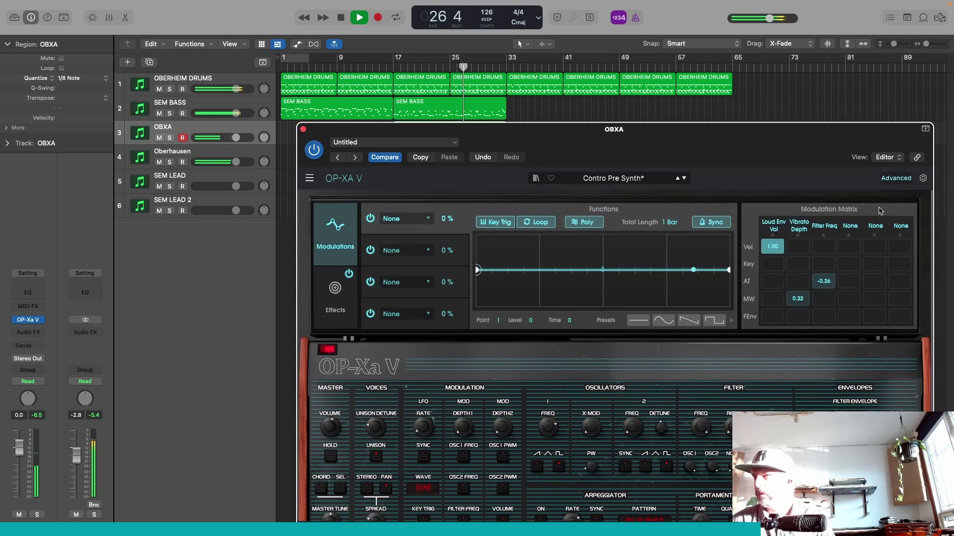
click(341, 316)
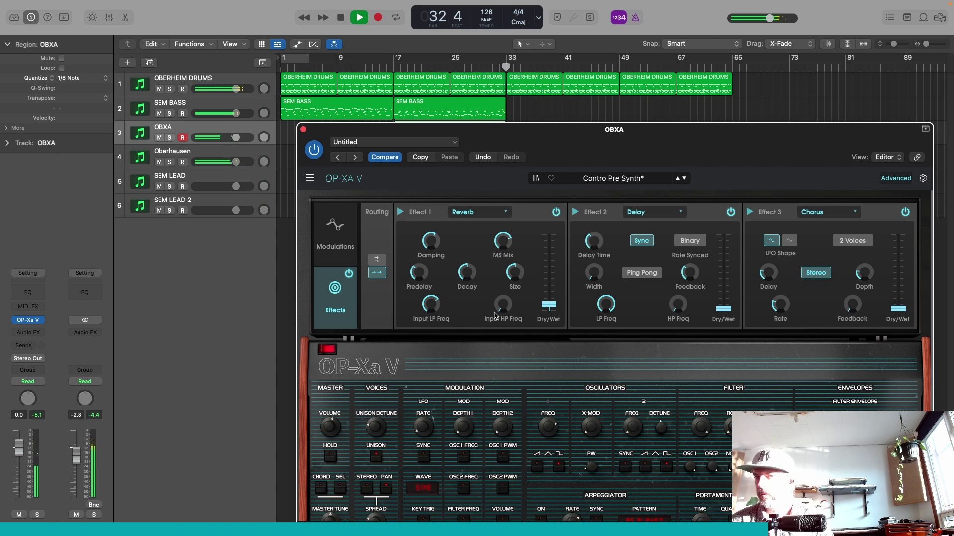
click(303, 129)
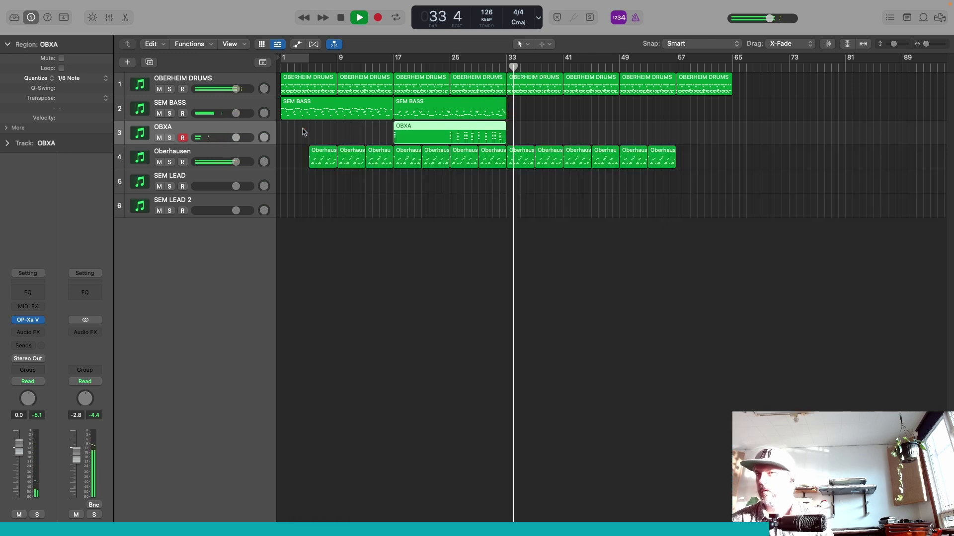
key(space)
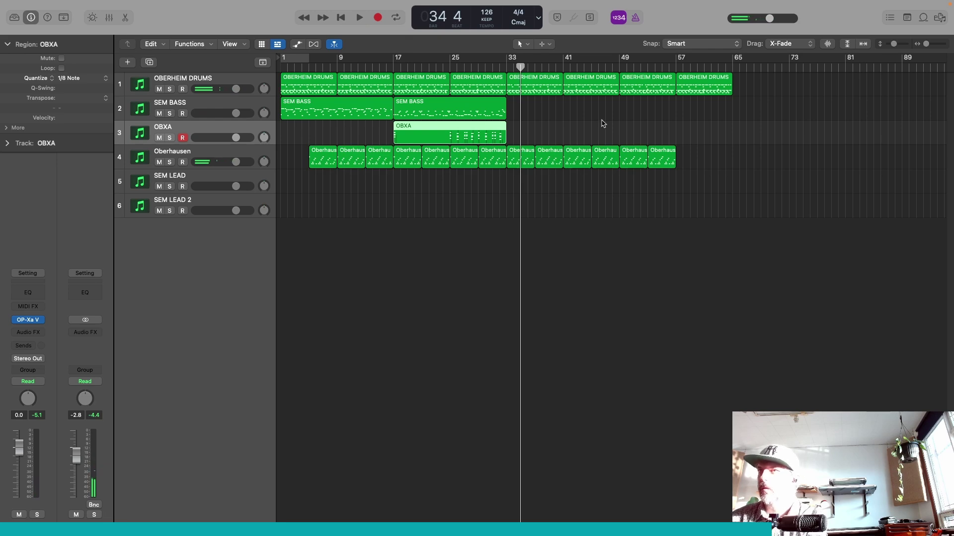
click(28, 320)
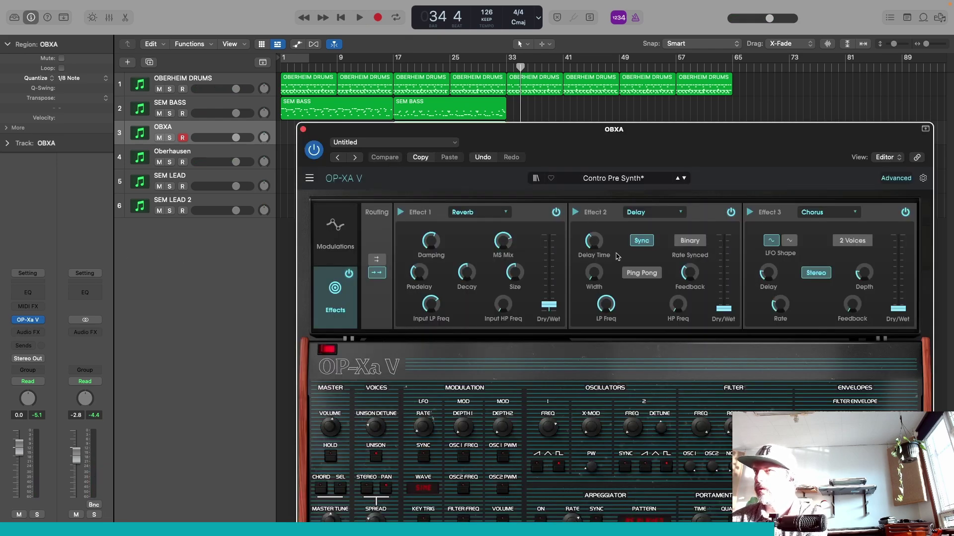
click(888, 179)
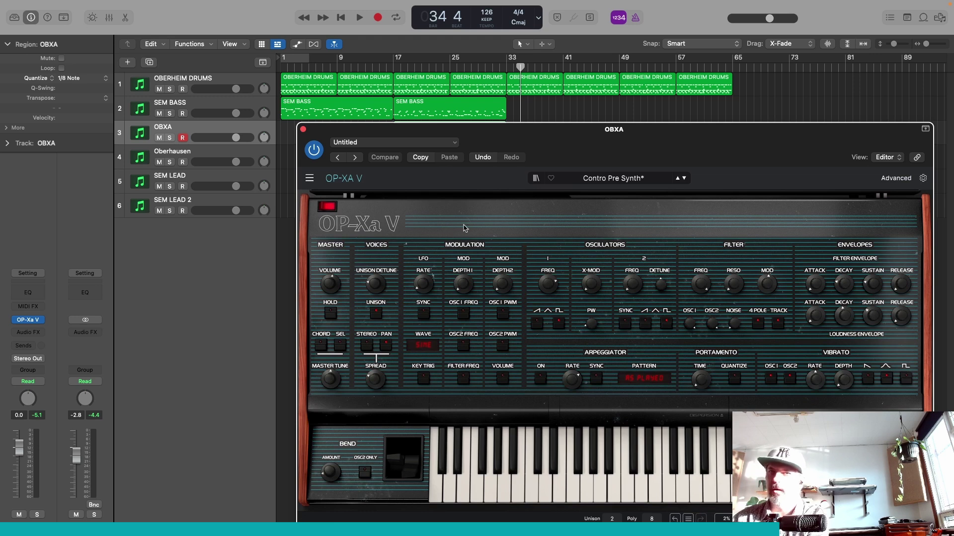
click(303, 130)
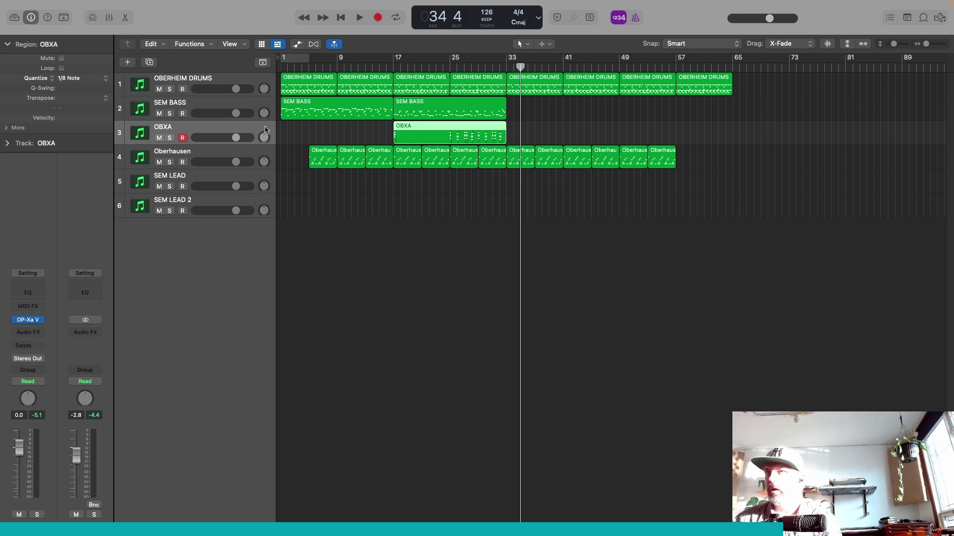
- Copy both SEM BASS regions and the OBXA region so that the duplicated section starts at bar 33
drag(541, 136, 366, 96)
click(550, 139)
drag(550, 139, 359, 98)
click(531, 144)
drag(532, 144, 586, 119)
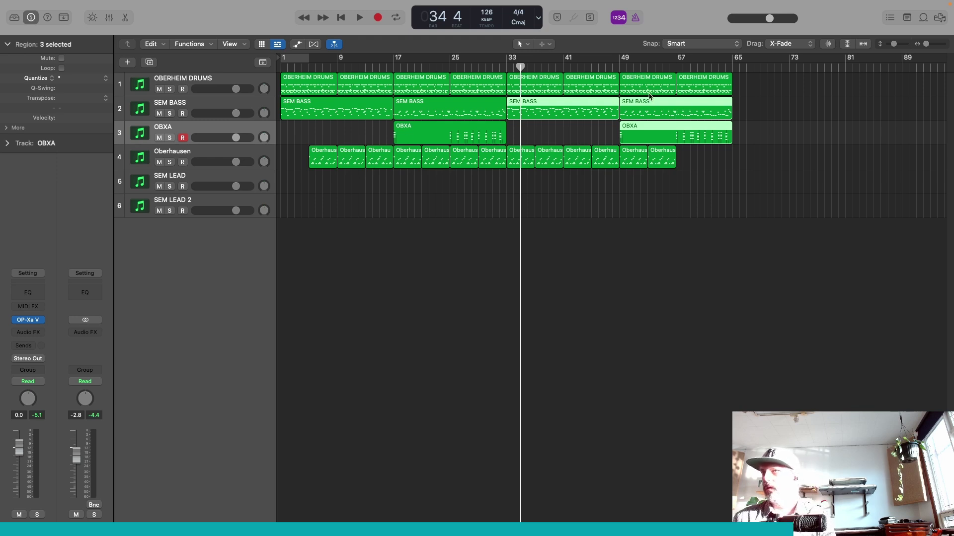
- Move all regions from bar 49 onward to bar 57 and copy an OBERHEIM DRUMS region into the gap at bar 49
click(738, 159)
drag(633, 181, 700, 83)
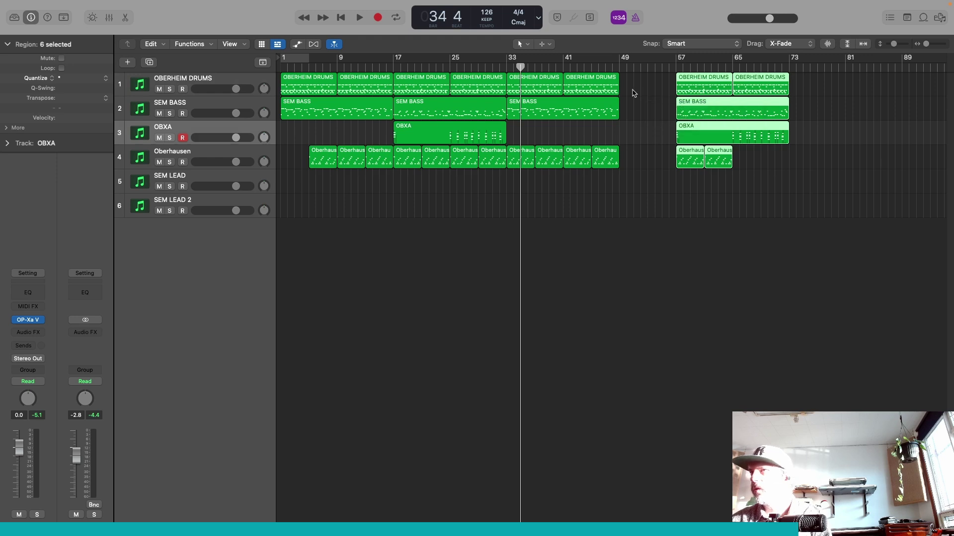
click(646, 97)
click(706, 86)
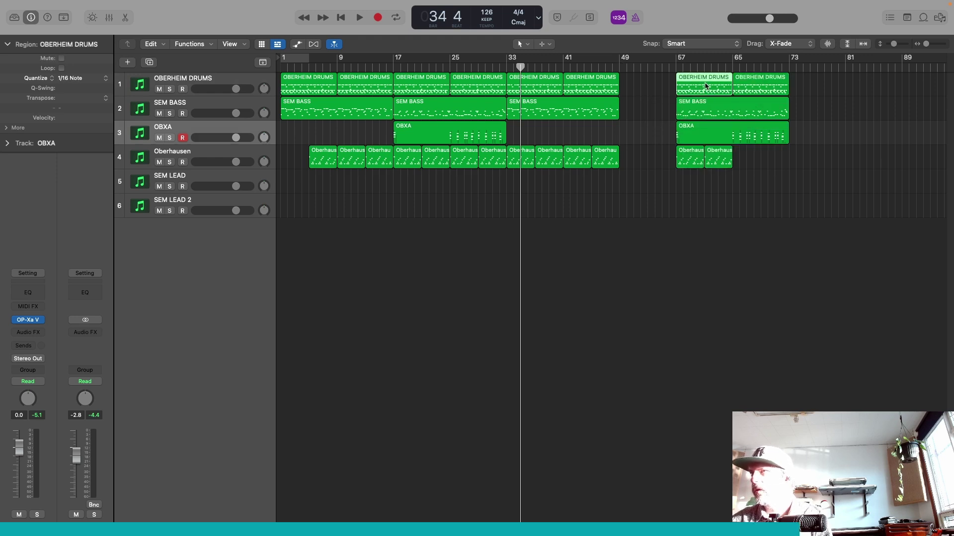
drag(704, 85, 648, 78)
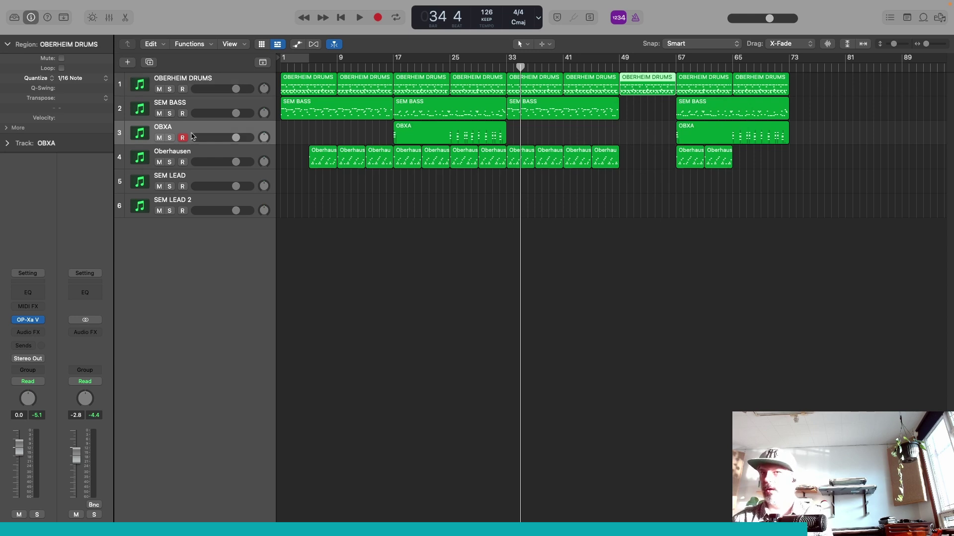
- Play the arrangement from about bar 46 through the drum break into bar 57
click(599, 66)
key(space)
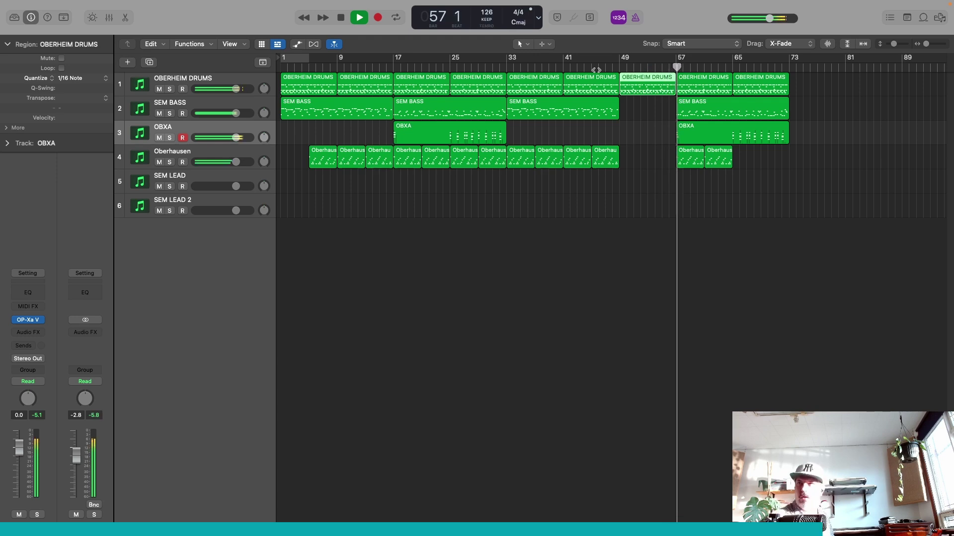
key(space)
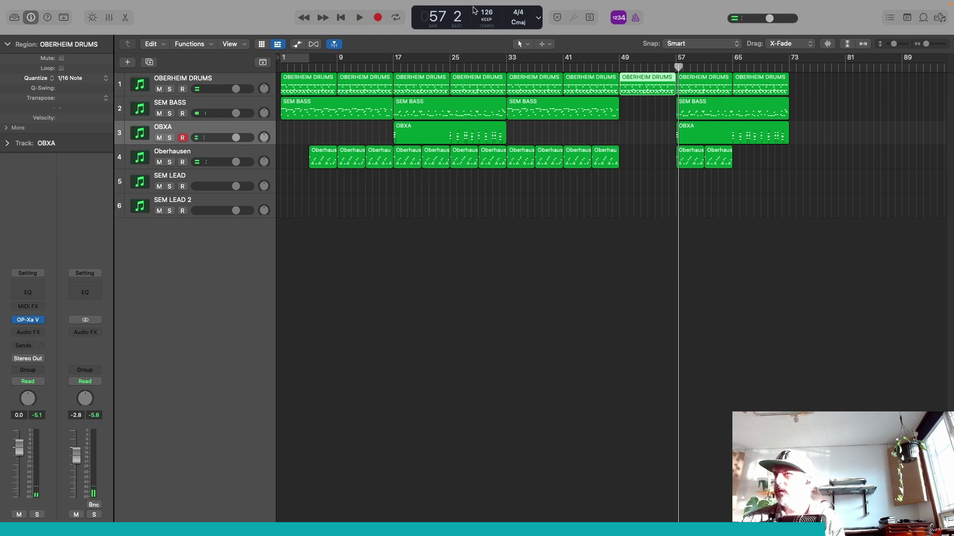
- Move the playhead to bar 49, check the Spread control in the OBXA track's OP-Xa V, and close the instrument
click(618, 66)
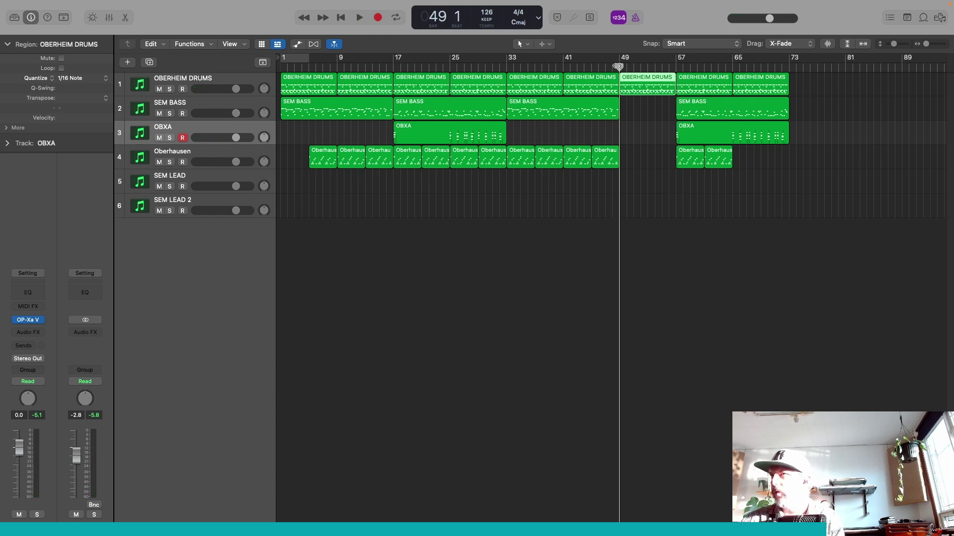
drag(619, 66, 619, 66)
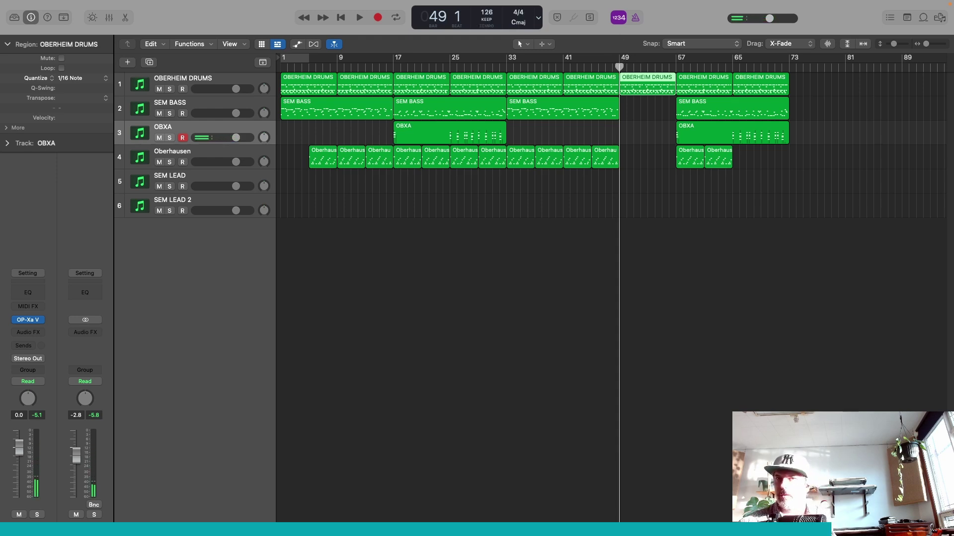
click(35, 323)
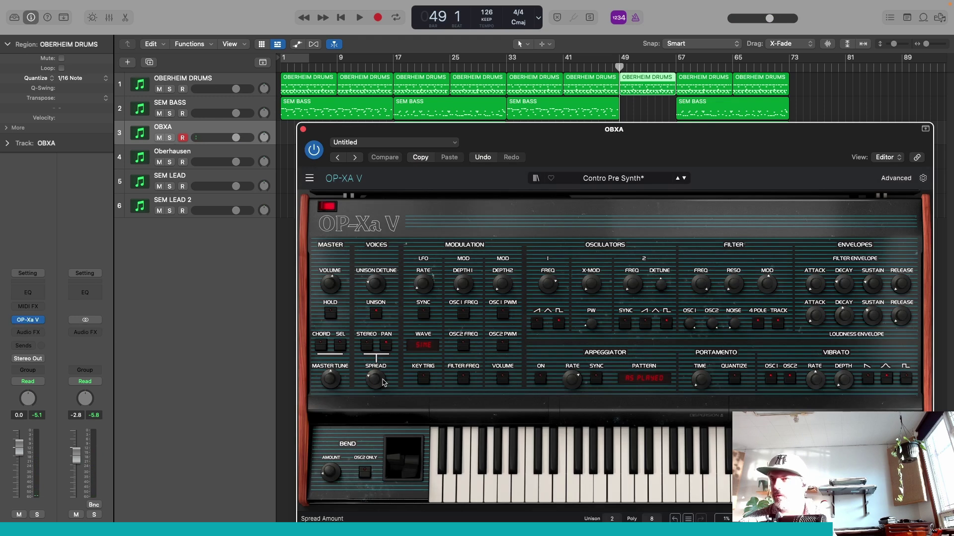
mouse_move(383, 383)
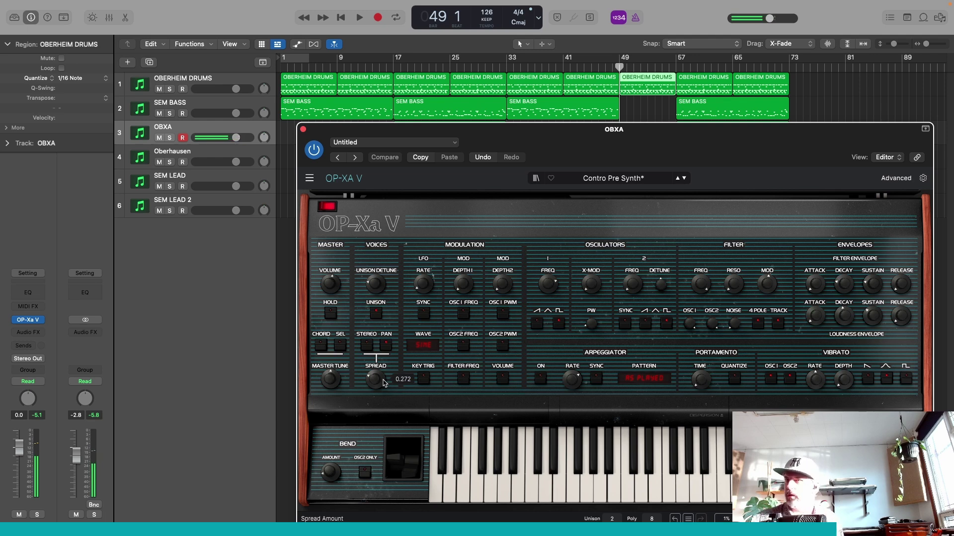
drag(638, 134, 462, 104)
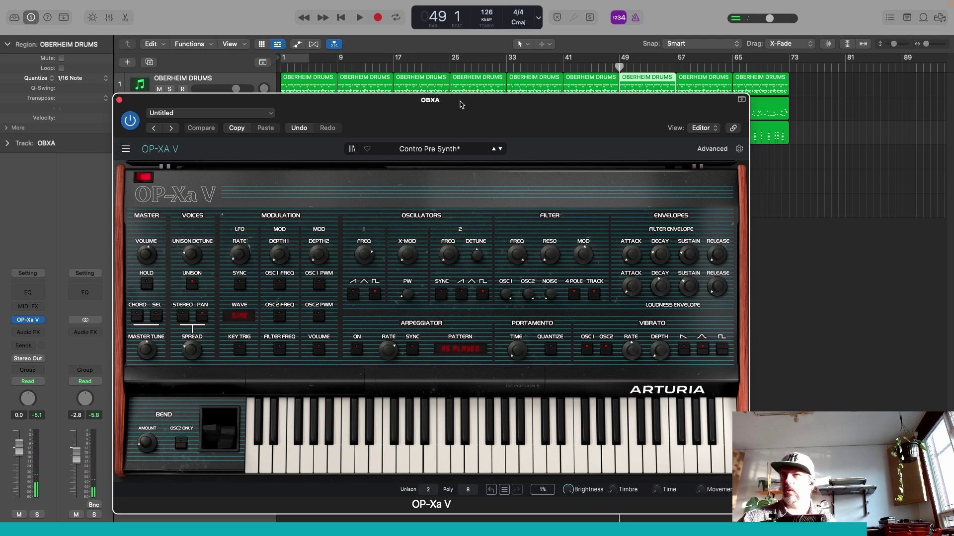
click(120, 100)
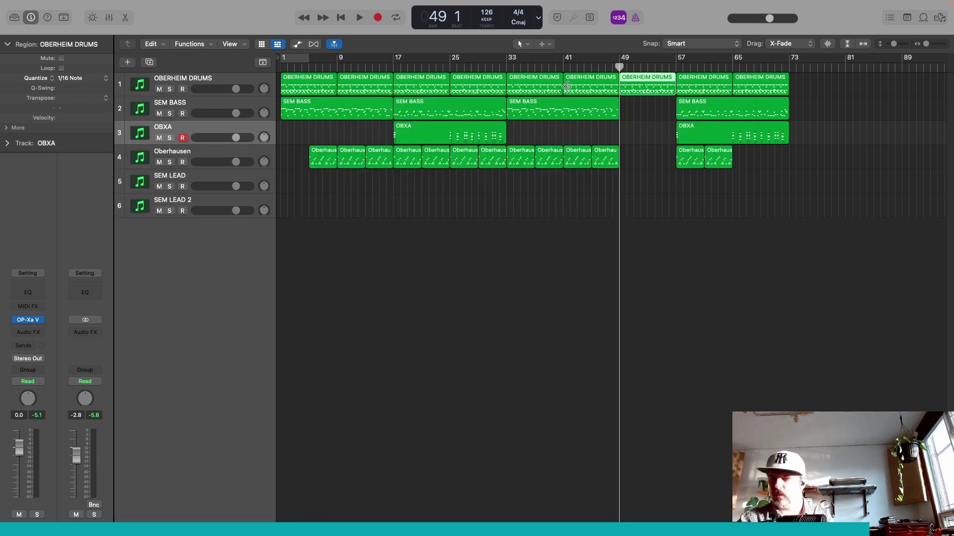
- Record an OBXA part over the drum break from bar 49 to 57 and quantize it to 1/16 Note
key(r)
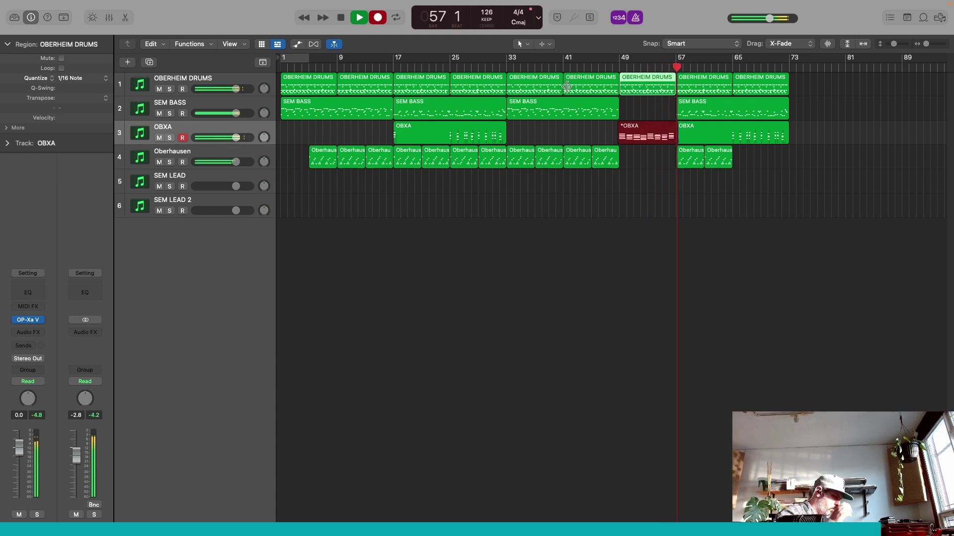
key(space)
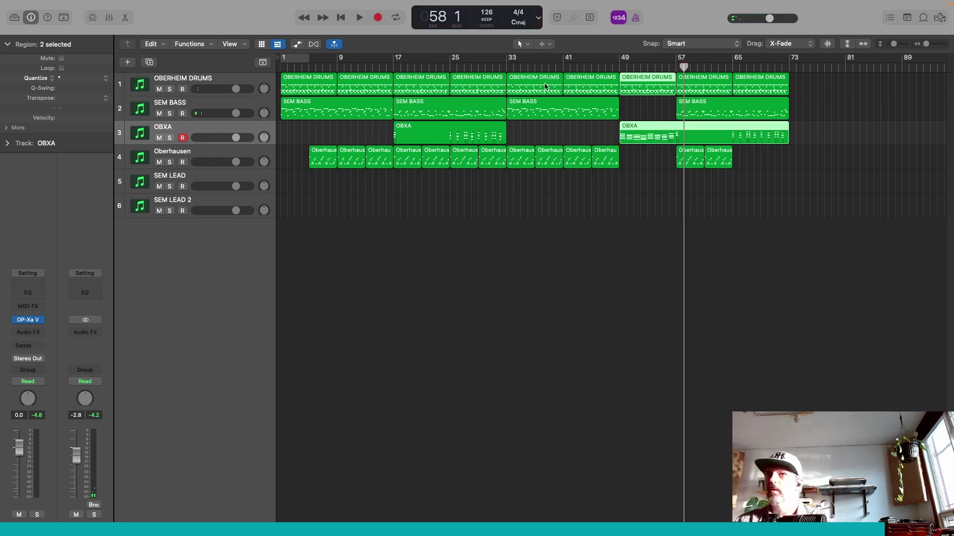
click(84, 78)
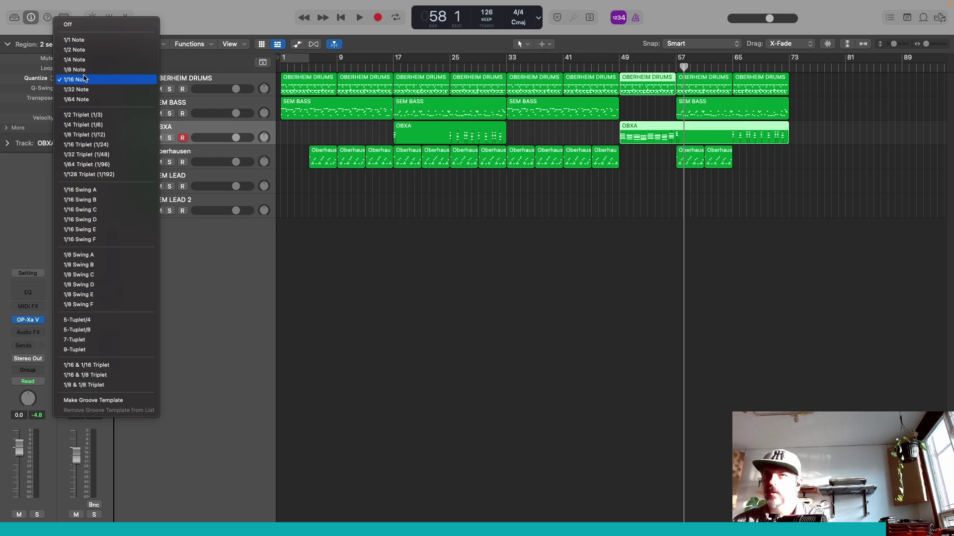
click(87, 80)
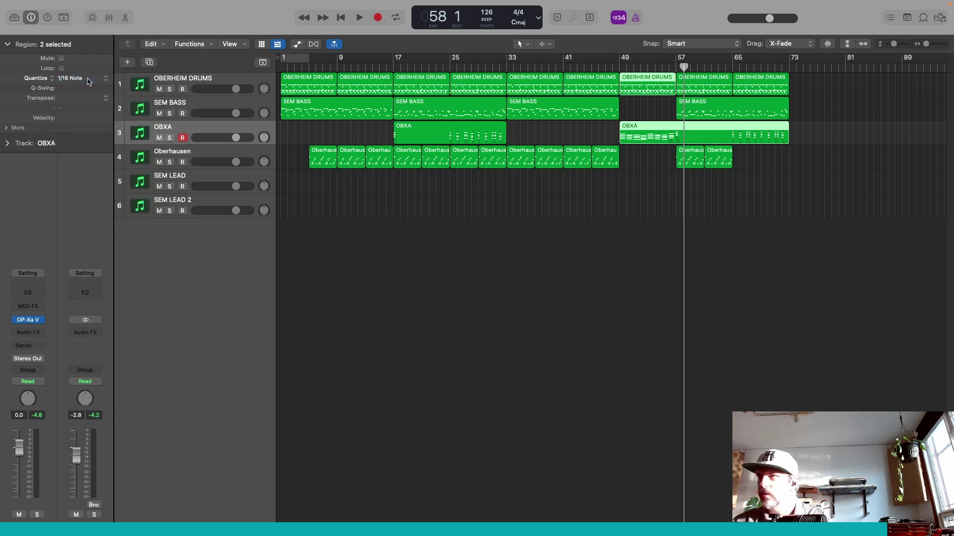
- Return the playhead to bar 49 and duplicate the SEM BASS track with its instrument but without regions
click(620, 67)
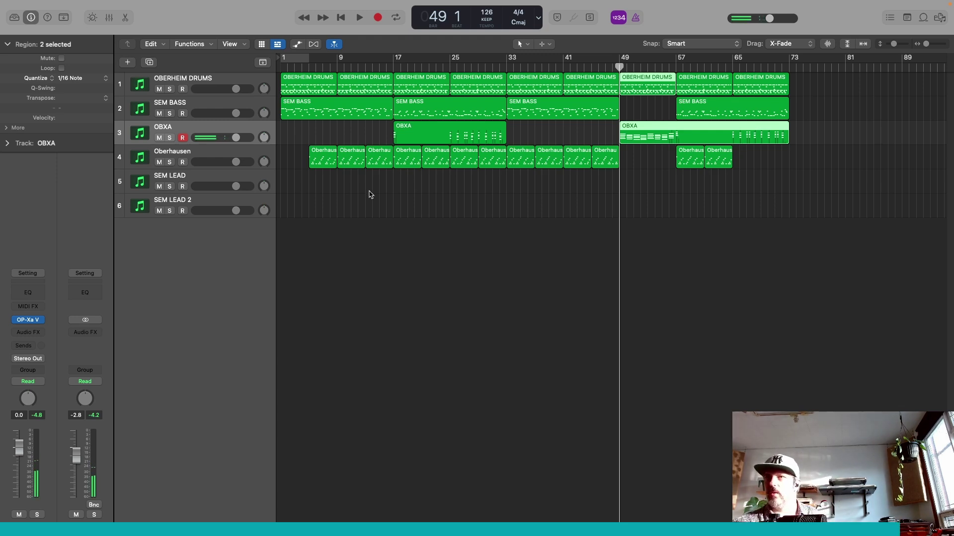
click(224, 103)
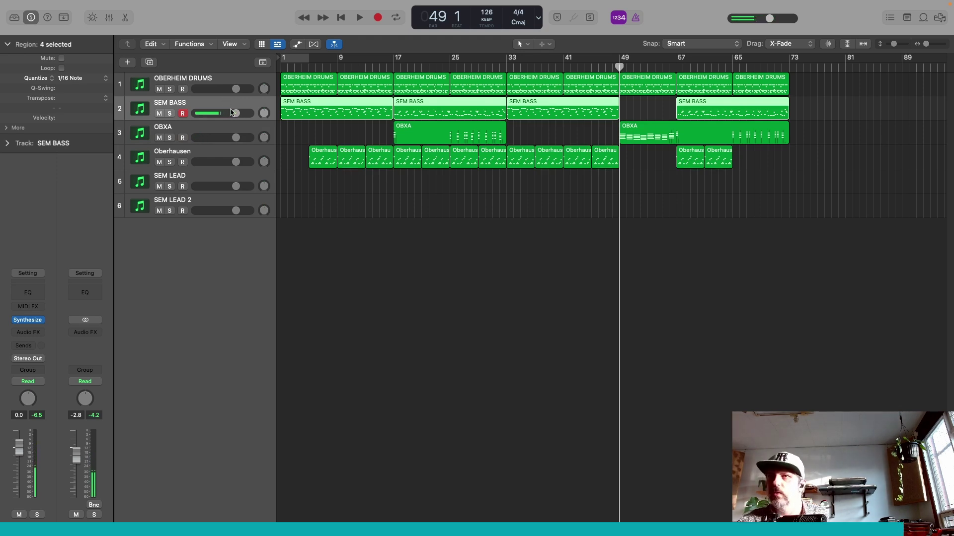
key(super+d)
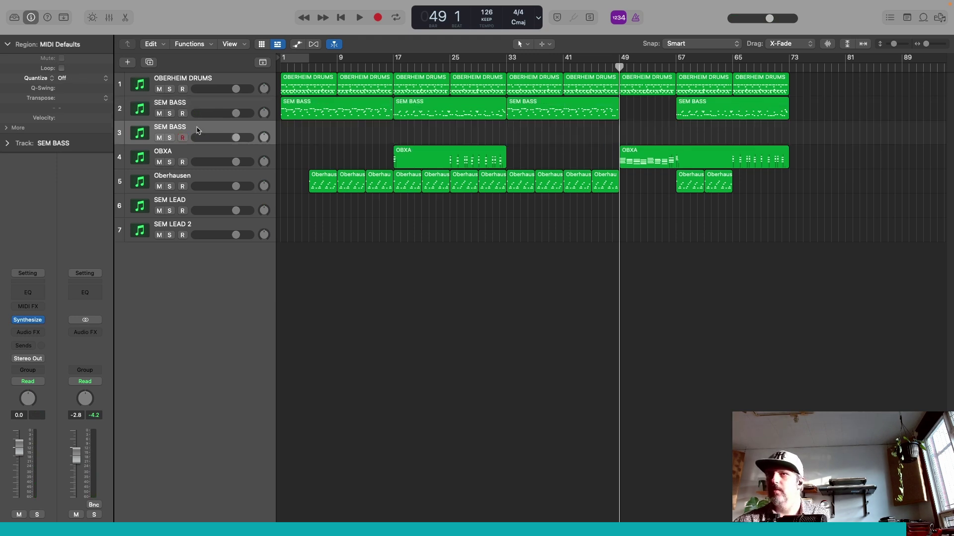
- Open the Synthesizer Expander Module on the duplicated SEM BASS track and look through its preset list without changing the preset
click(32, 321)
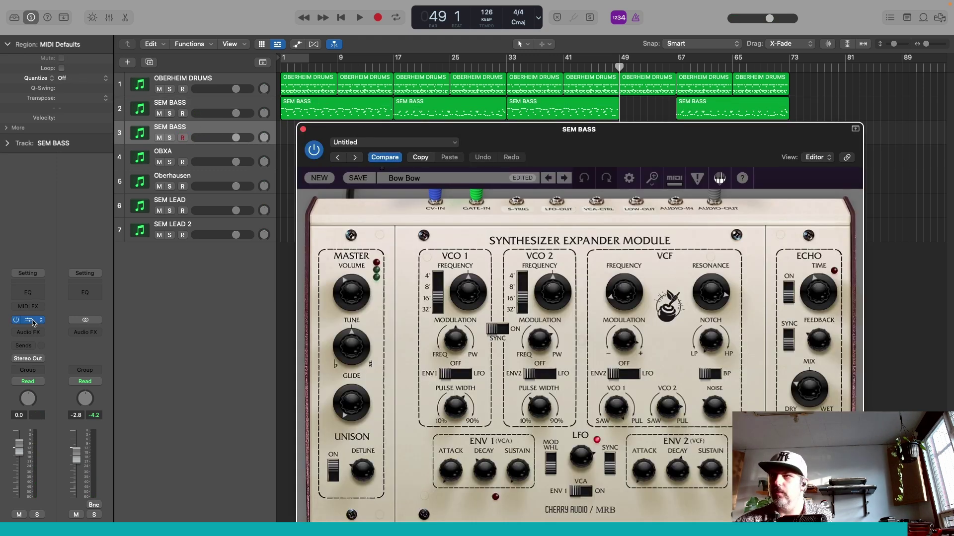
click(467, 178)
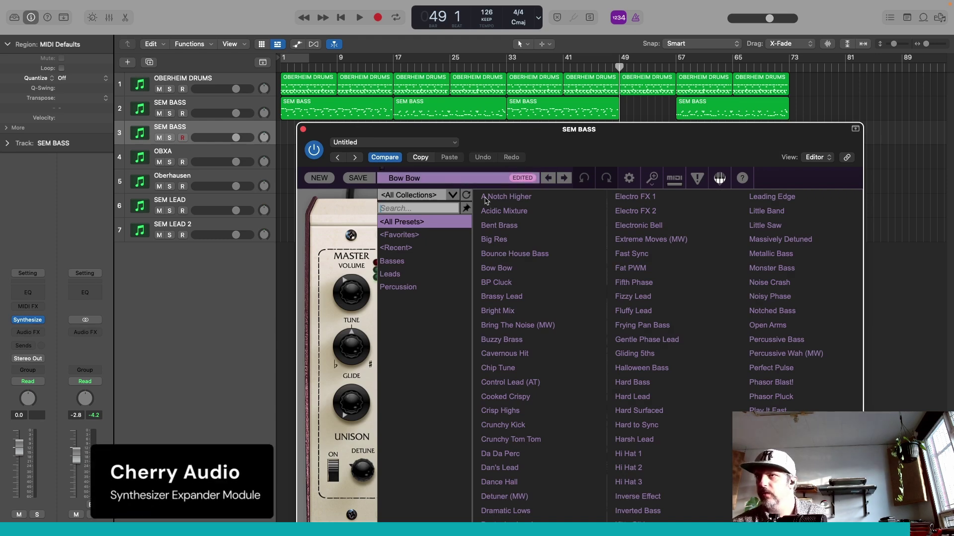
click(352, 216)
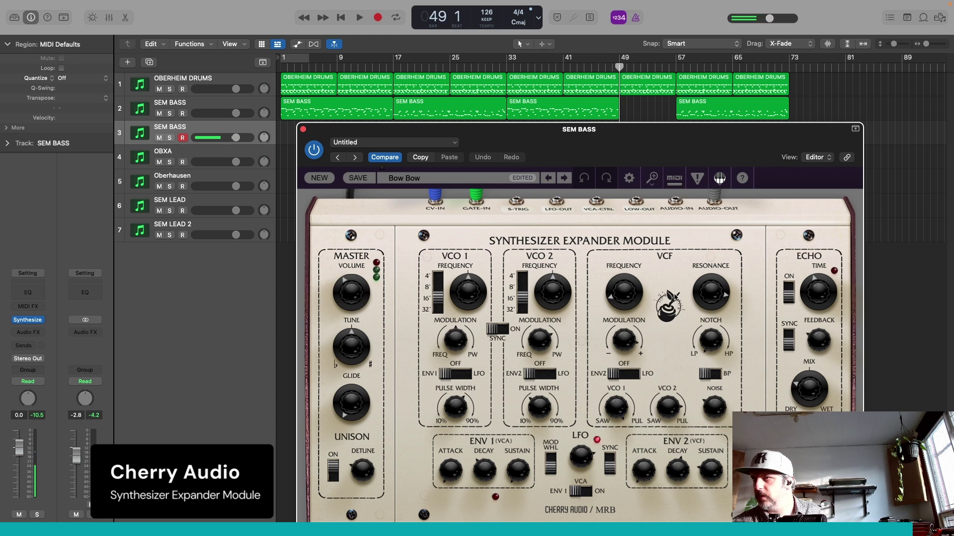
- Adjust the Env 2 sustain and the oscillators, setting the VCO 1 level to -100.0% and changing the VCO 2 level and pulse width
drag(716, 471, 717, 440)
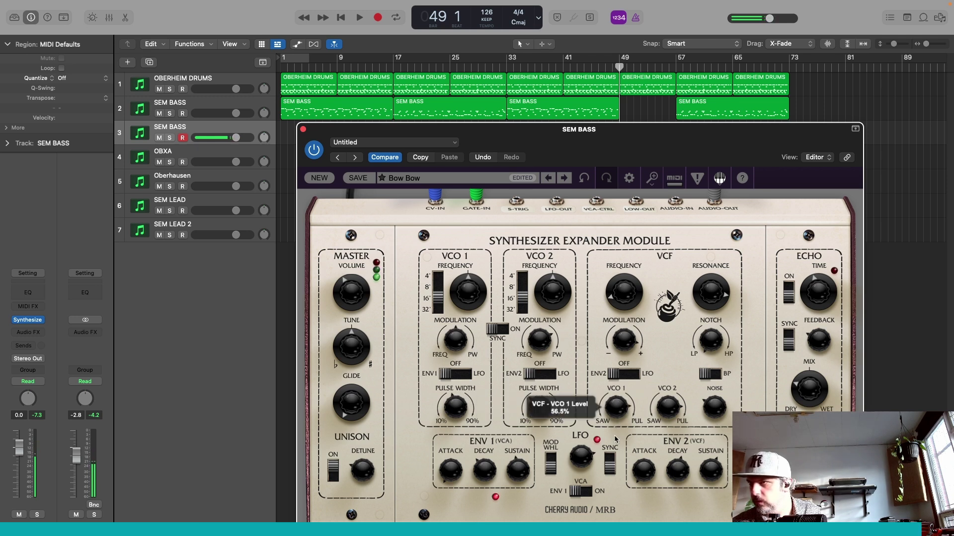
drag(616, 407, 624, 525)
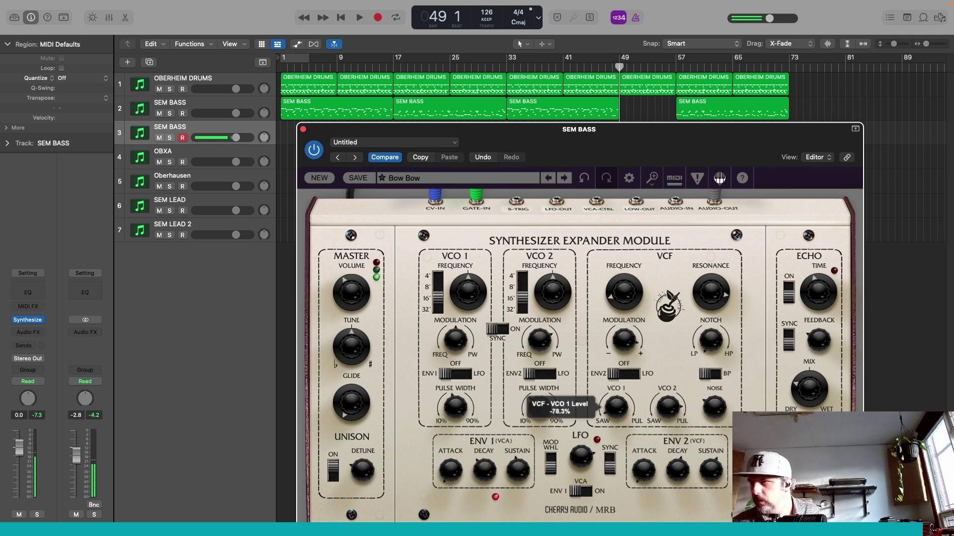
drag(618, 410, 621, 444)
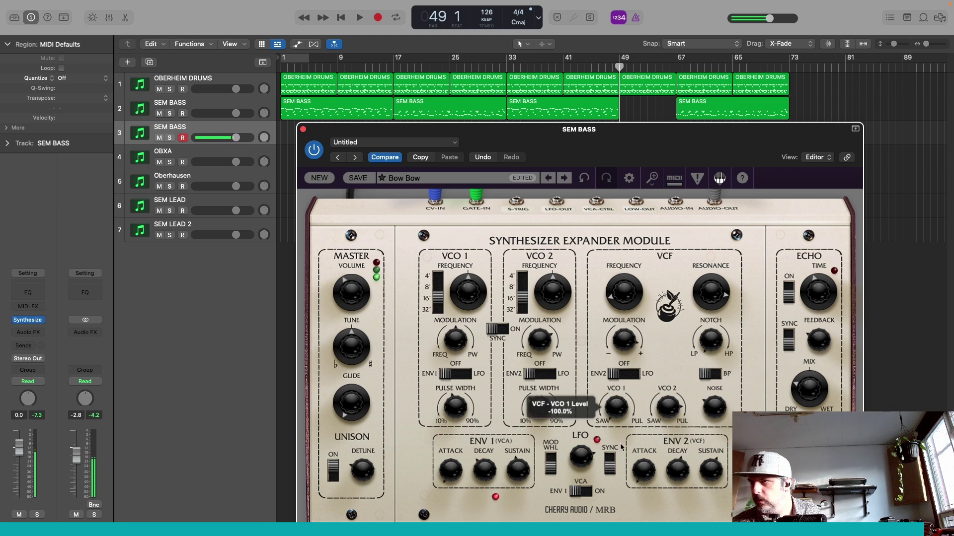
drag(668, 407, 666, 442)
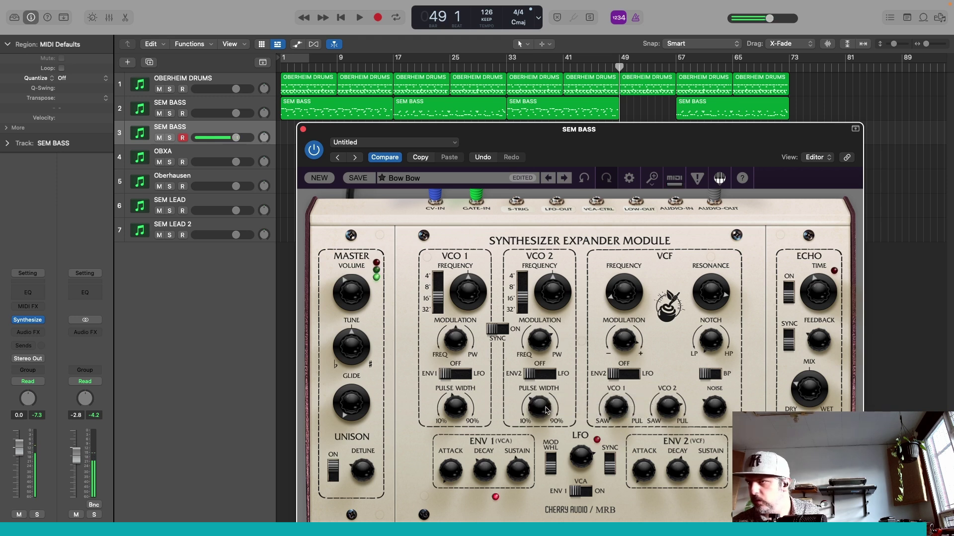
drag(546, 411, 557, 362)
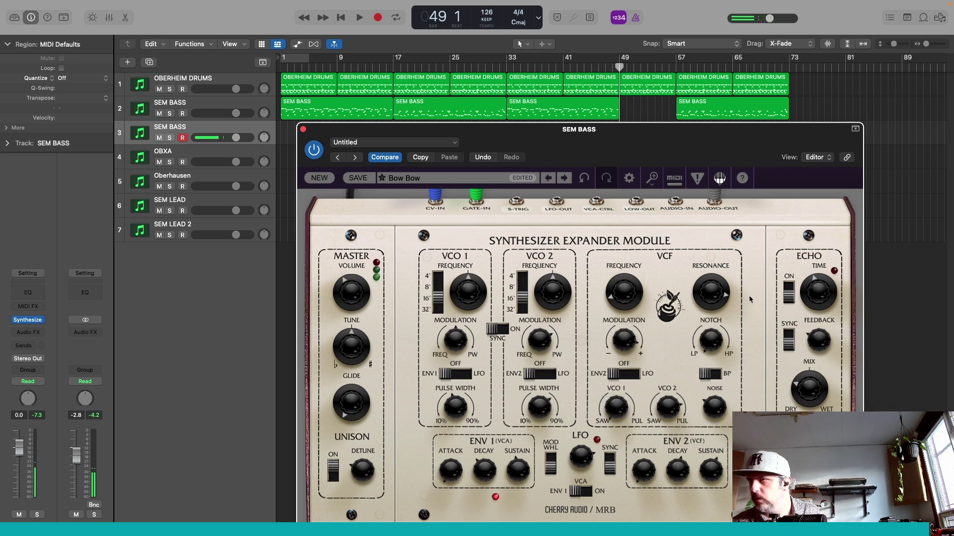
- Tune the VCF frequency, resonance and modulation amount of the duplicated bass sound and close the synth window
mouse_move(703, 302)
mouse_down()
mouse_move(706, 328)
mouse_move(711, 287)
mouse_up()
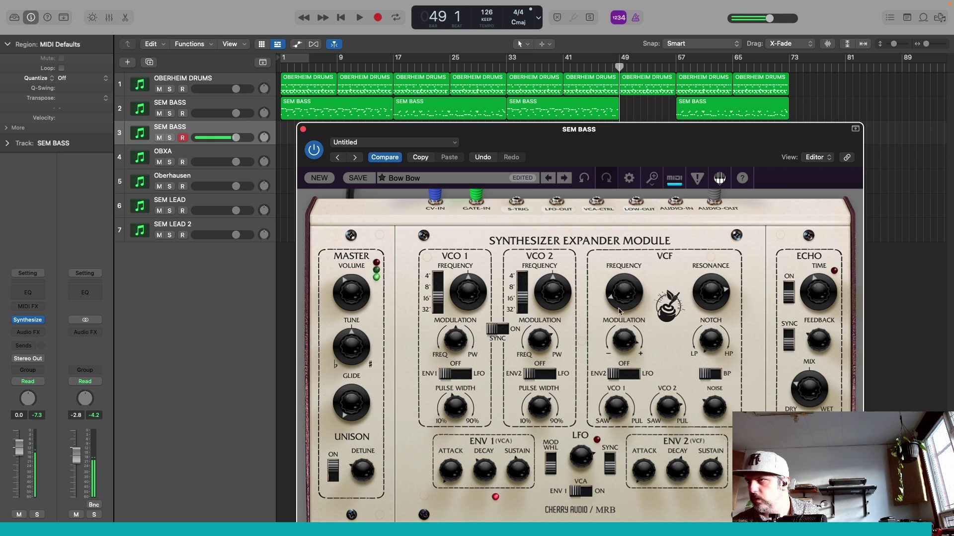
drag(625, 296, 625, 288)
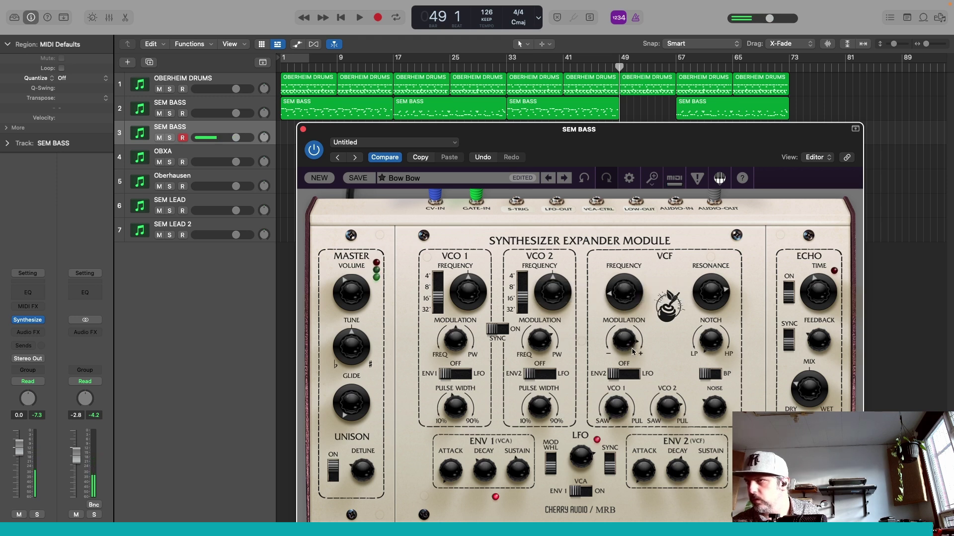
mouse_move(632, 349)
mouse_down()
mouse_move(629, 369)
mouse_move(629, 360)
mouse_up()
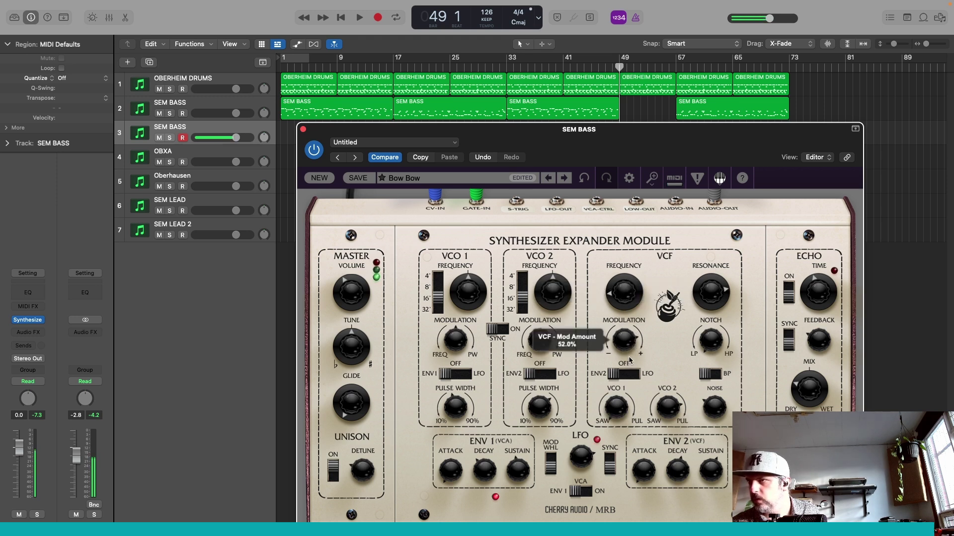
drag(627, 299, 627, 294)
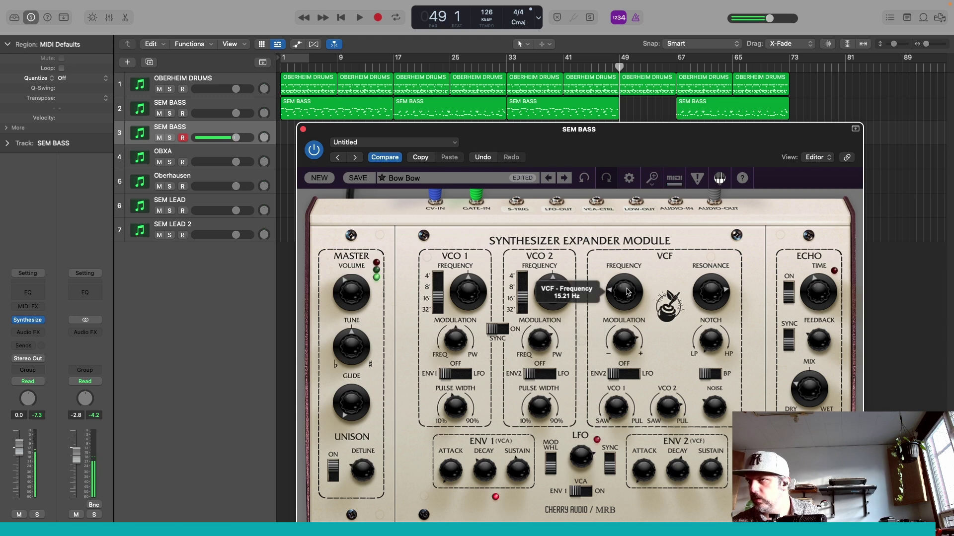
drag(628, 350, 625, 361)
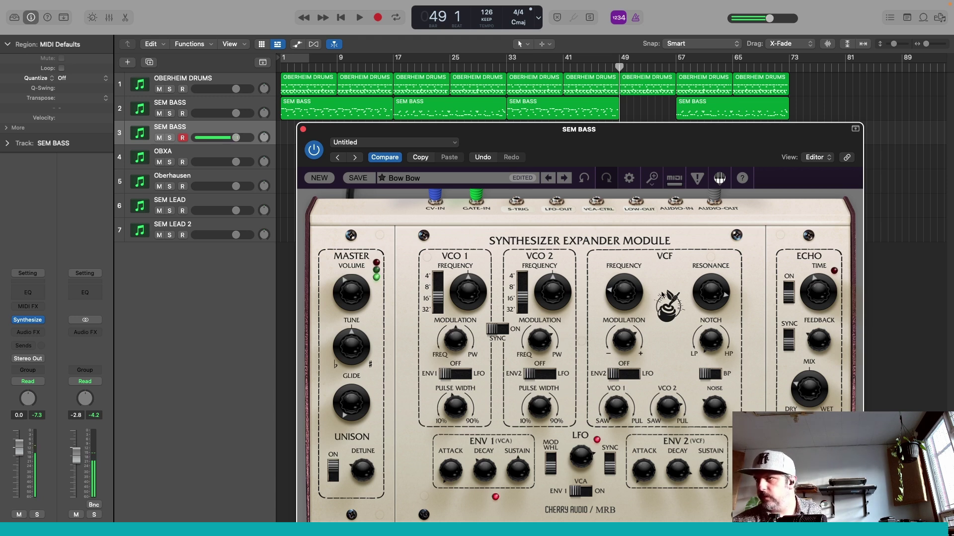
drag(634, 297, 638, 289)
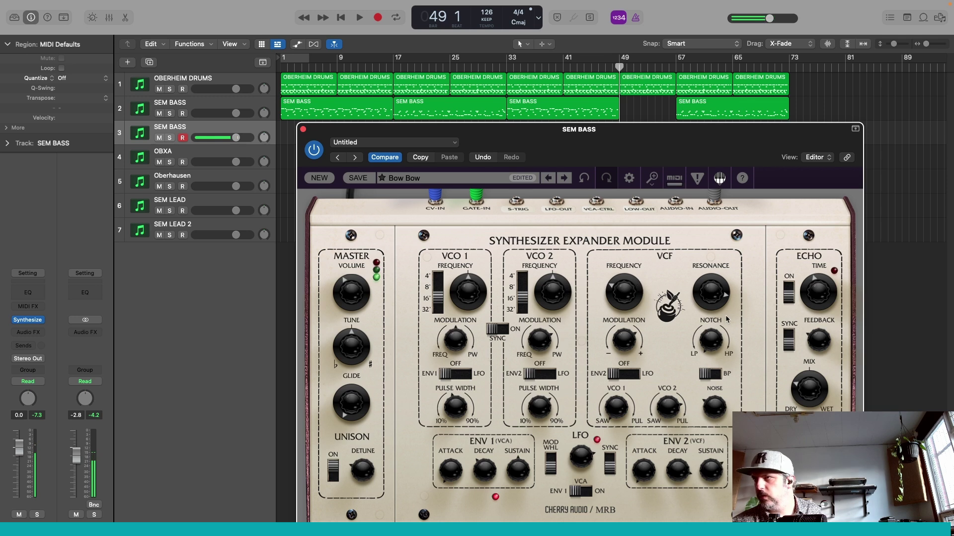
drag(719, 302, 718, 317)
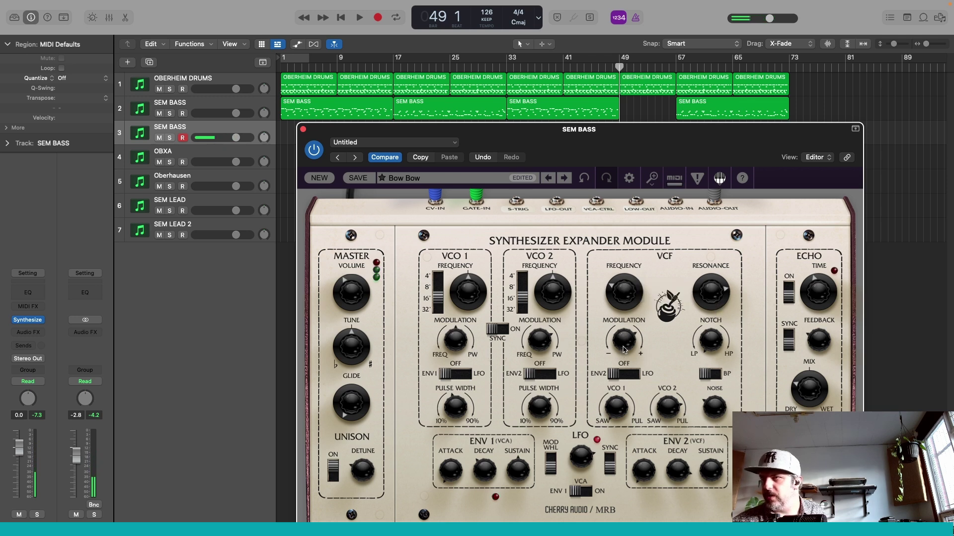
drag(624, 349, 624, 350)
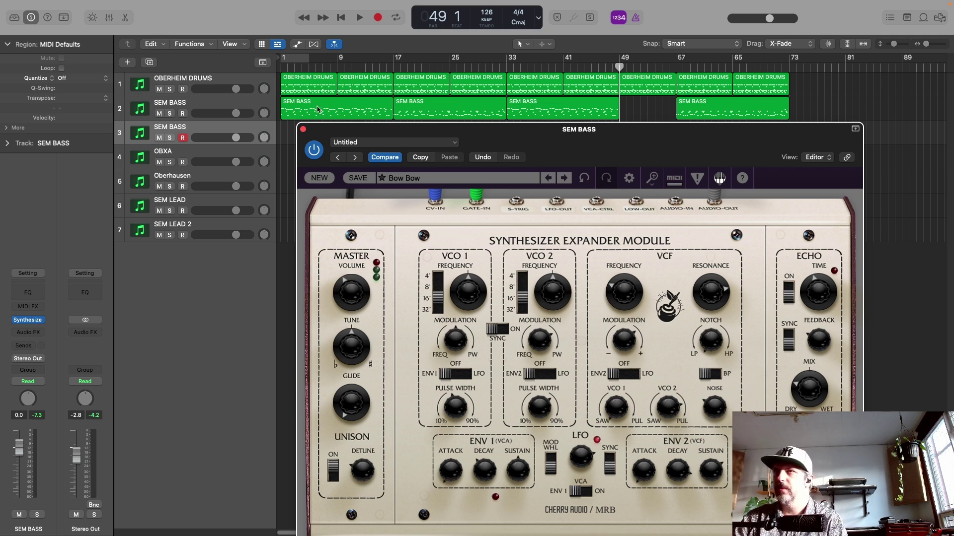
click(303, 130)
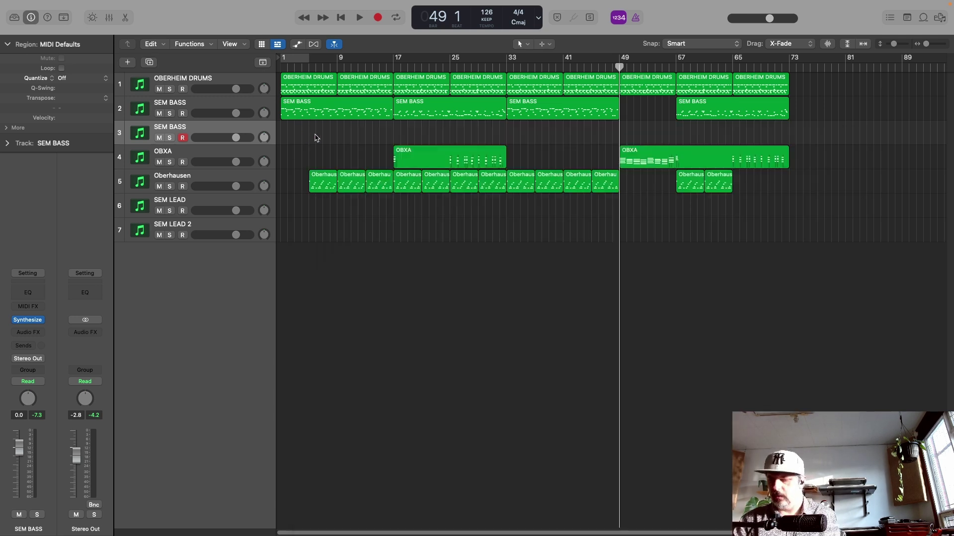
- Record a short take on the duplicated SEM BASS track from bar 49 and delete the take
key(r)
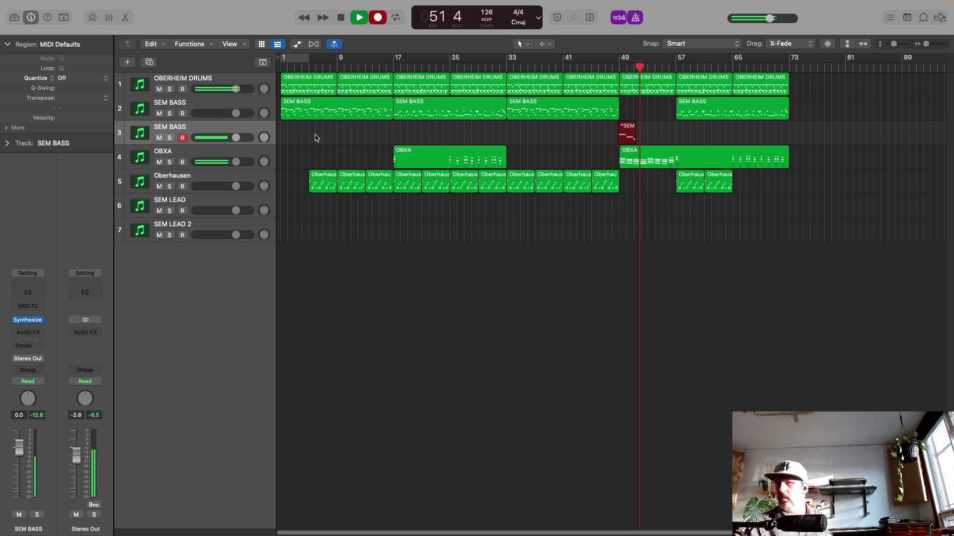
key(space)
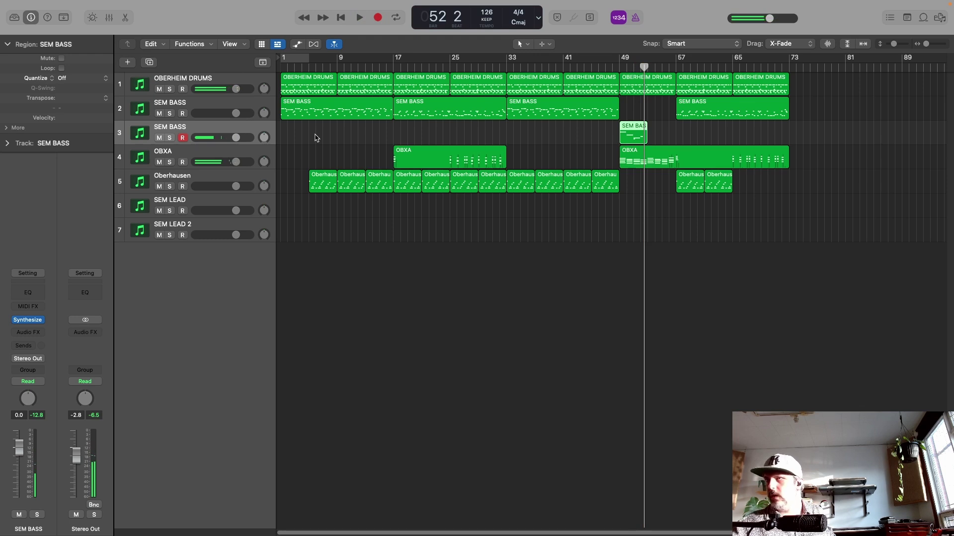
key(Delete)
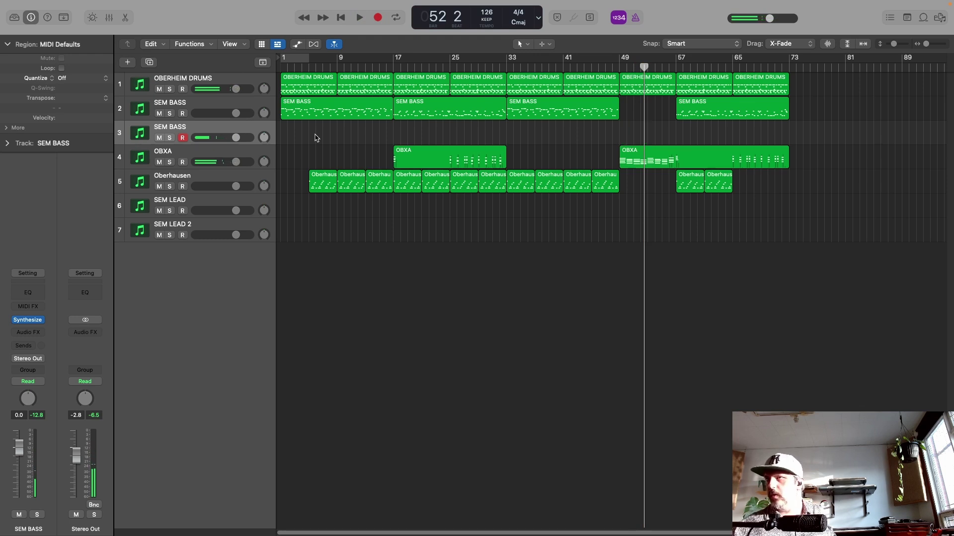
- Return the playhead to bar 49, reopen the Synthesizer Expander Module on the duplicated SEM BASS track, and adjust its glide and master volume
click(621, 77)
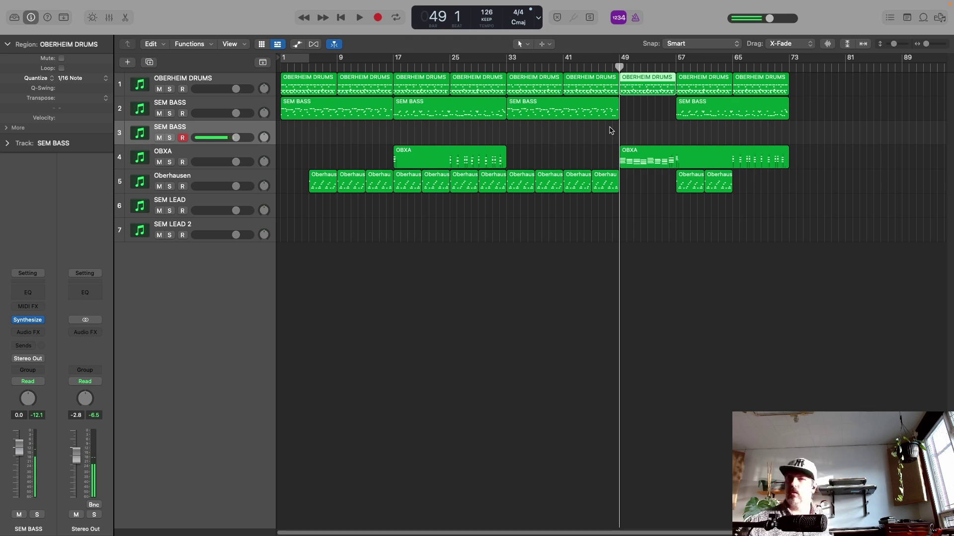
click(39, 321)
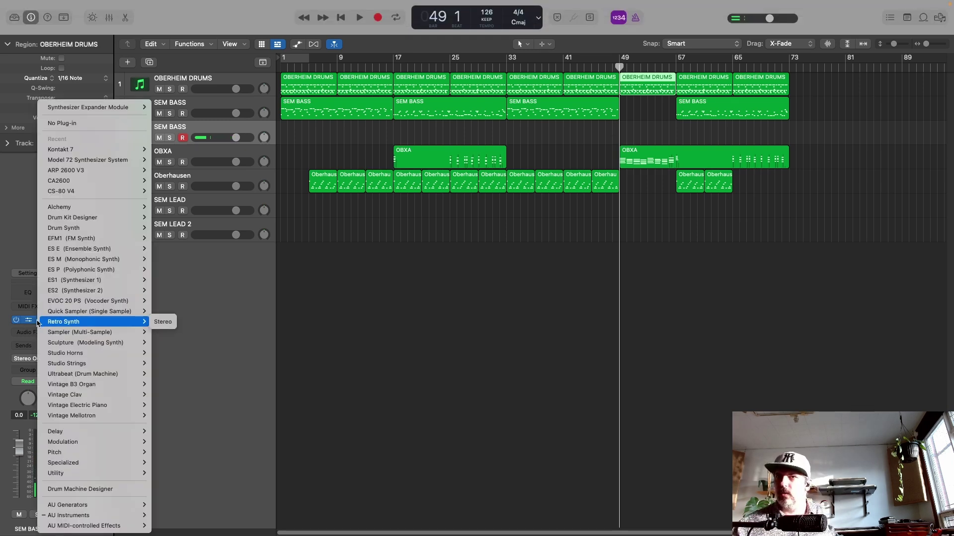
click(35, 323)
click(32, 322)
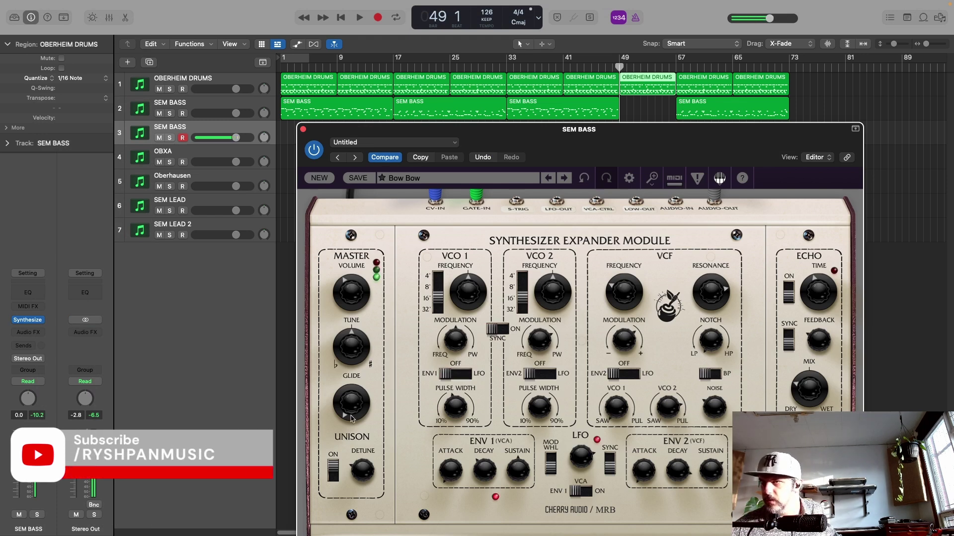
drag(352, 404, 353, 391)
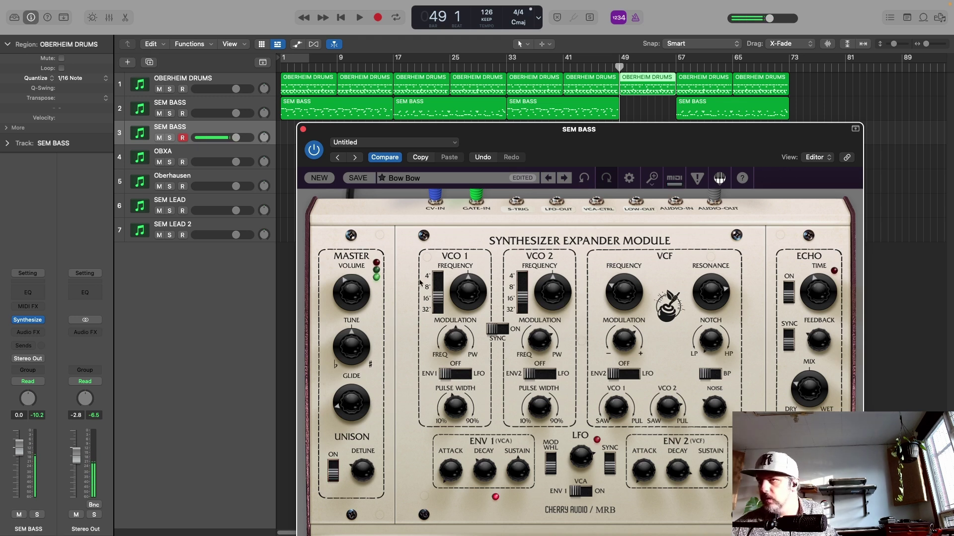
drag(347, 300, 351, 293)
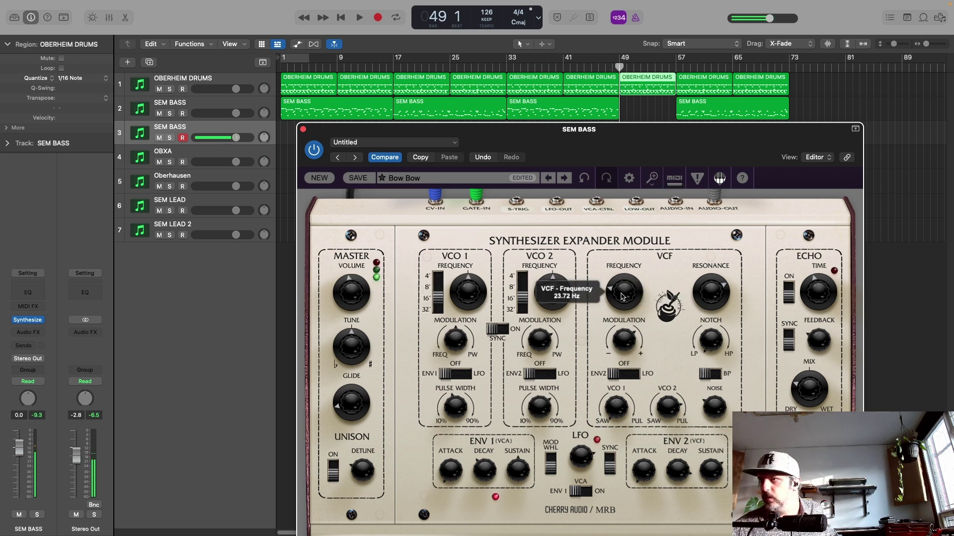
- Adjust the VCF frequency and try the oscillator sync and VCF modulation settings, keeping Env 2 as the modulation source
drag(624, 296, 622, 293)
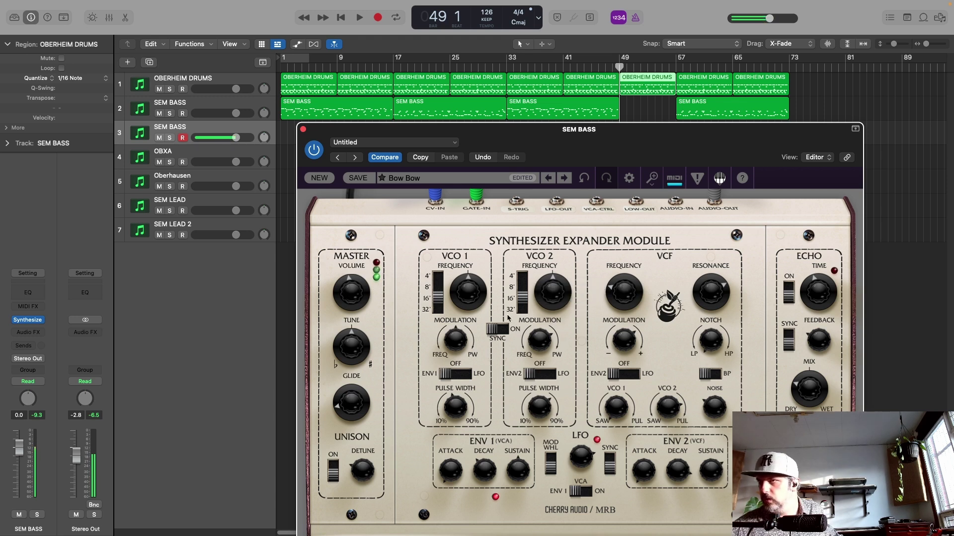
click(499, 328)
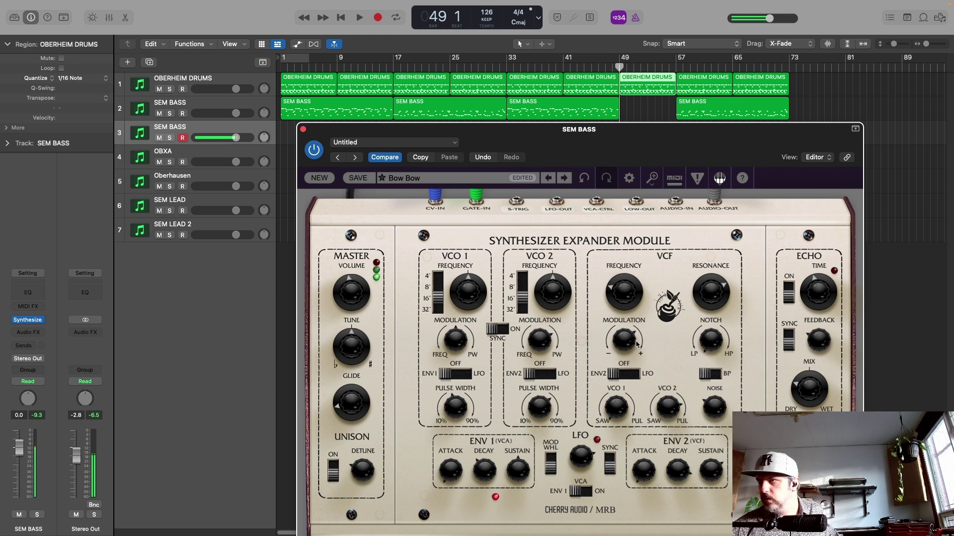
drag(633, 355, 688, 343)
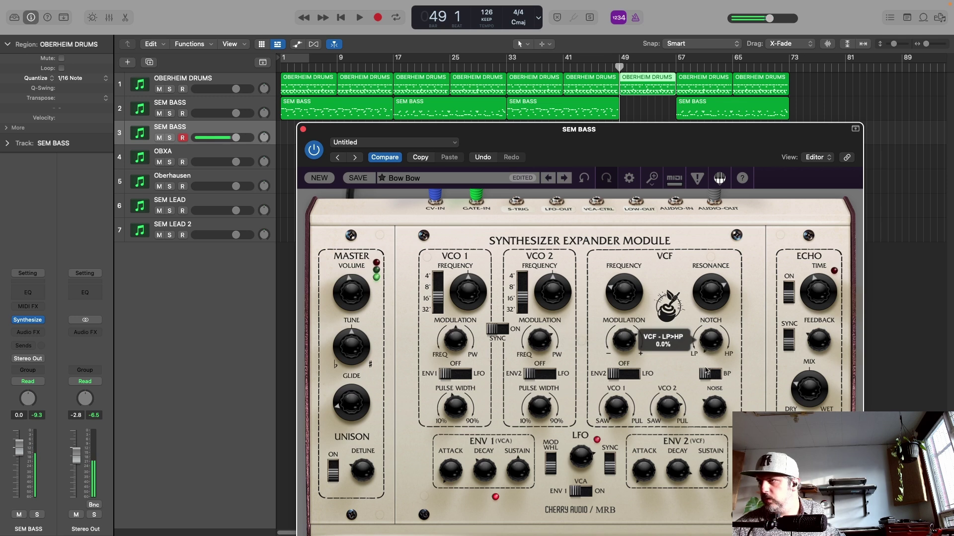
click(628, 376)
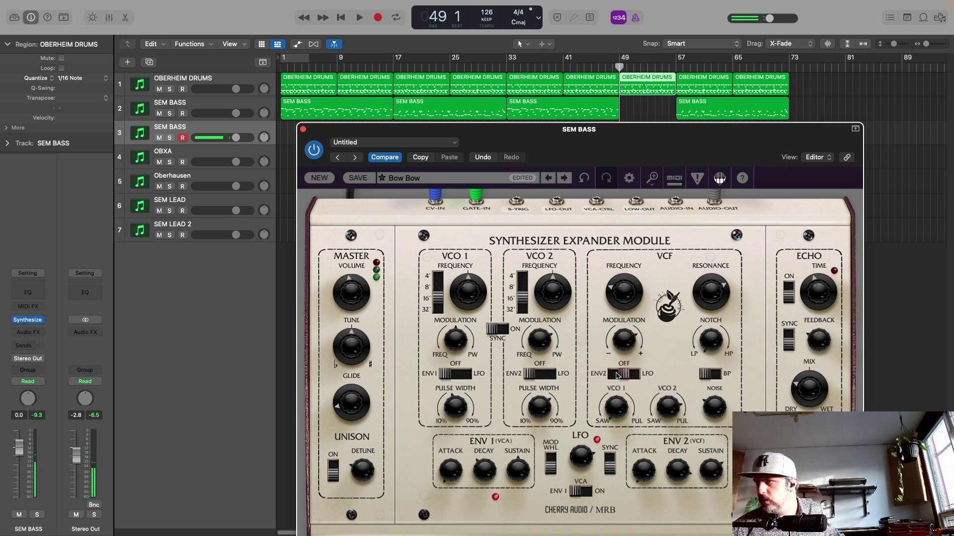
click(611, 376)
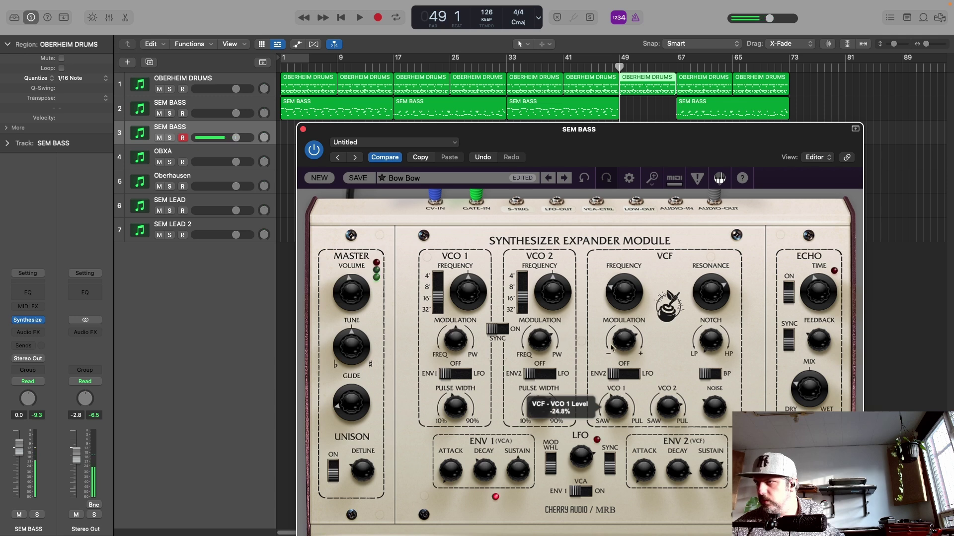
- Fine-tune the VCO 2 level, VCO 2 pulse width and VCF resonance, and set the VCF frequency to about 12.87 Hz
drag(608, 304, 611, 286)
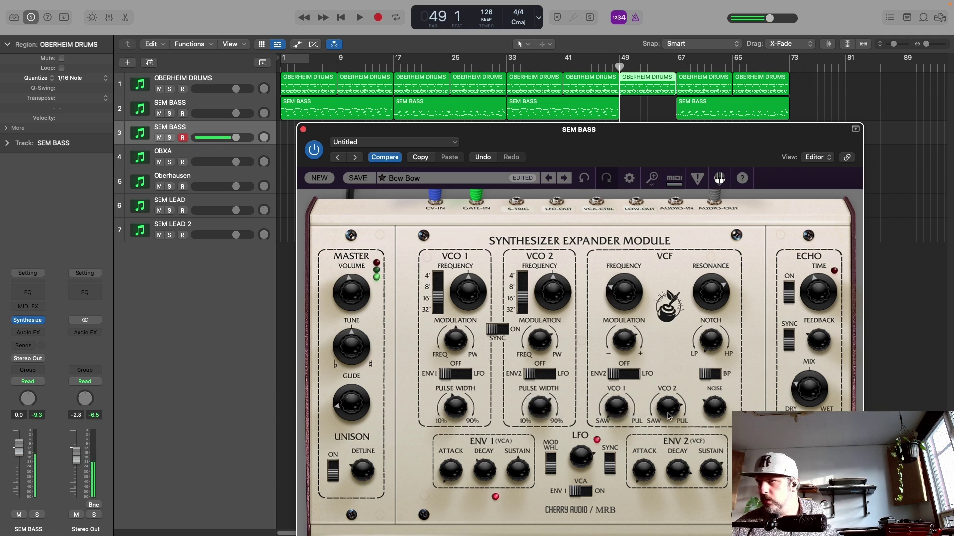
drag(668, 415, 671, 381)
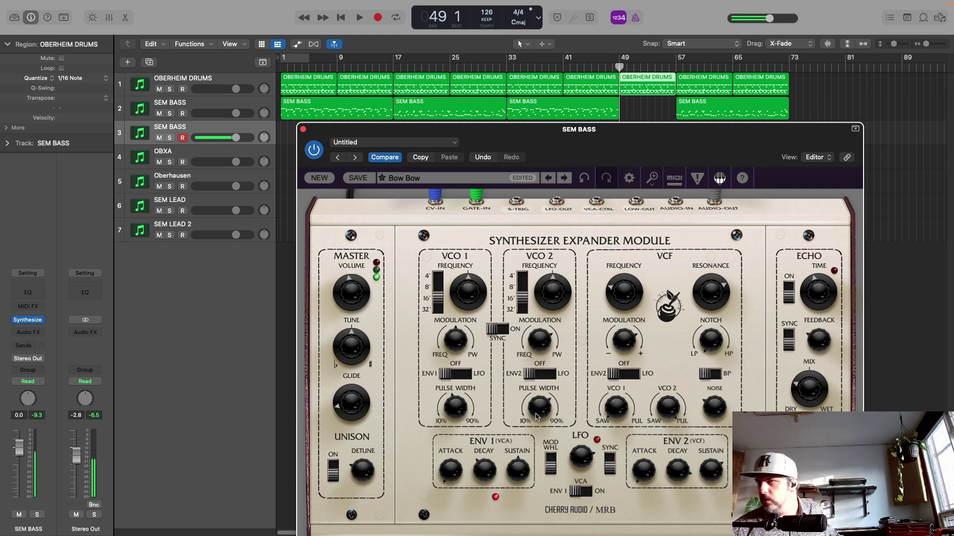
drag(537, 416, 541, 451)
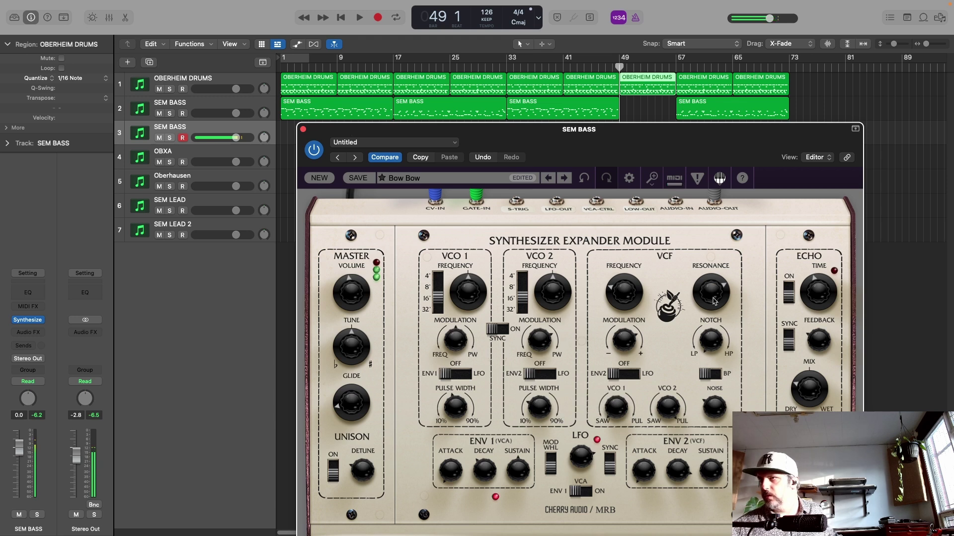
mouse_move(714, 297)
drag(714, 294, 714, 296)
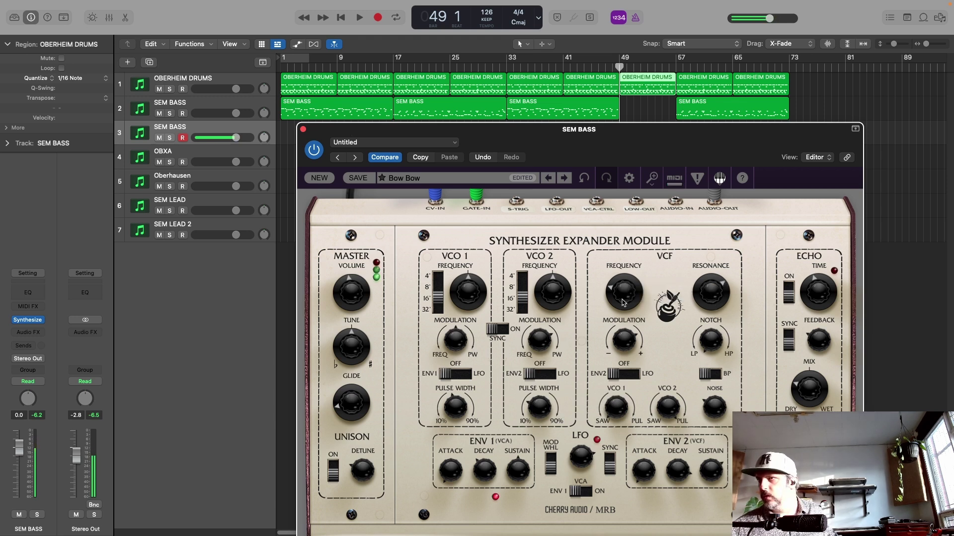
drag(624, 300, 624, 307)
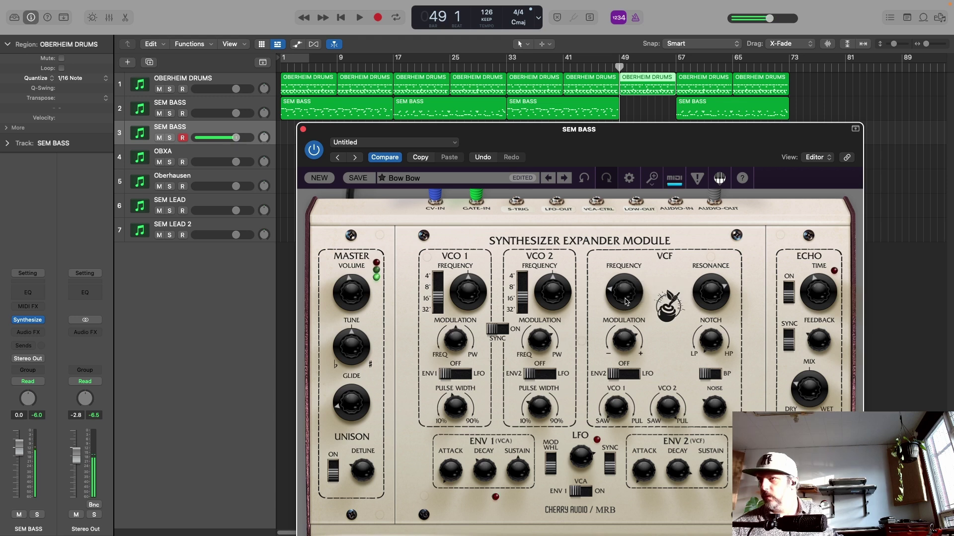
drag(628, 302, 628, 301)
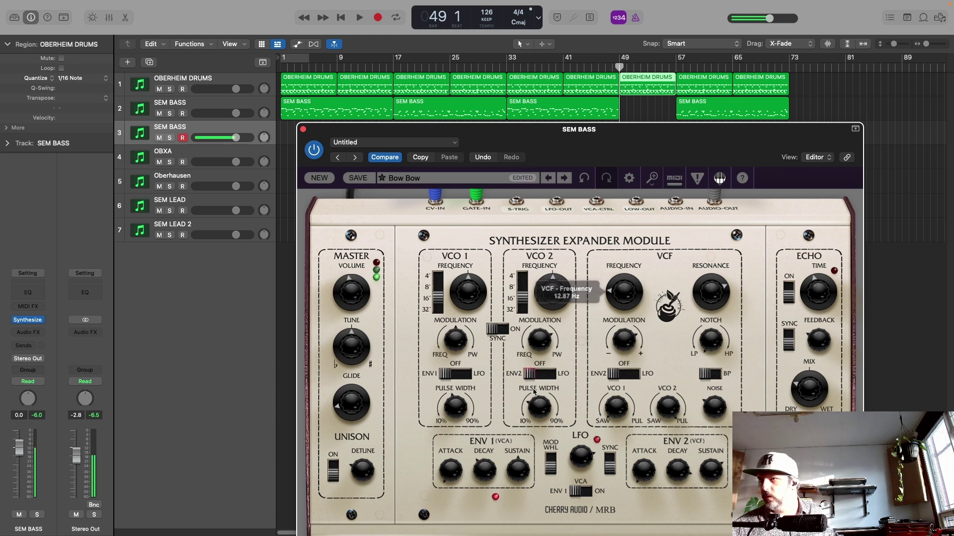
- Try the unison mode on the bass sound, turn it back off and close the synth window
click(333, 467)
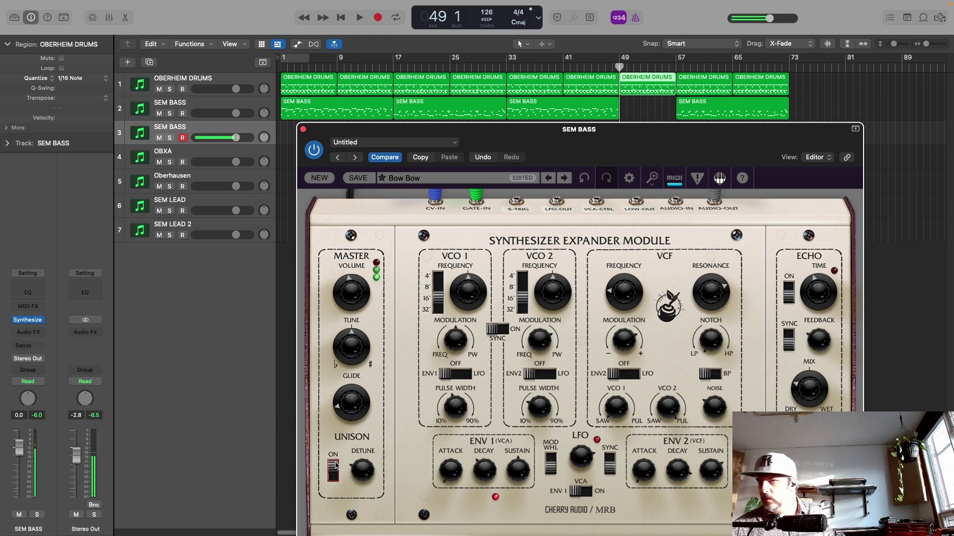
click(333, 470)
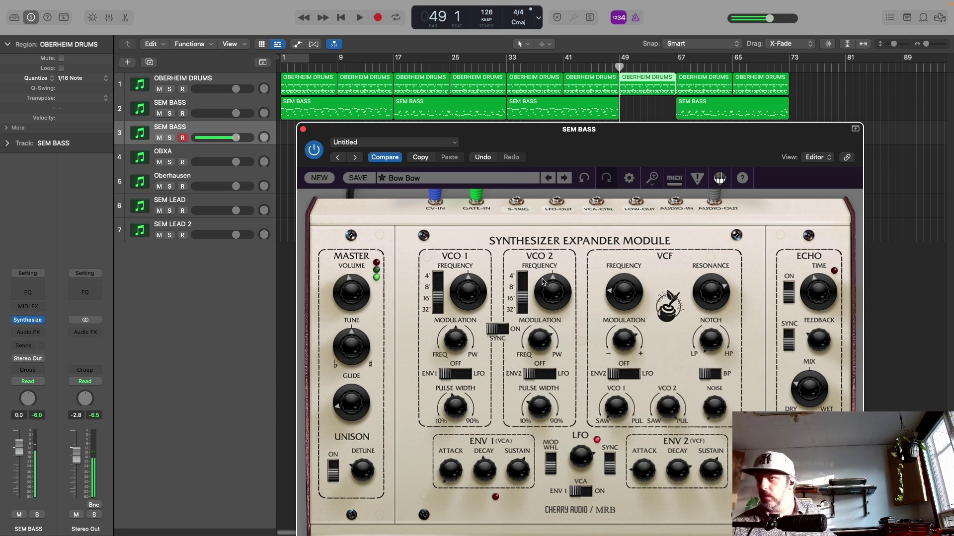
click(303, 129)
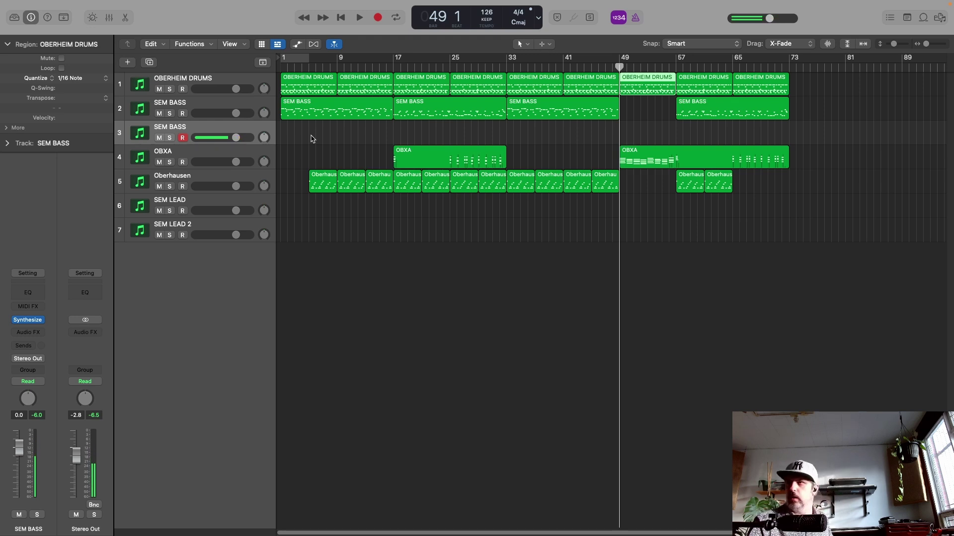
- Record a bass take on the duplicated SEM BASS track from bar 49 to bar 57 and undo the recording
key(r)
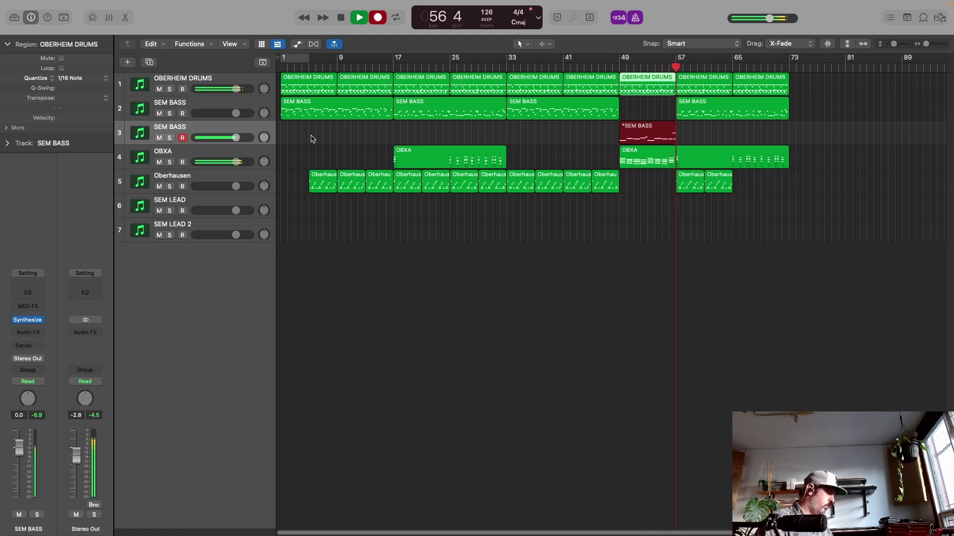
key(space)
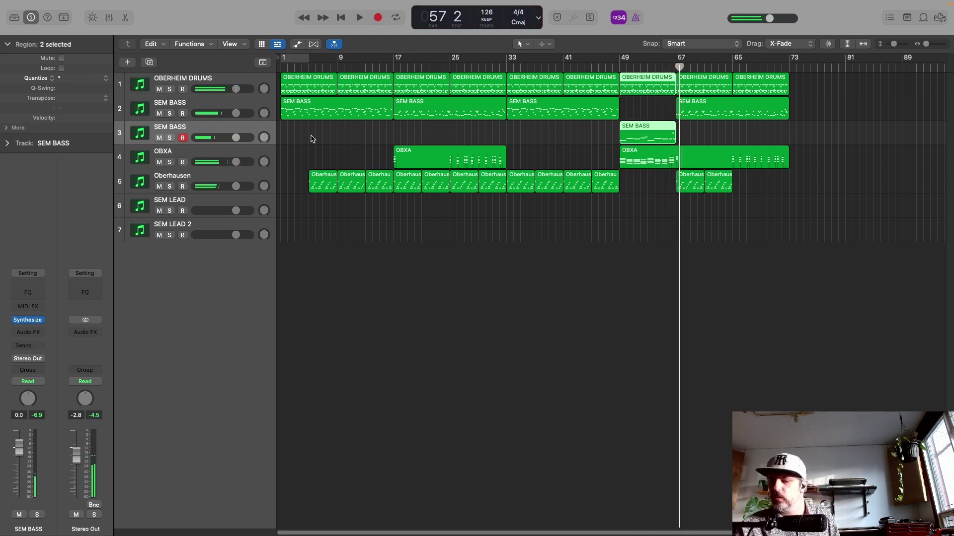
key(super+z)
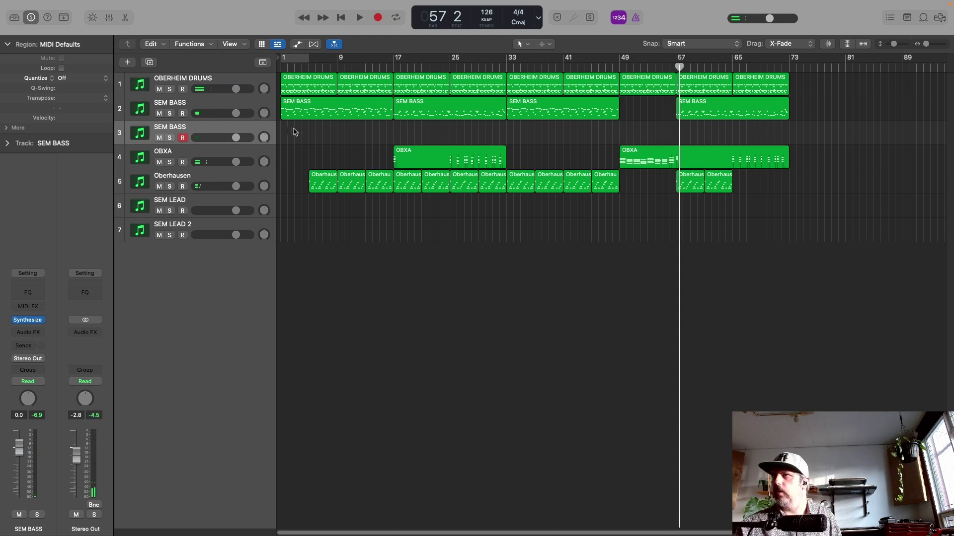
- Record another take of the second bass from bar 49 through the drum break and delete it
click(620, 68)
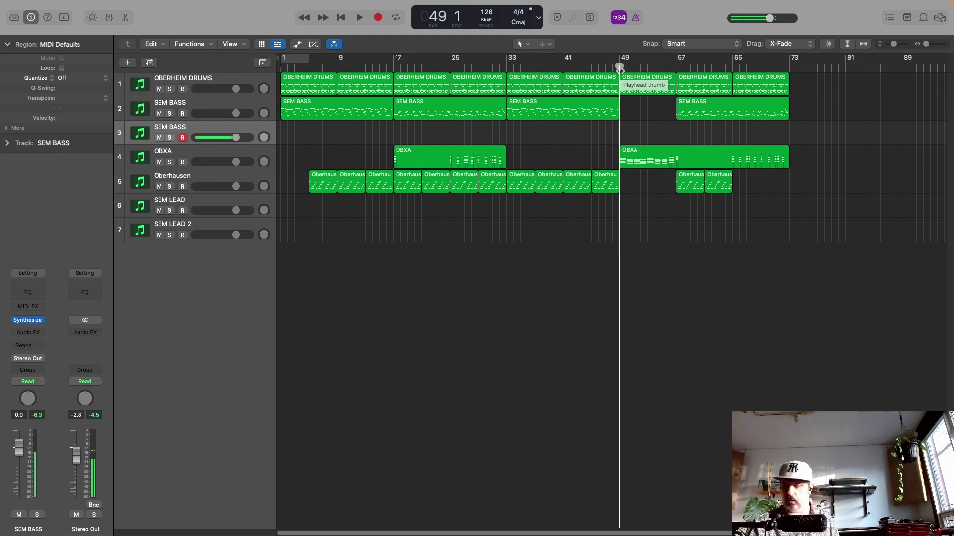
key(r)
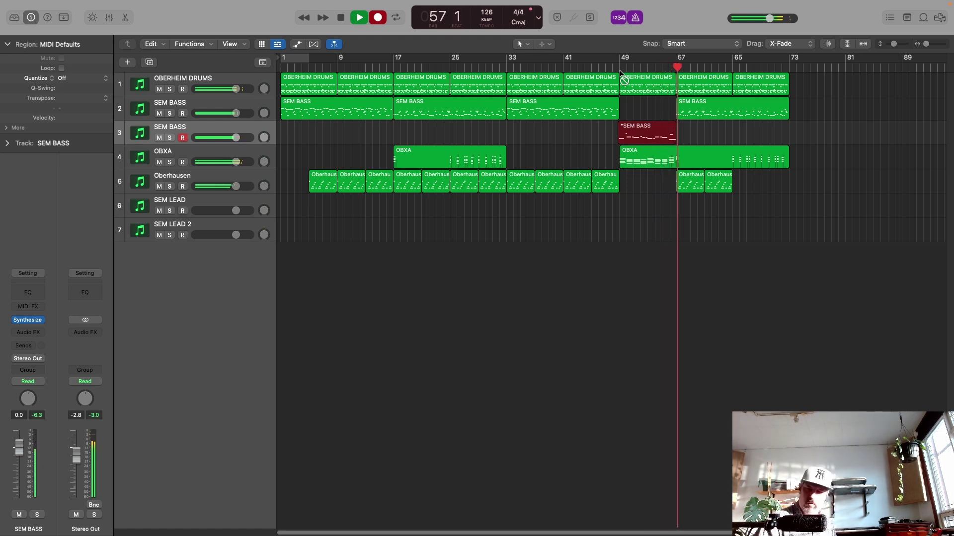
key(space)
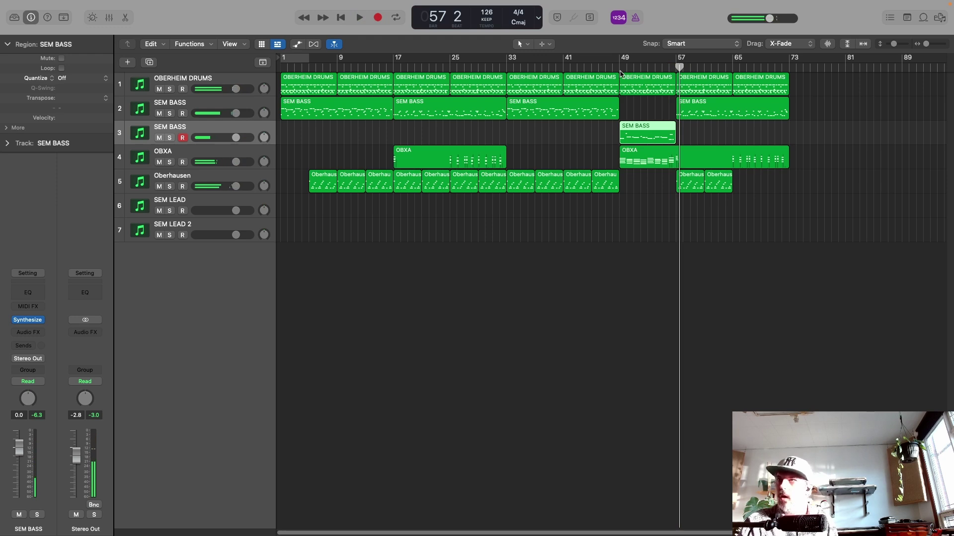
key(Delete)
click(614, 67)
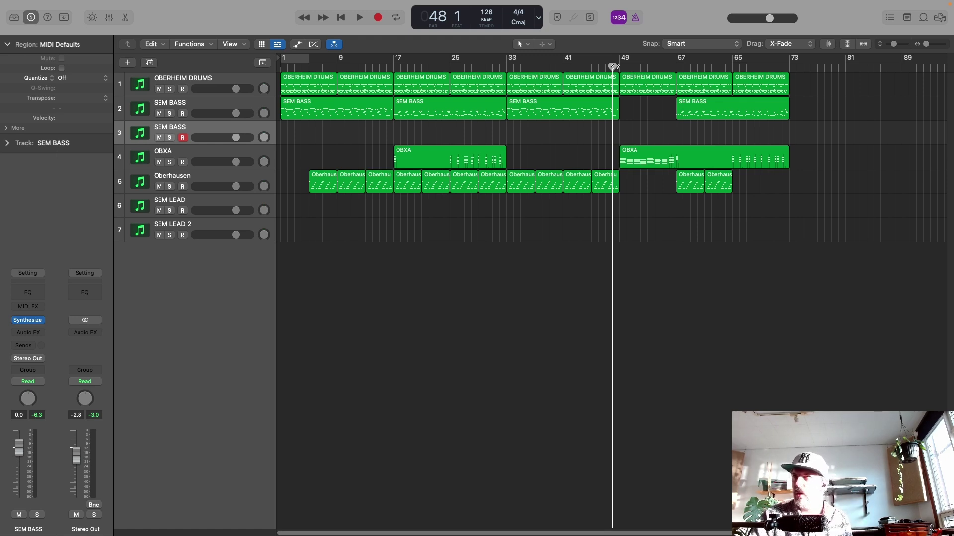
key(r)
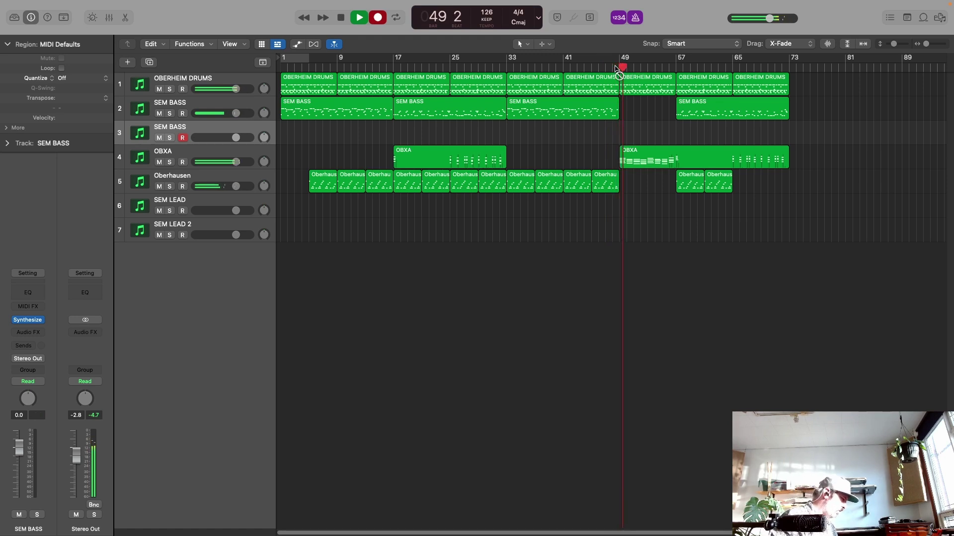
key(space)
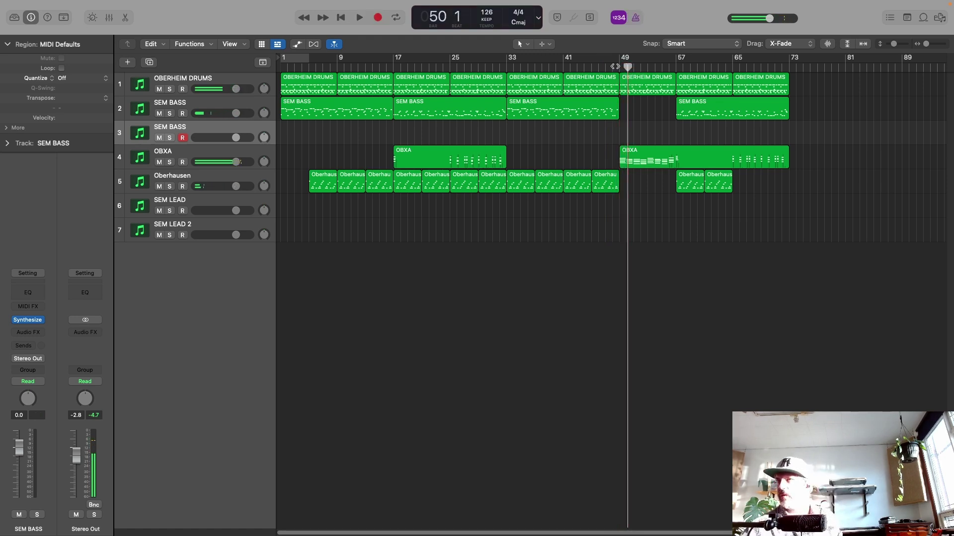
- Record the second bass part on the duplicated SEM BASS track through bars 49 to 57, starting the recording from bar 48
click(615, 66)
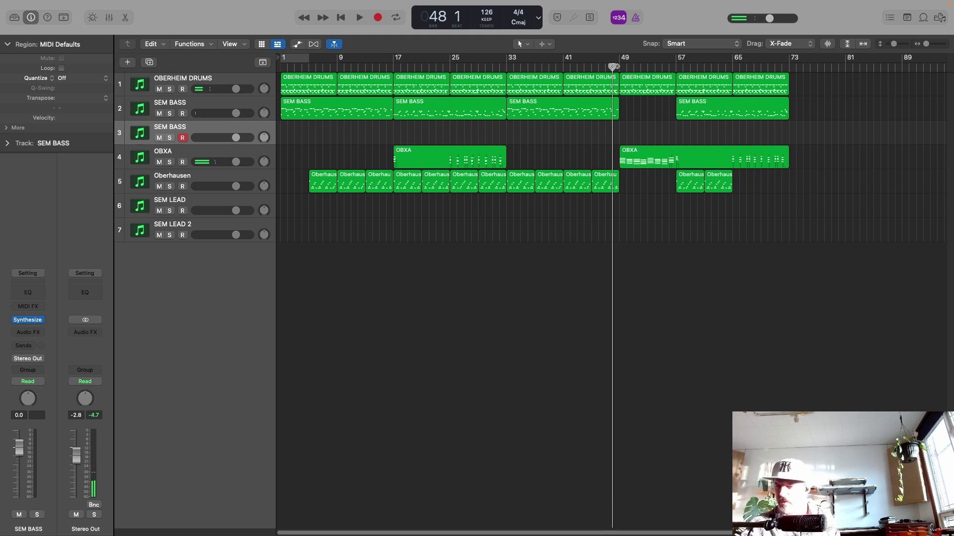
key(r)
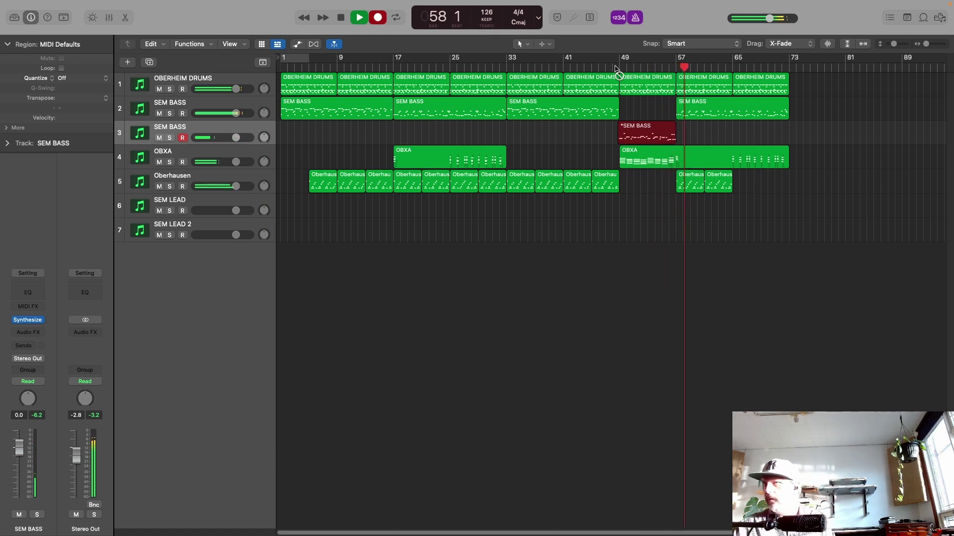
key(space)
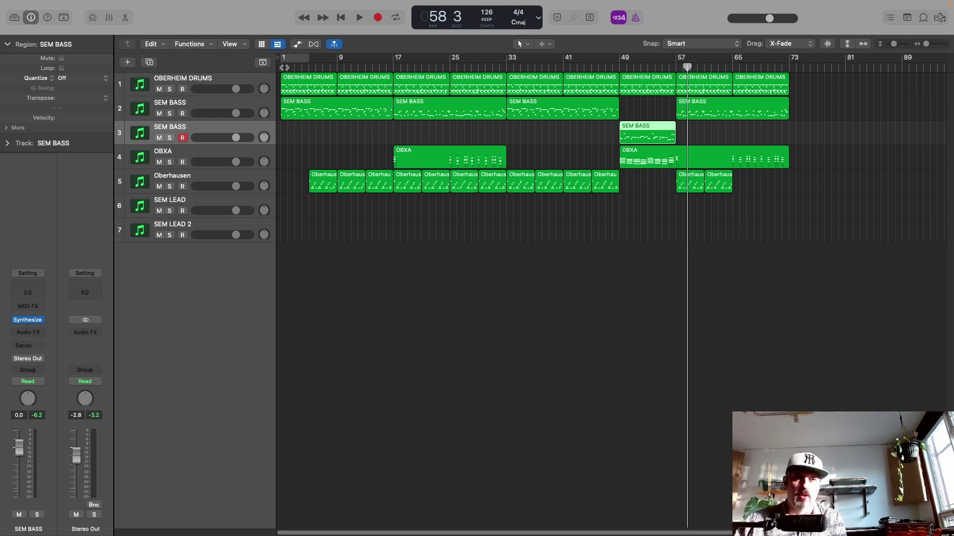
- Return the playhead to bar 1 and record a lead part on the SEM LEAD 2 track over bars 17 to 33
click(237, 200)
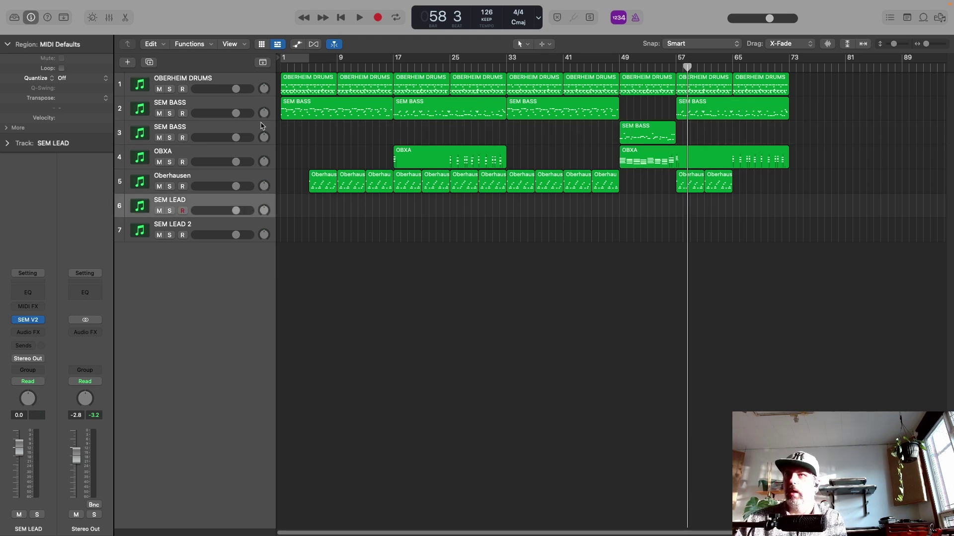
click(278, 66)
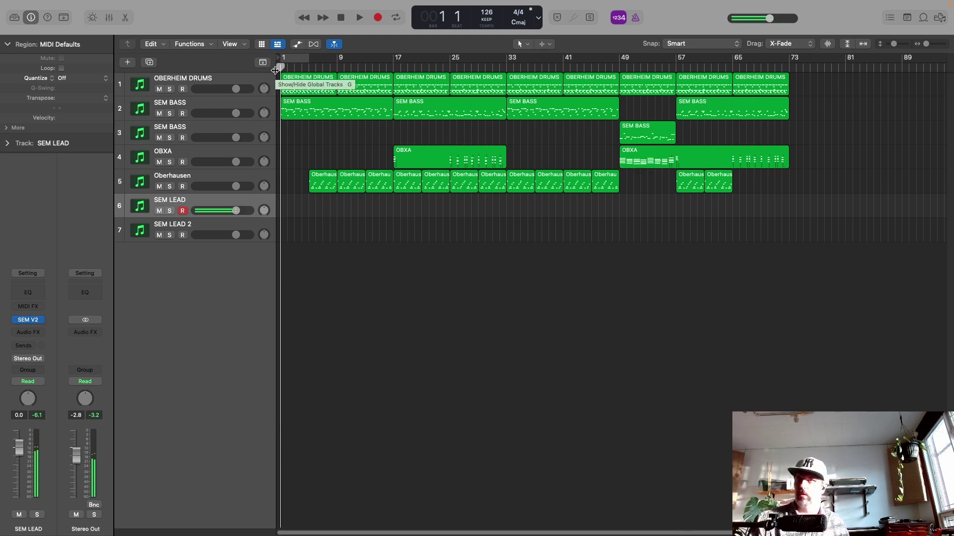
click(227, 226)
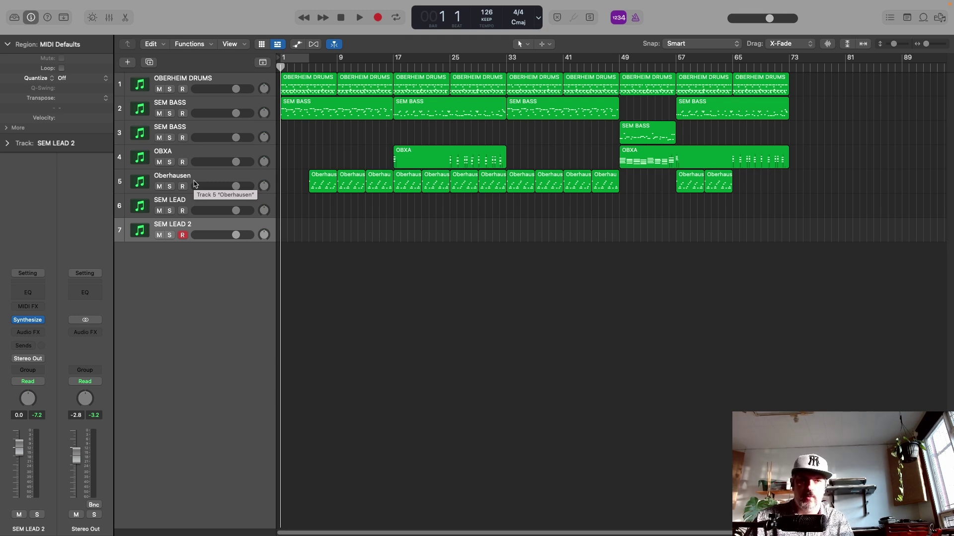
key(space)
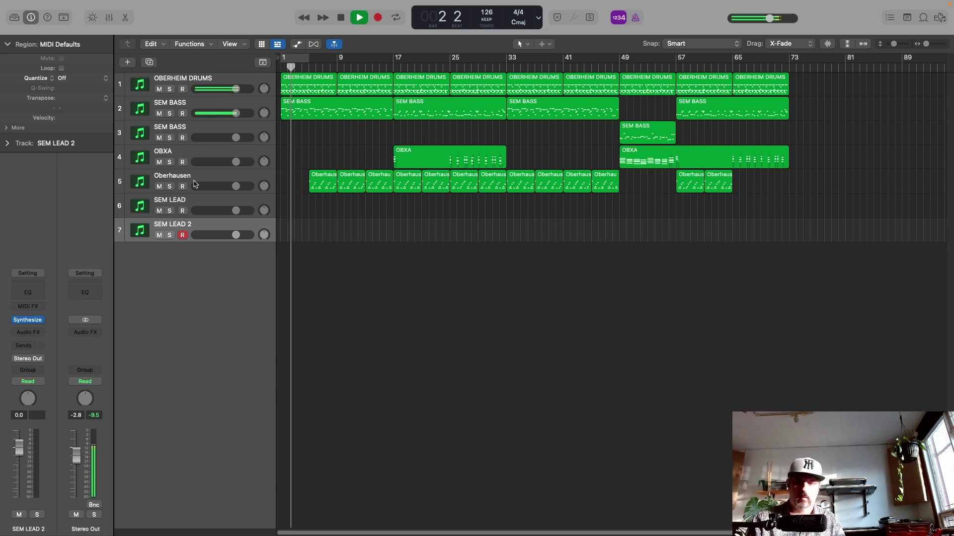
key(r)
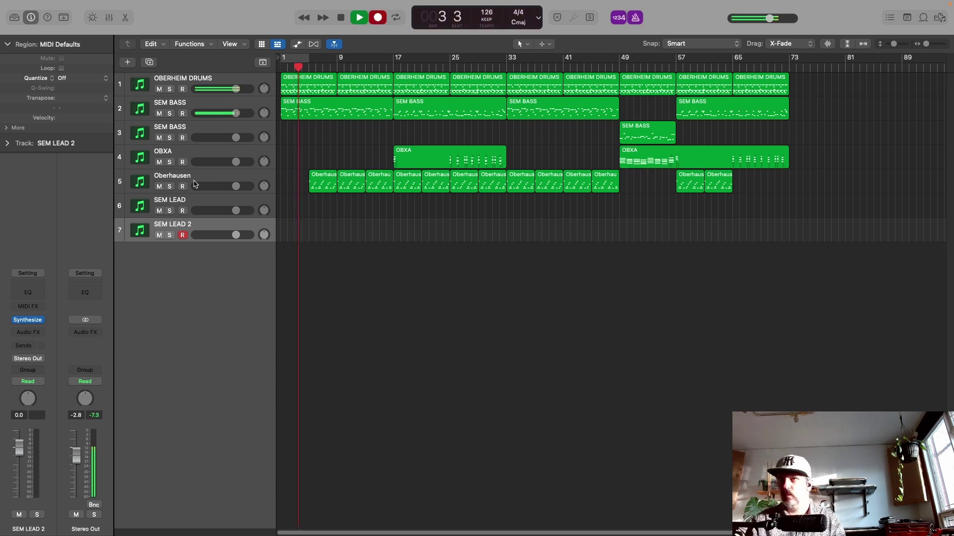
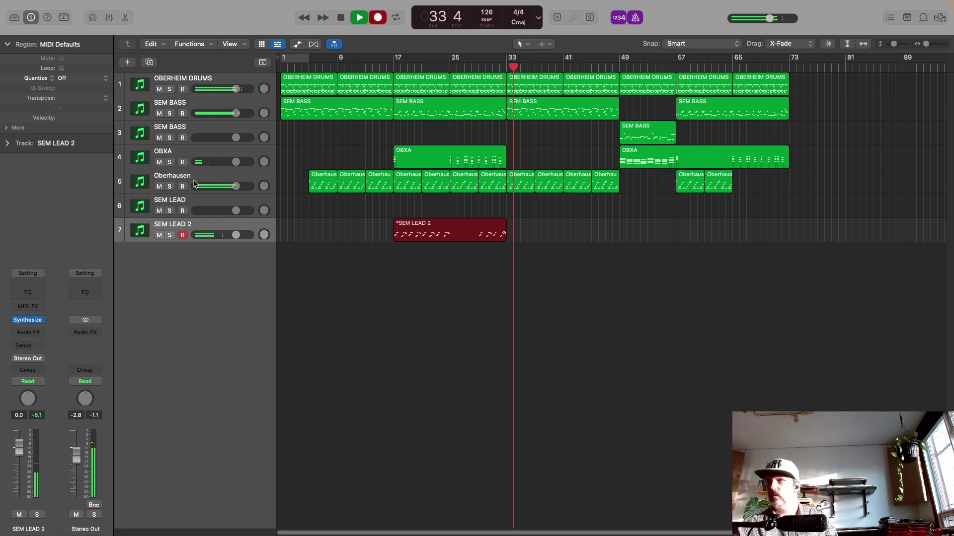
- Record a lead part on the SEM LEAD track from about bar 37 to just past the end of the arrangement
click(221, 201)
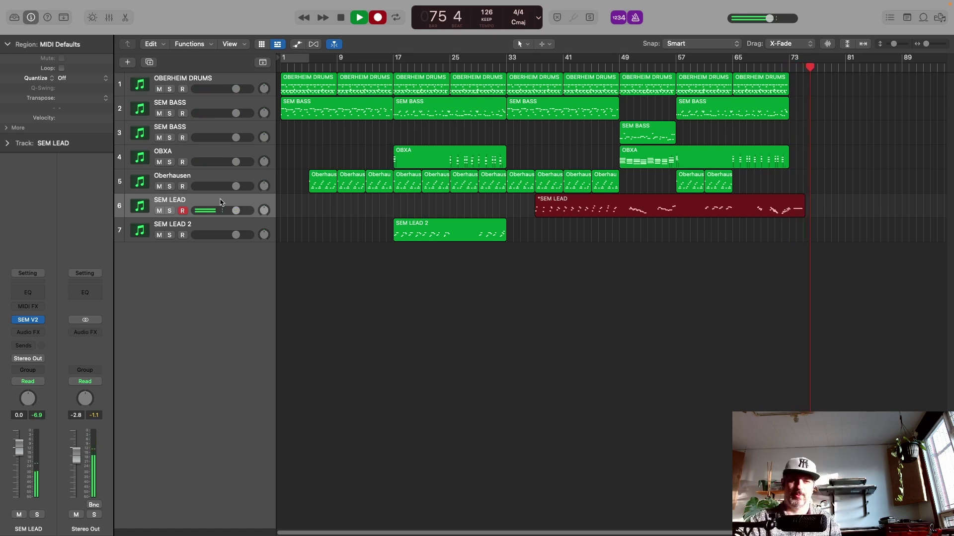
key(space)
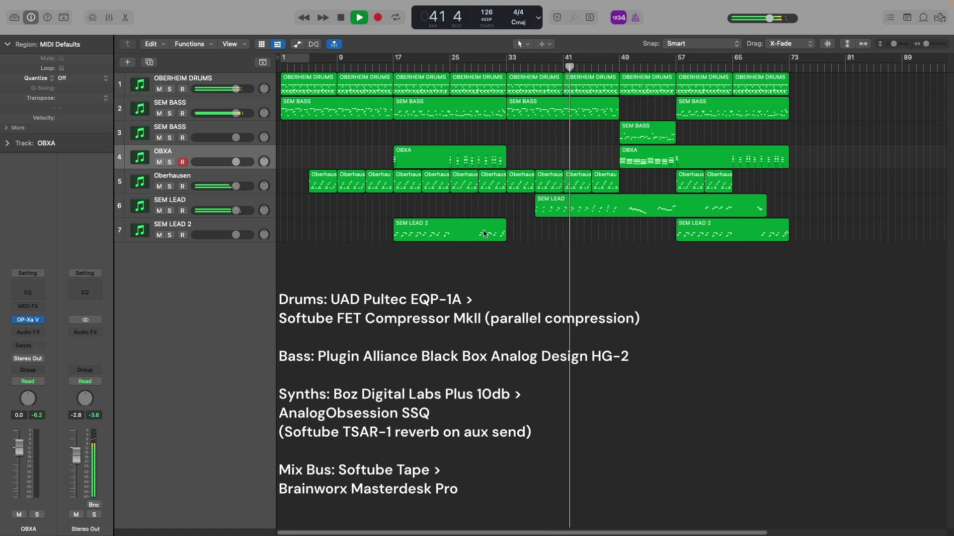
mouse_move(236, 235)
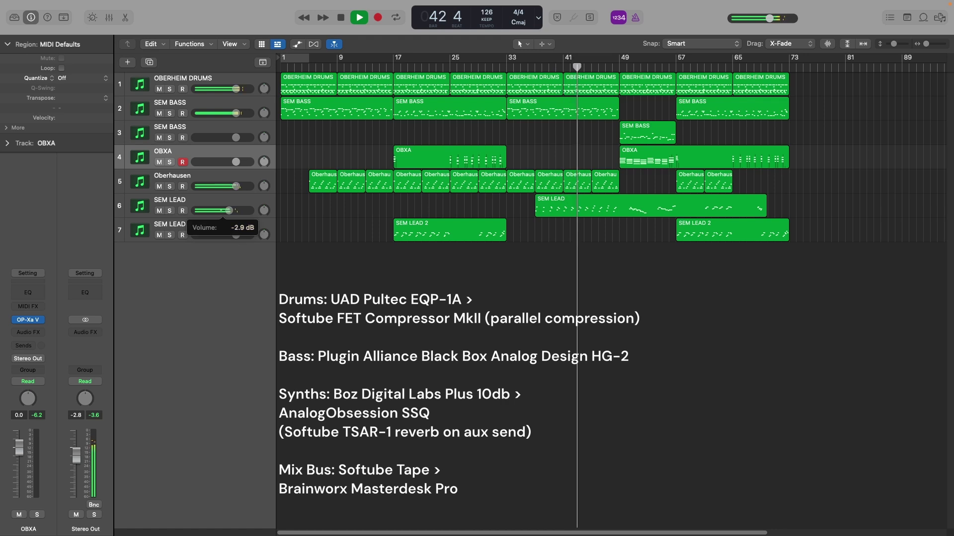